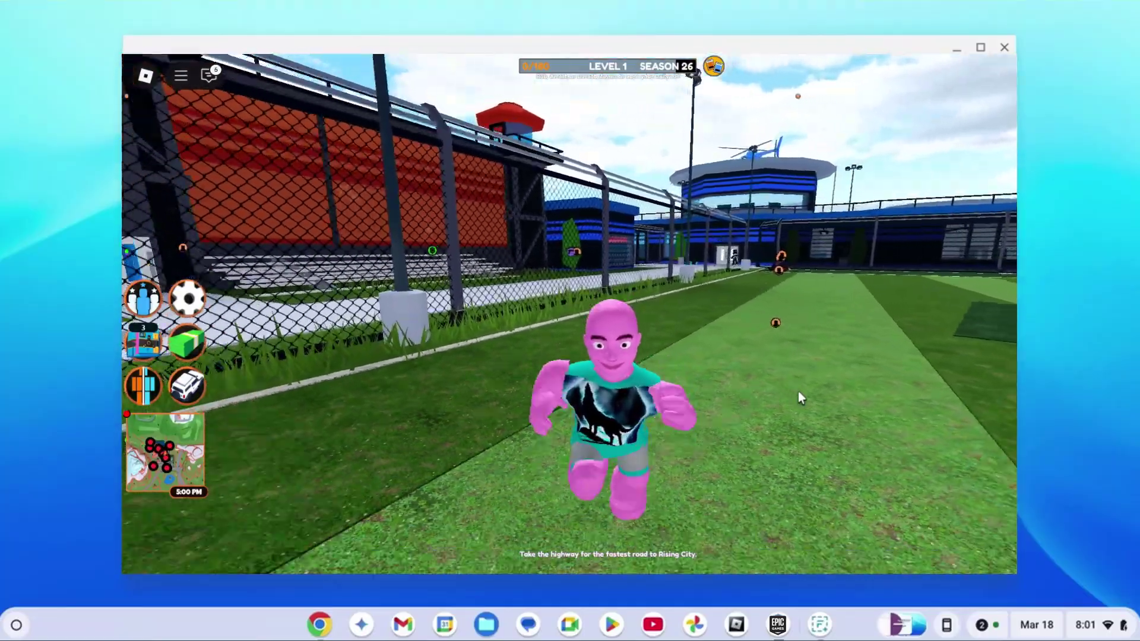
- Run the character across the field, jump off a bench and run back over the grass
{"action": "key", "text": "s"}
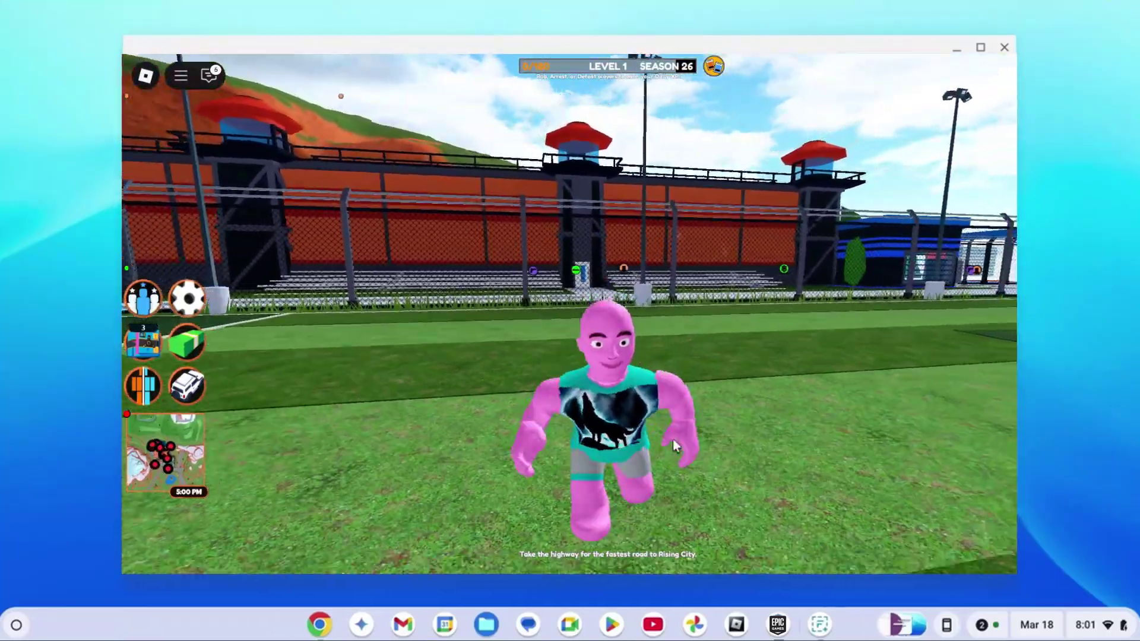
{"action": "key", "text": "s"}
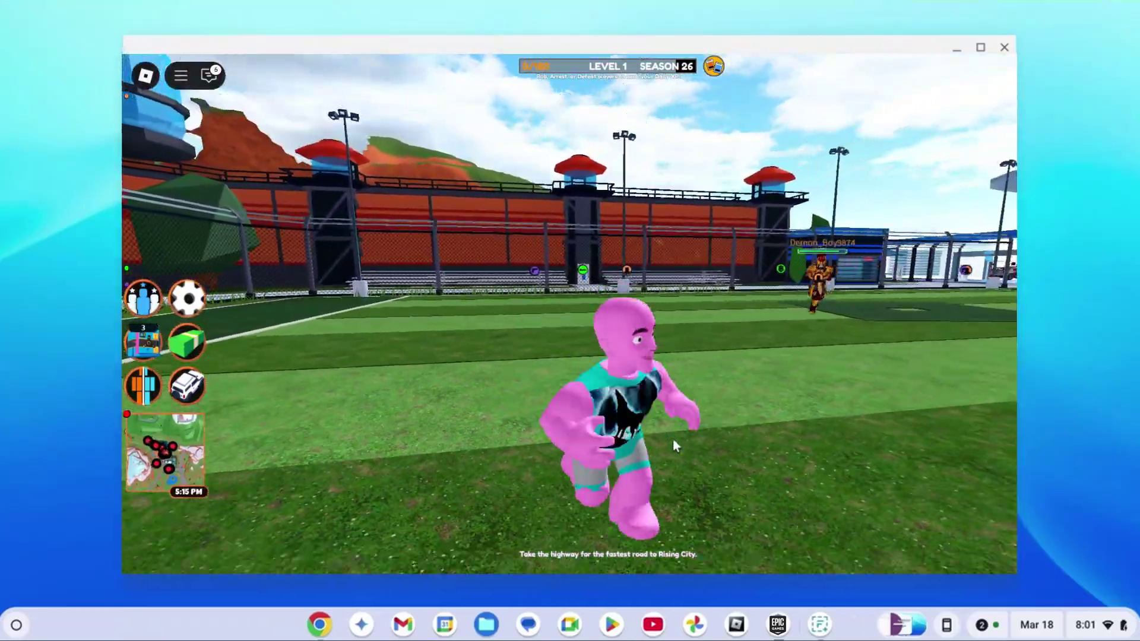
{"action": "key", "text": "space"}
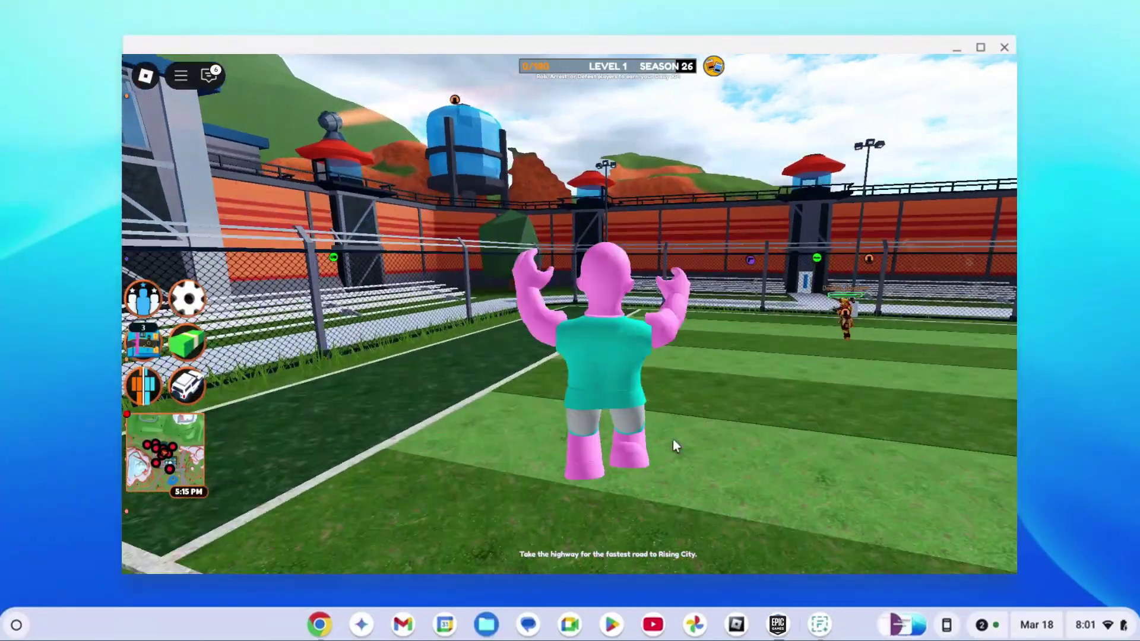
{"action": "key", "text": "space"}
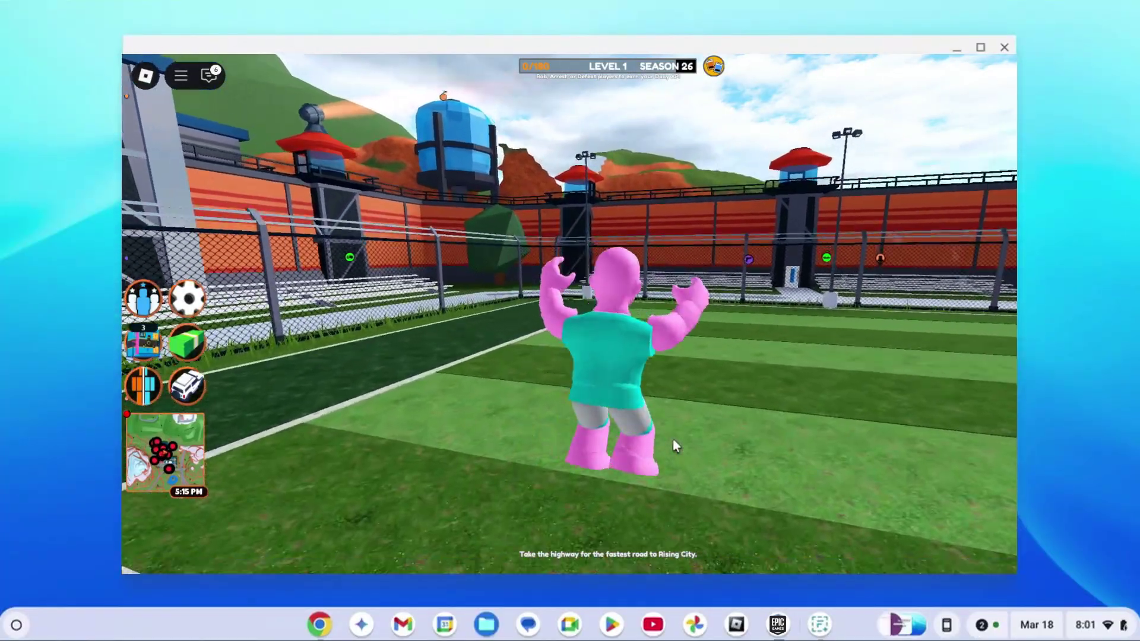
{"action": "key", "text": "w"}
{"action": "key", "text": "s"}
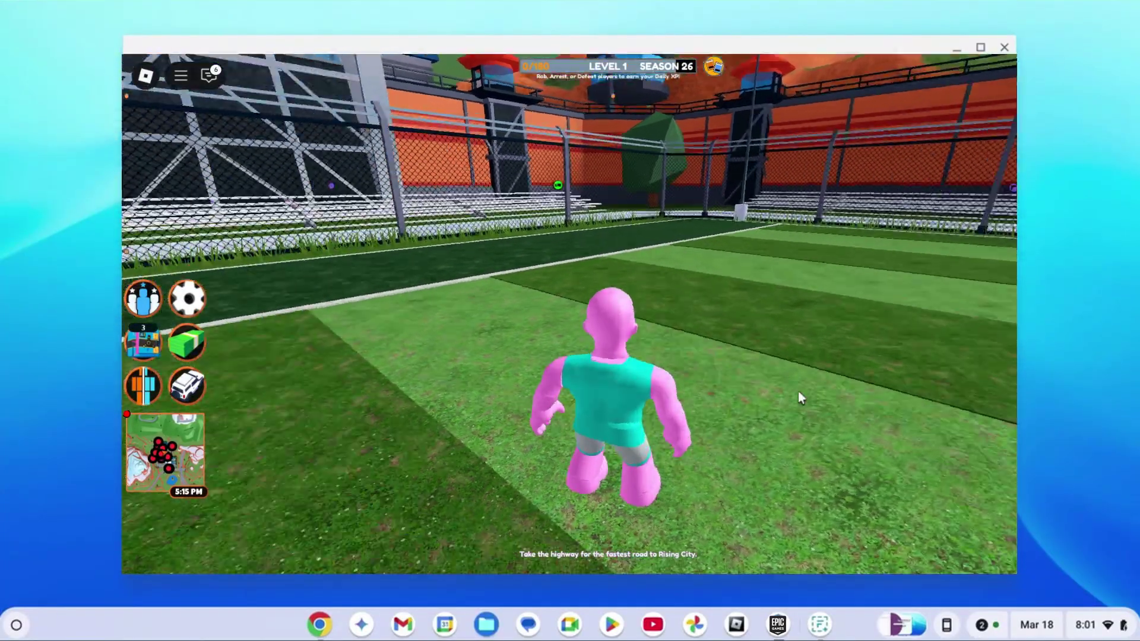
{"action": "key", "text": "s"}
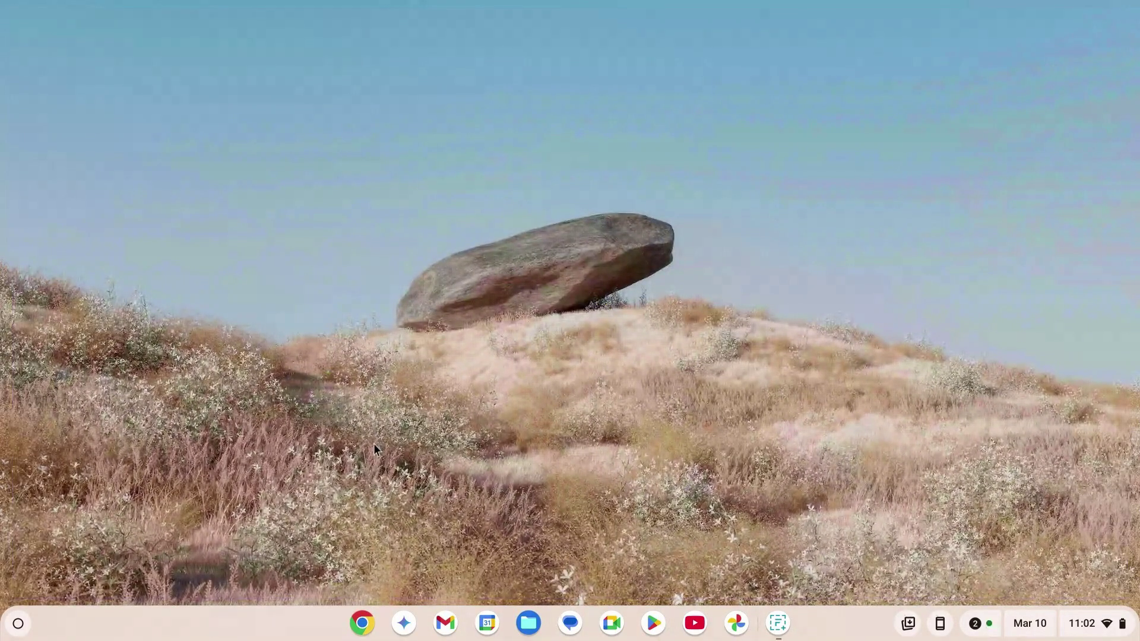
- Open a new Chrome window and load gd7playz.blogspot.com/2025/03/r1.html
{"action": "left_click", "coordinate": [362, 623]}
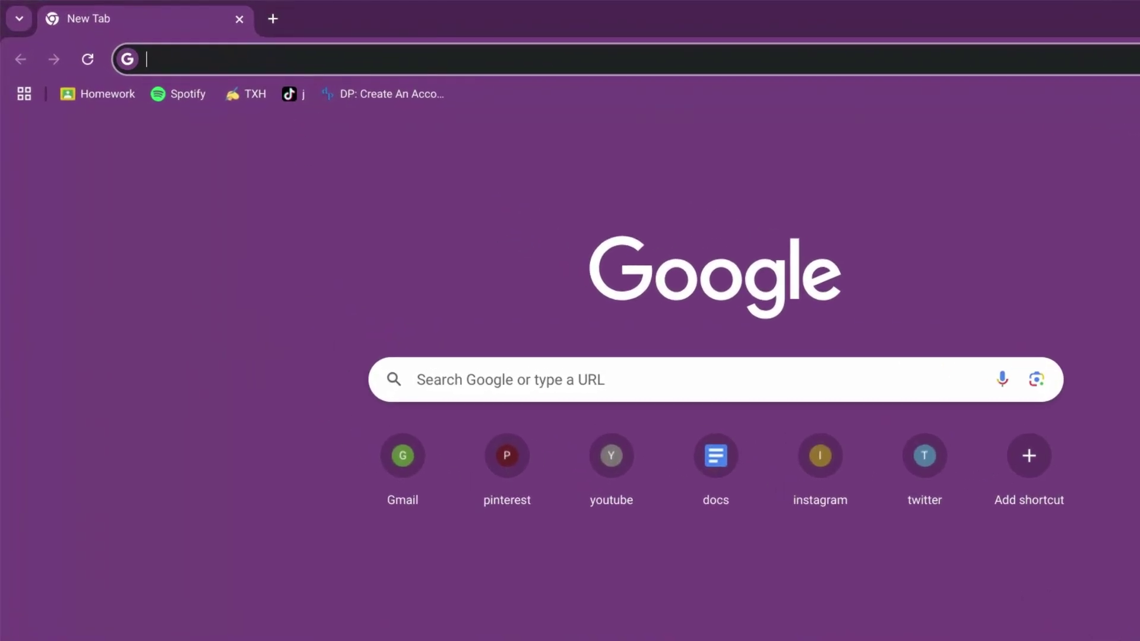
{"action": "type", "text": "gd7play"}
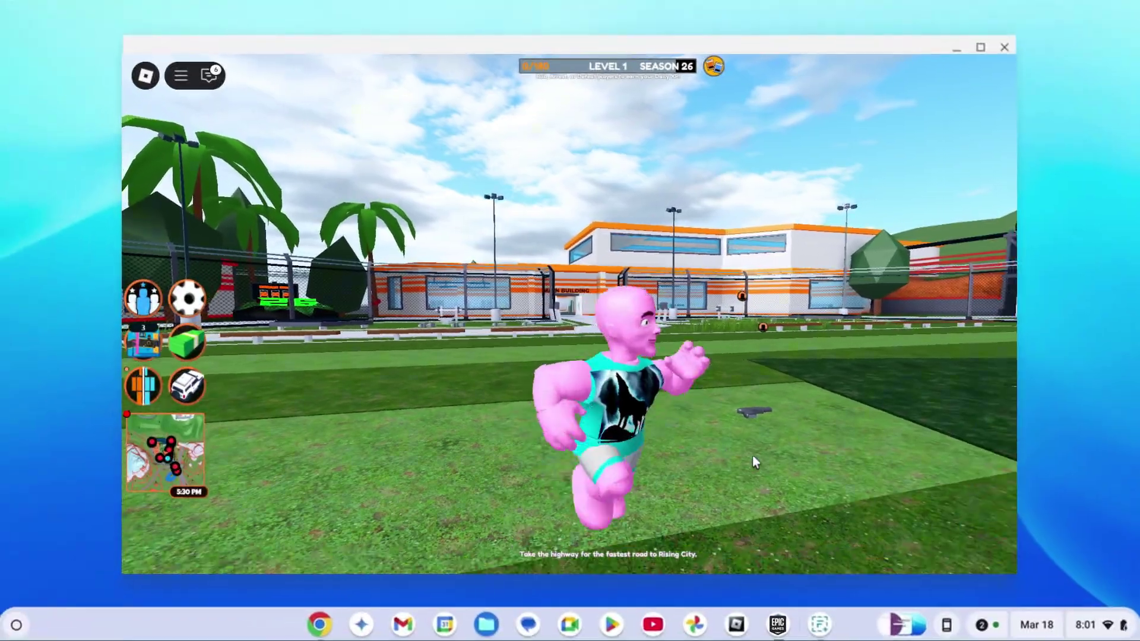
{"action": "key", "text": "w"}
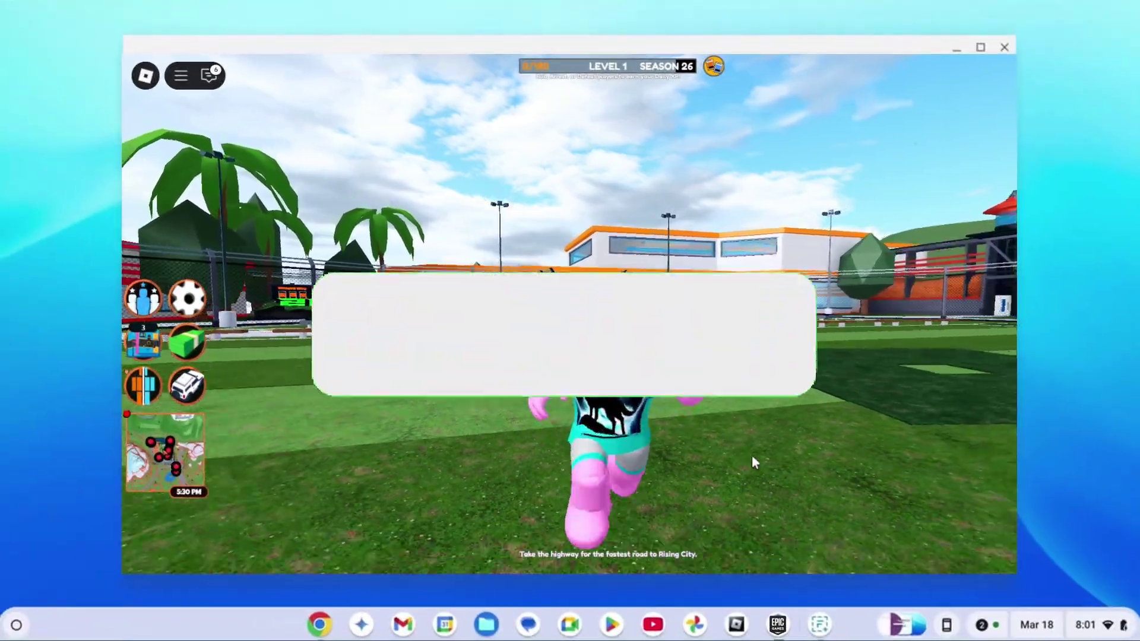
{"action": "key", "text": "s"}
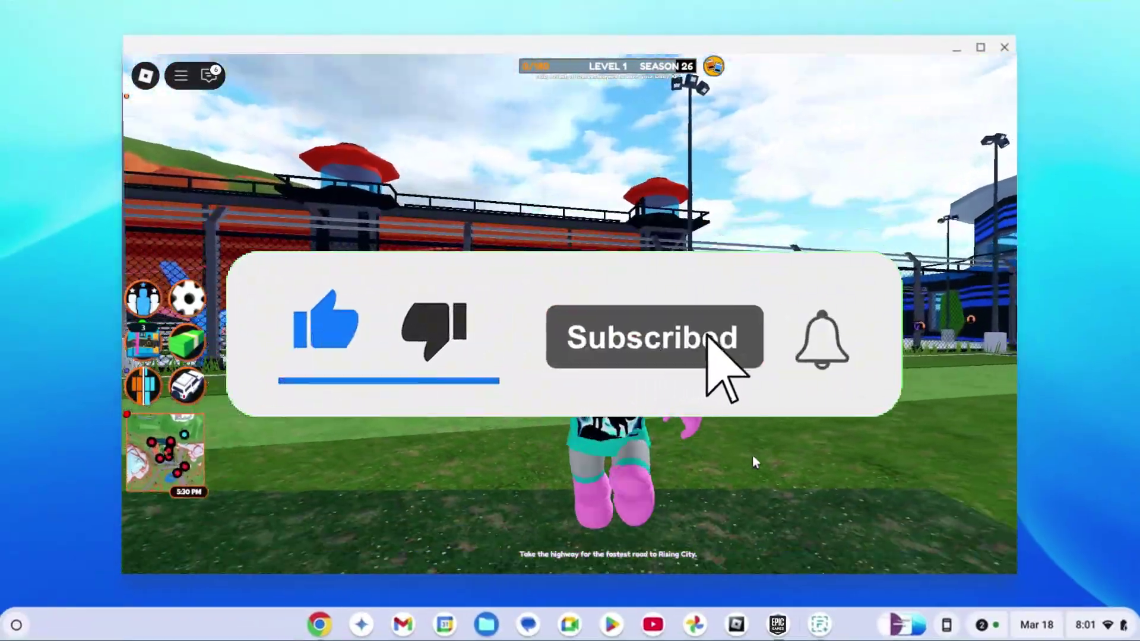
{"action": "key", "text": "s"}
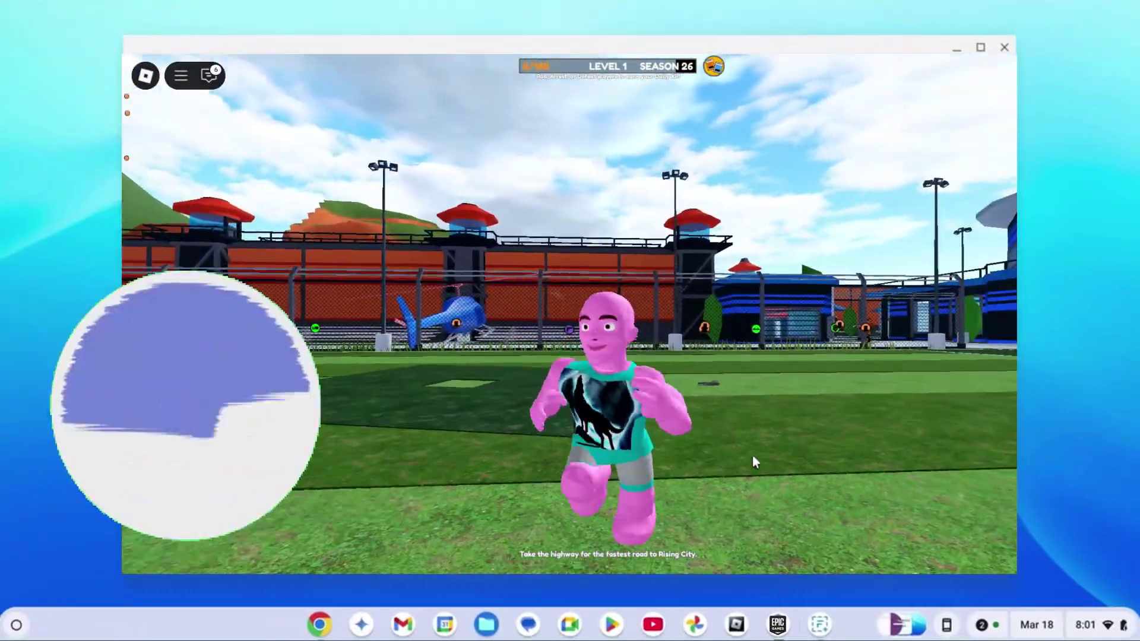
{"action": "key", "text": "s"}
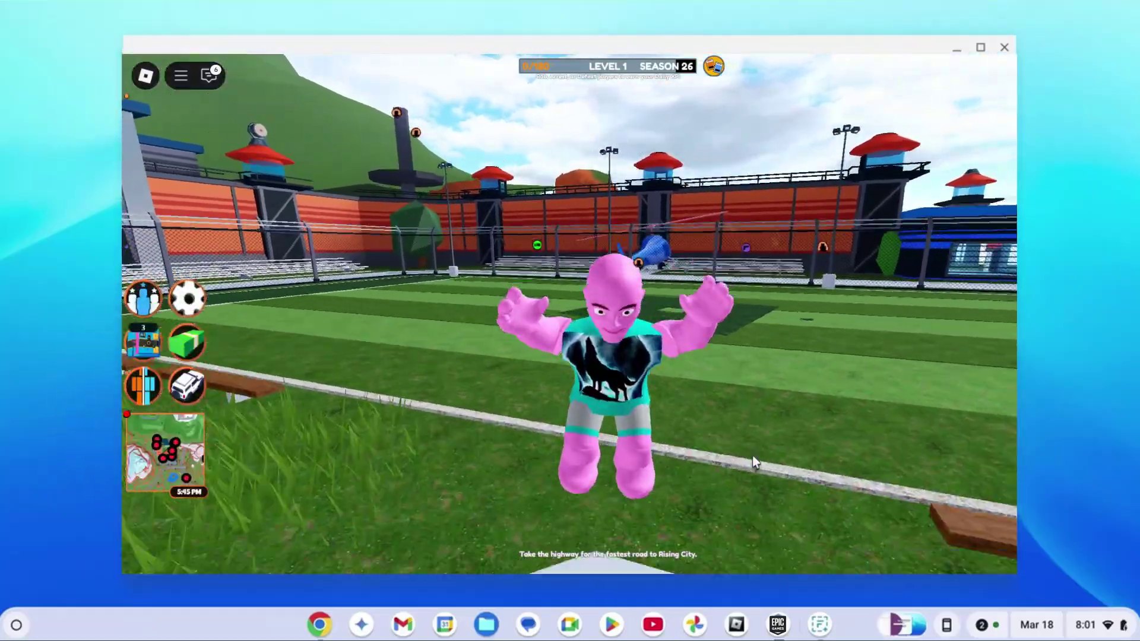
{"action": "key", "text": "s"}
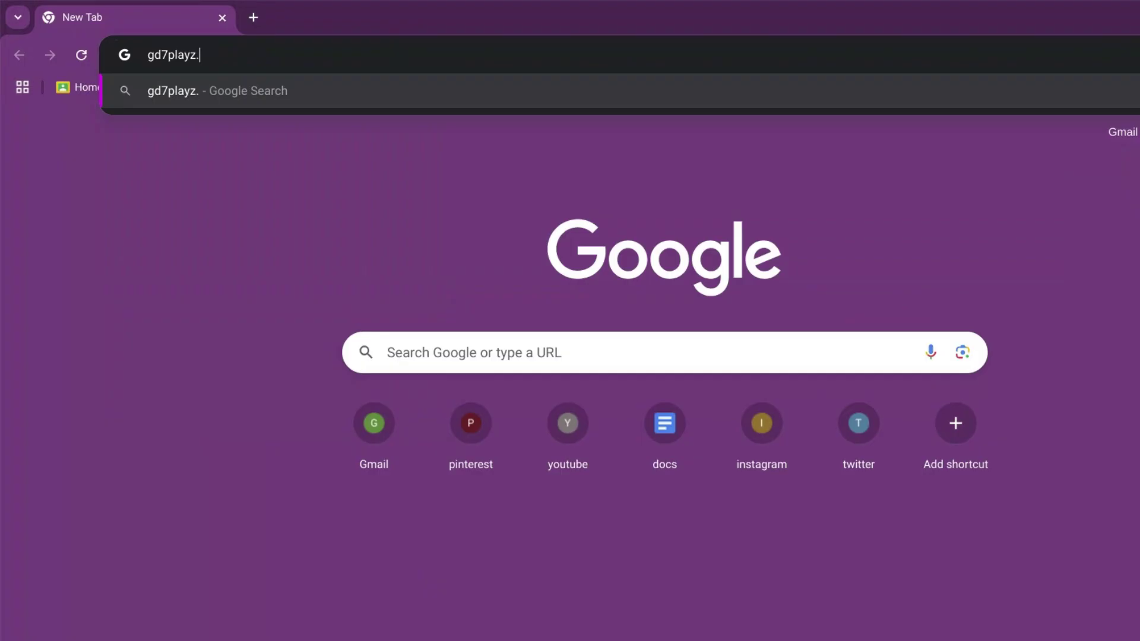
{"action": "type", "text": "blogsp"}
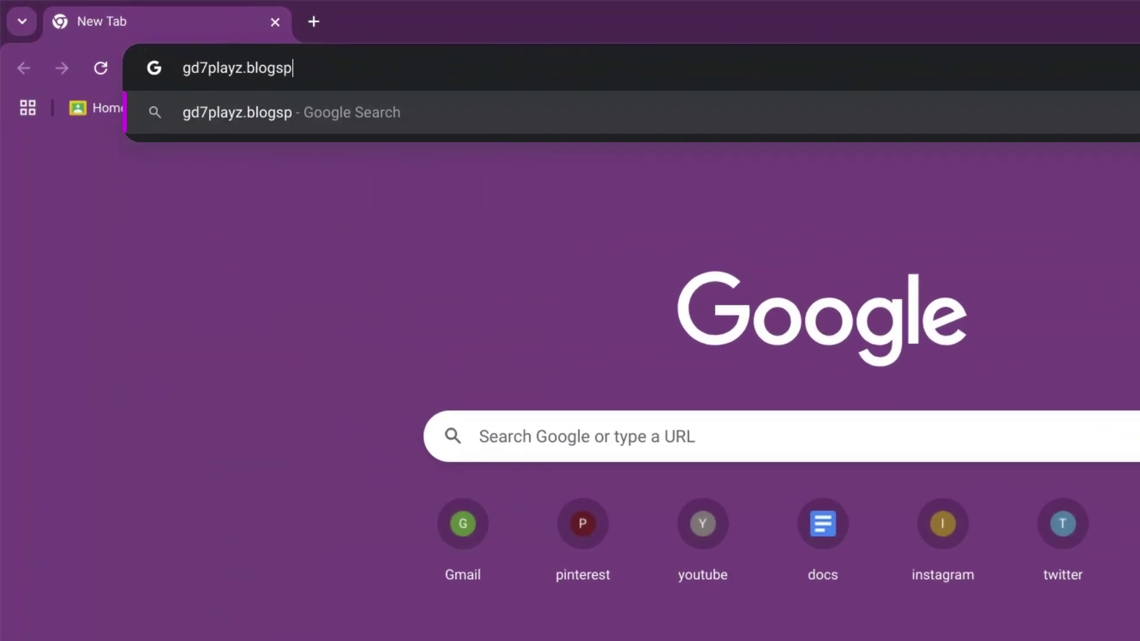
{"action": "type", "text": "ot.com/"}
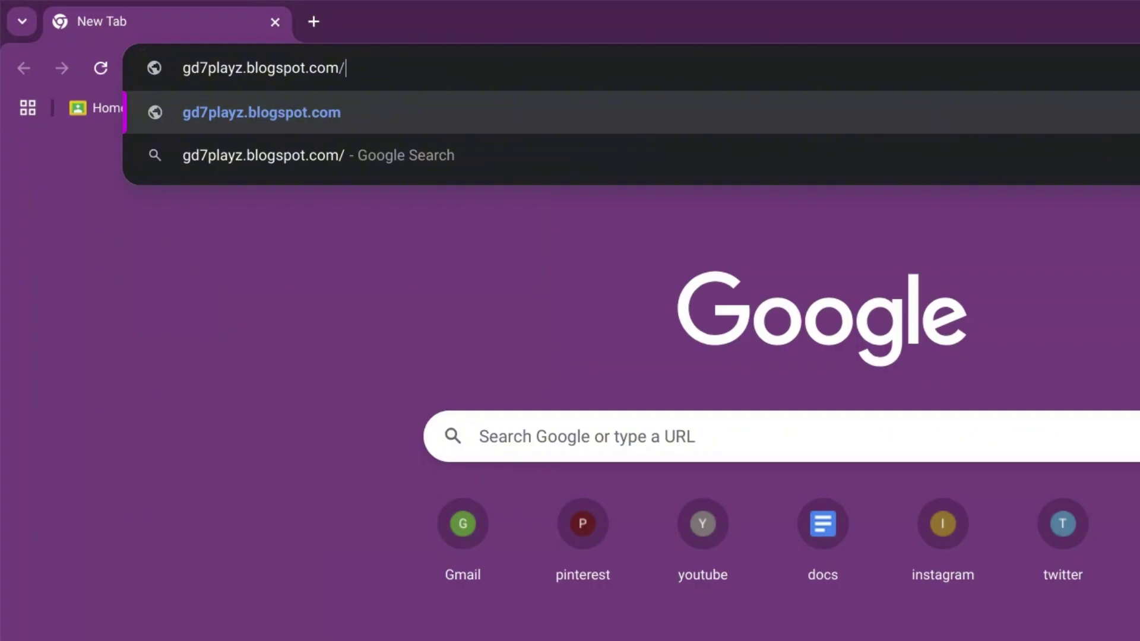
{"action": "type", "text": "2025"}
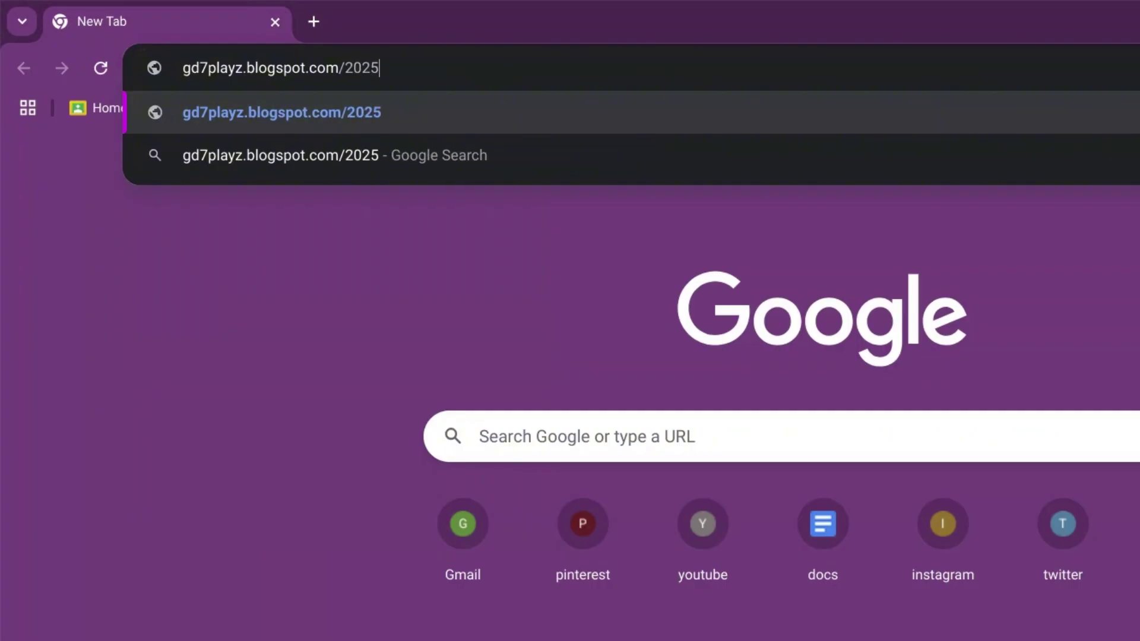
{"action": "type", "text": "/03/"}
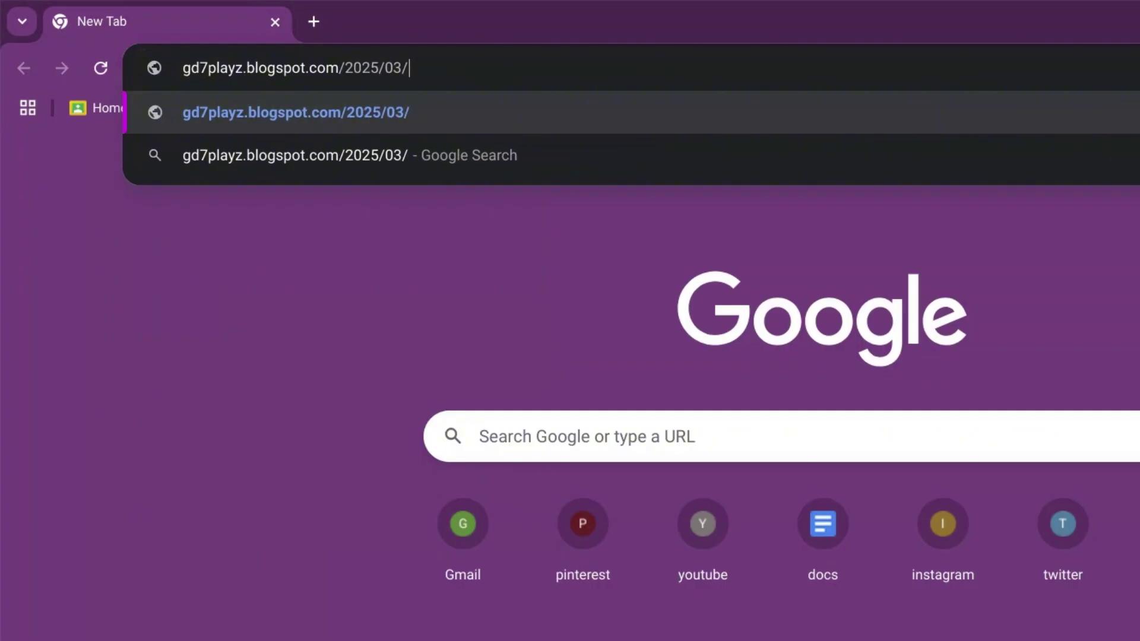
{"action": "type", "text": "r1"}
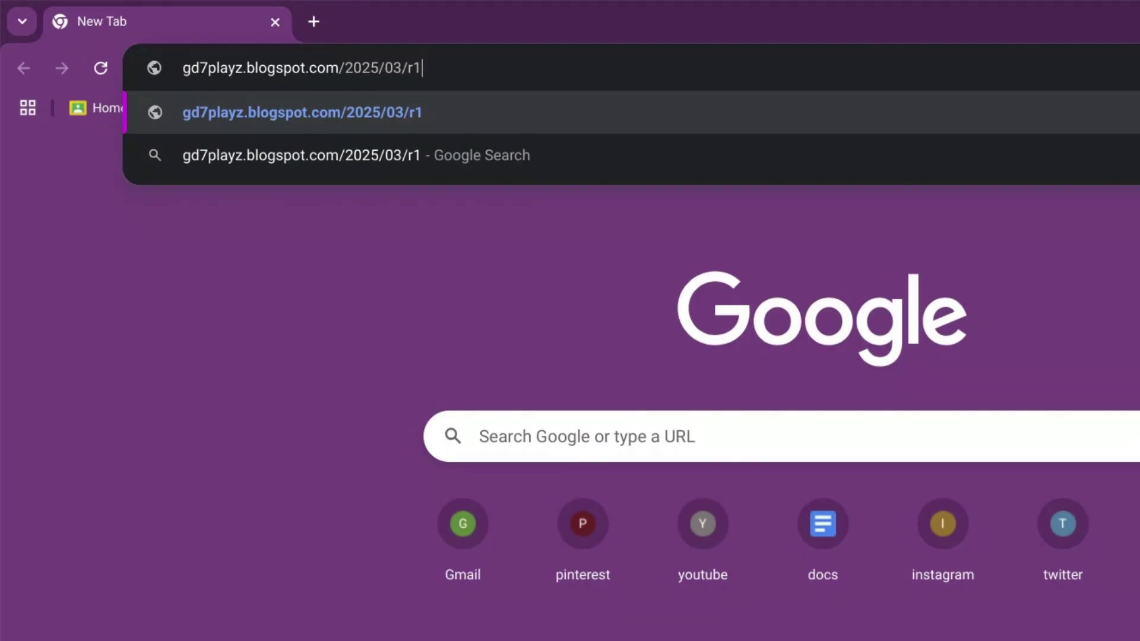
{"action": "type", "text": ".htm"}
{"action": "type", "text": "l"}
{"action": "key", "text": "Return"}
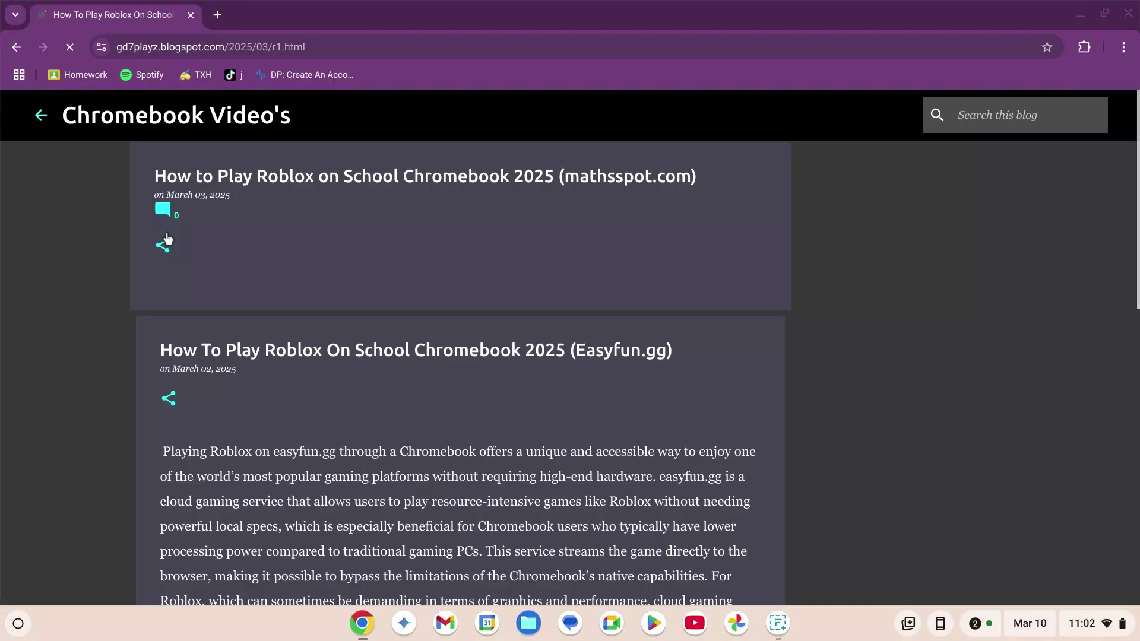
- Scroll down to the Easyfun.gg box and select its link text
{"action": "scroll", "coordinate": [158, 486], "scroll_direction": "down", "scroll_amount": 3}
{"action": "scroll", "coordinate": [101, 353], "scroll_direction": "down", "scroll_amount": 5}
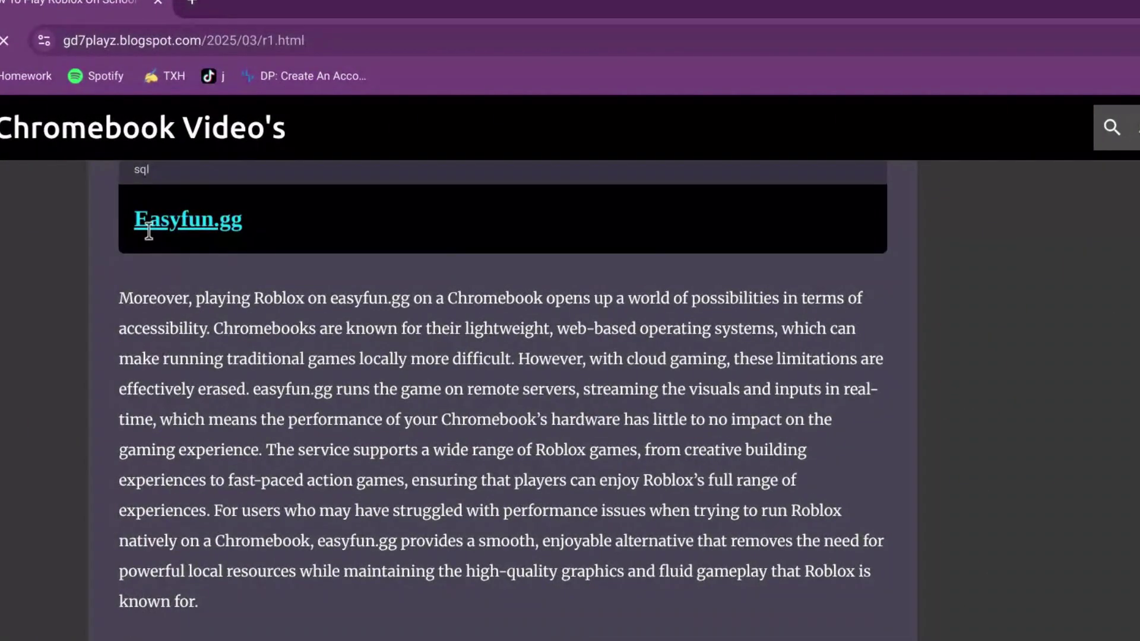
{"action": "left_click_drag", "start_coordinate": [134, 215], "coordinate": [287, 232]}
{"action": "key", "text": "ctrl+c"}
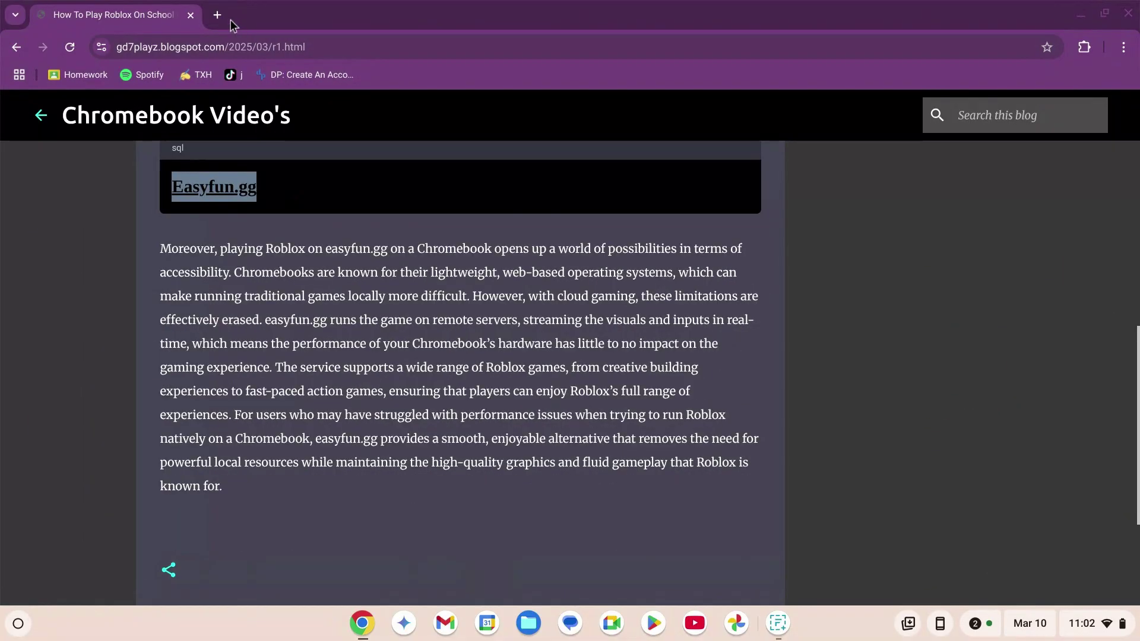
- Go to the copied Easyfun.gg address in a new tab
{"action": "left_click", "coordinate": [217, 15]}
{"action": "key", "text": "ctrl+v"}
{"action": "key", "text": "Return"}
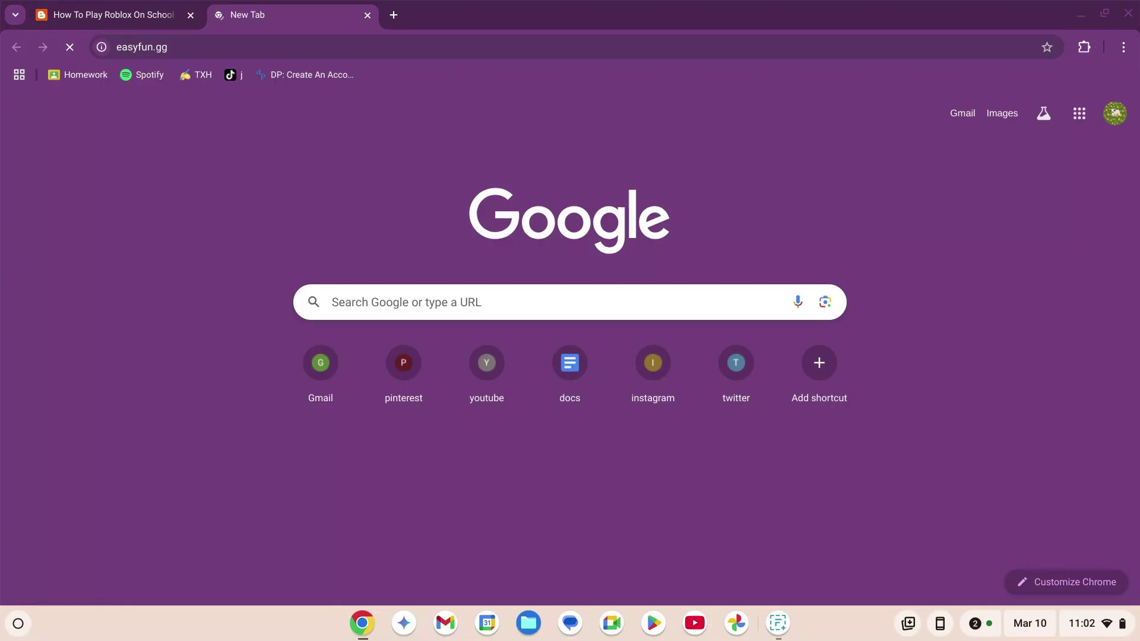
- Search EasyFun for 'roblox' and open the Roblox game page
{"action": "left_click", "coordinate": [855, 113]}
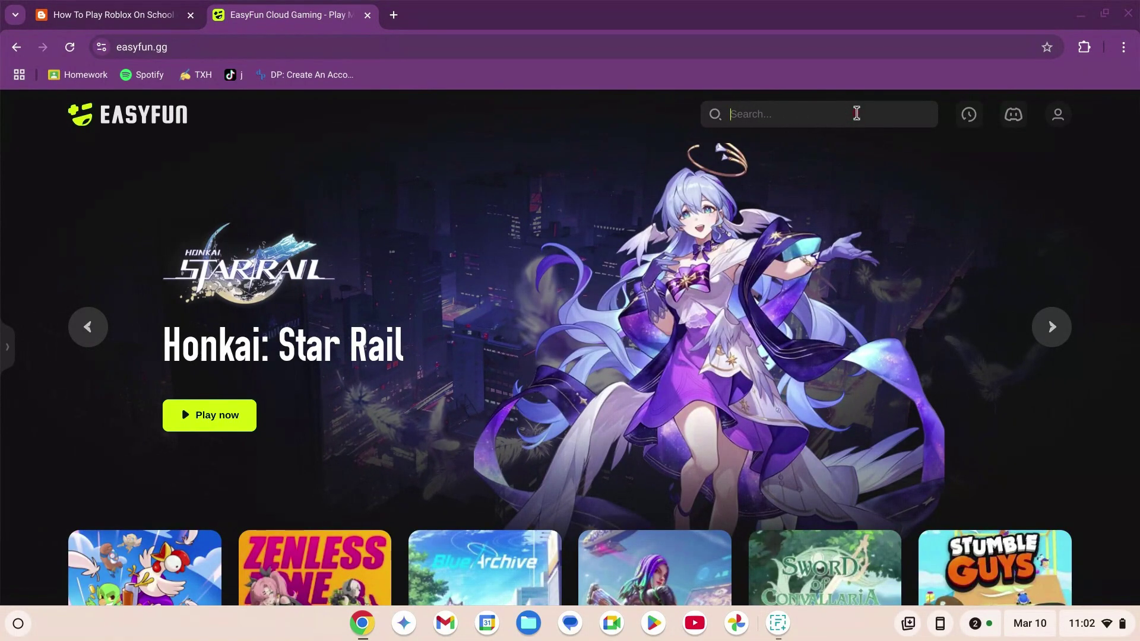
{"action": "type", "text": "roblox"}
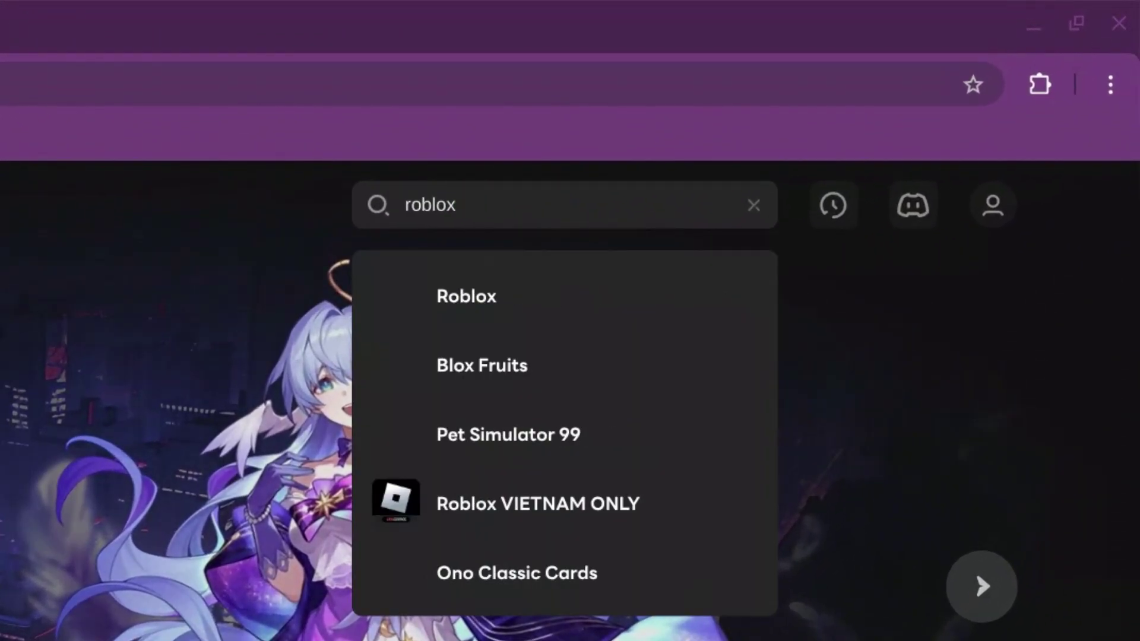
{"action": "key", "text": "Escape"}
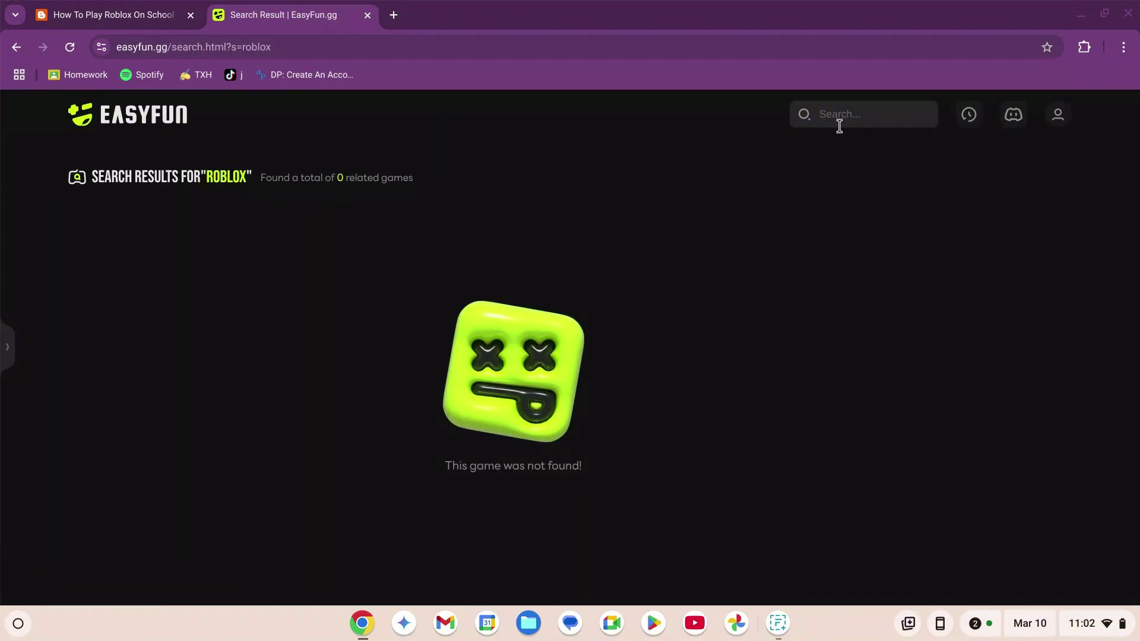
{"action": "left_click", "coordinate": [125, 267]}
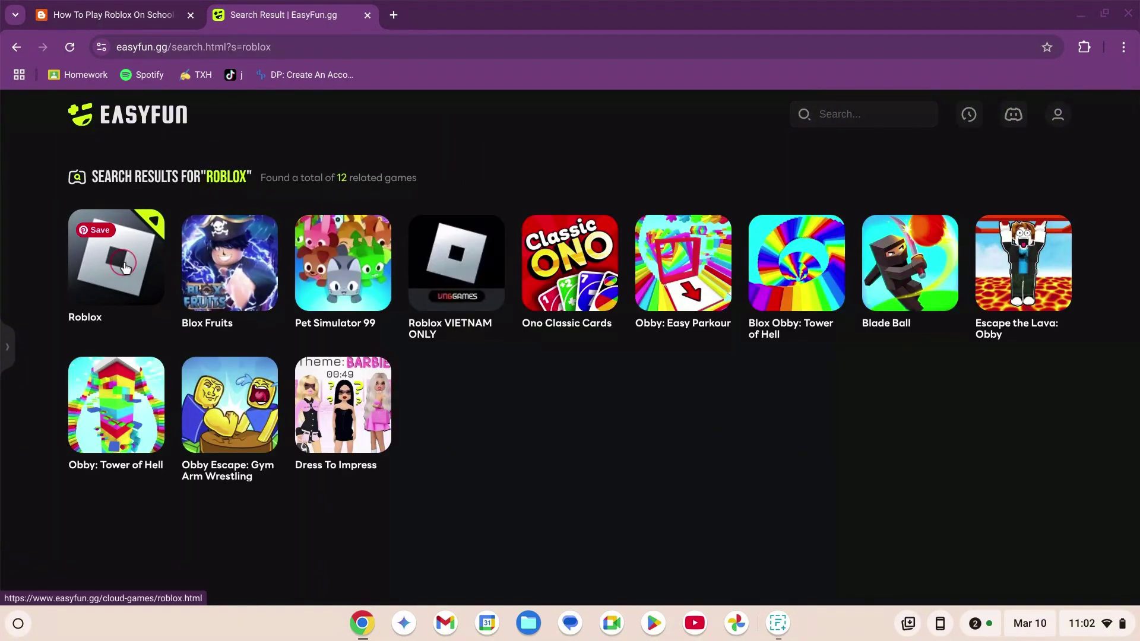
{"action": "scroll", "coordinate": [475, 255], "scroll_direction": "down", "scroll_amount": 3}
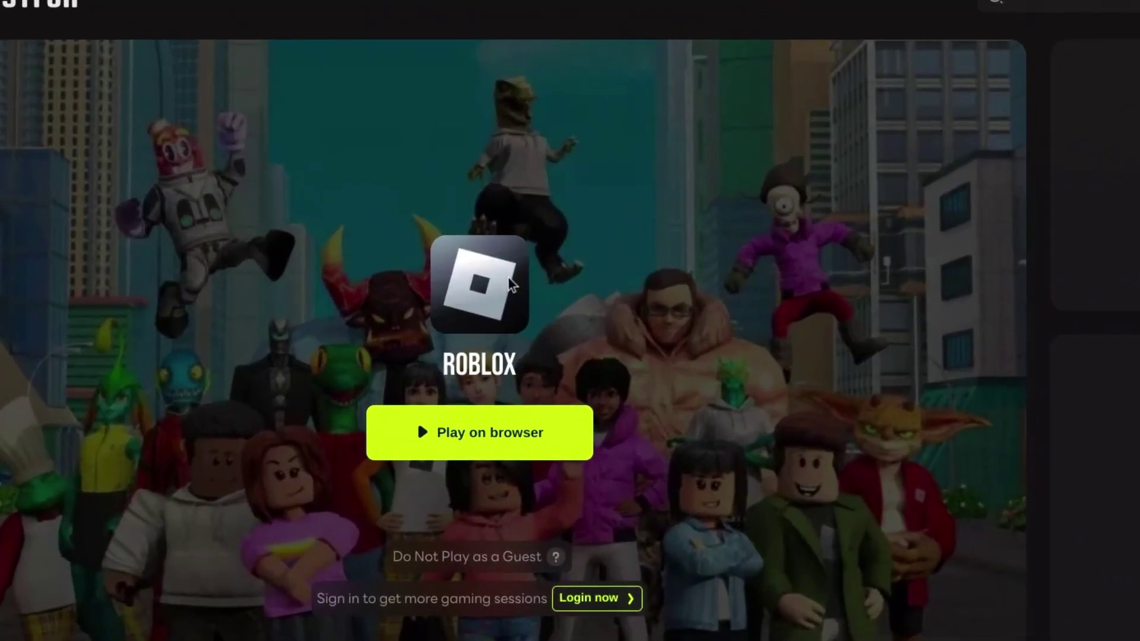
- Open the EasyFun sign-in panel with Login now
{"action": "left_click", "coordinate": [615, 601]}
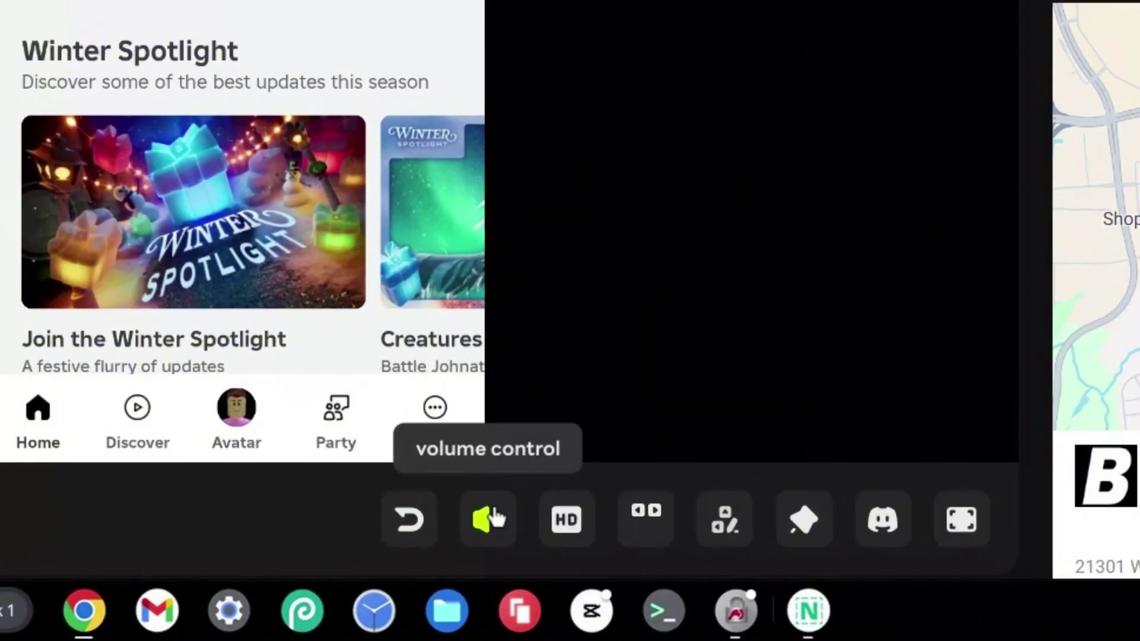
- Mute the stream's sound and switch the stream quality to Ultimate
{"action": "left_click", "coordinate": [496, 521]}
{"action": "left_click", "coordinate": [498, 529]}
{"action": "left_click", "coordinate": [498, 532]}
{"action": "left_click", "coordinate": [585, 527]}
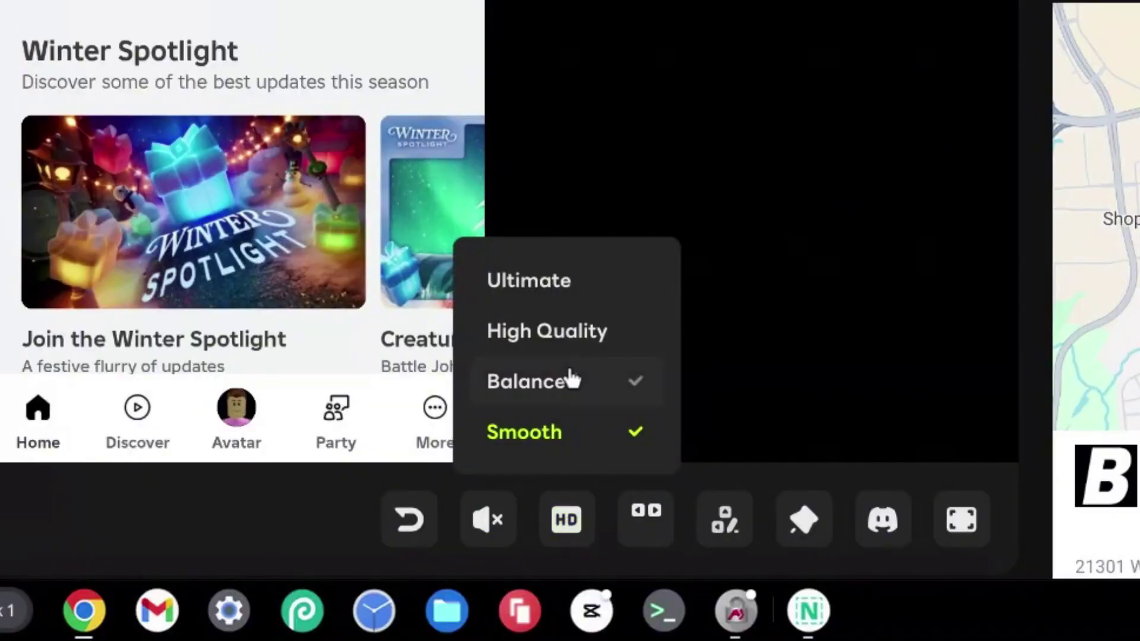
{"action": "left_click", "coordinate": [559, 344]}
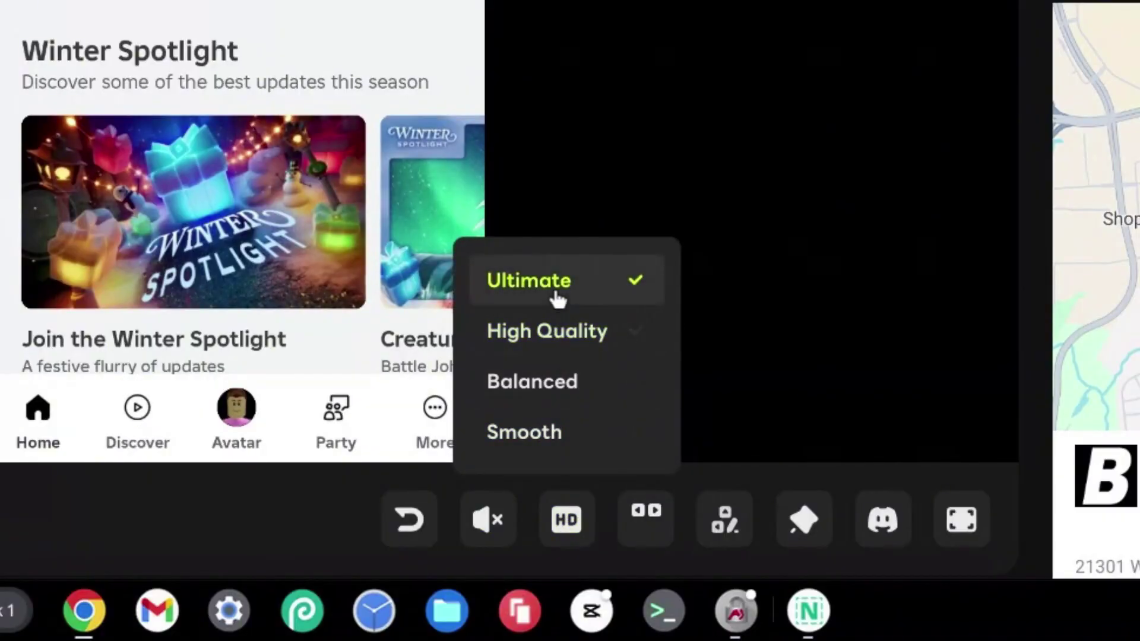
- Turn on key mapping and install Roblox as a desktop app via Add to desktop
{"action": "left_click", "coordinate": [649, 522]}
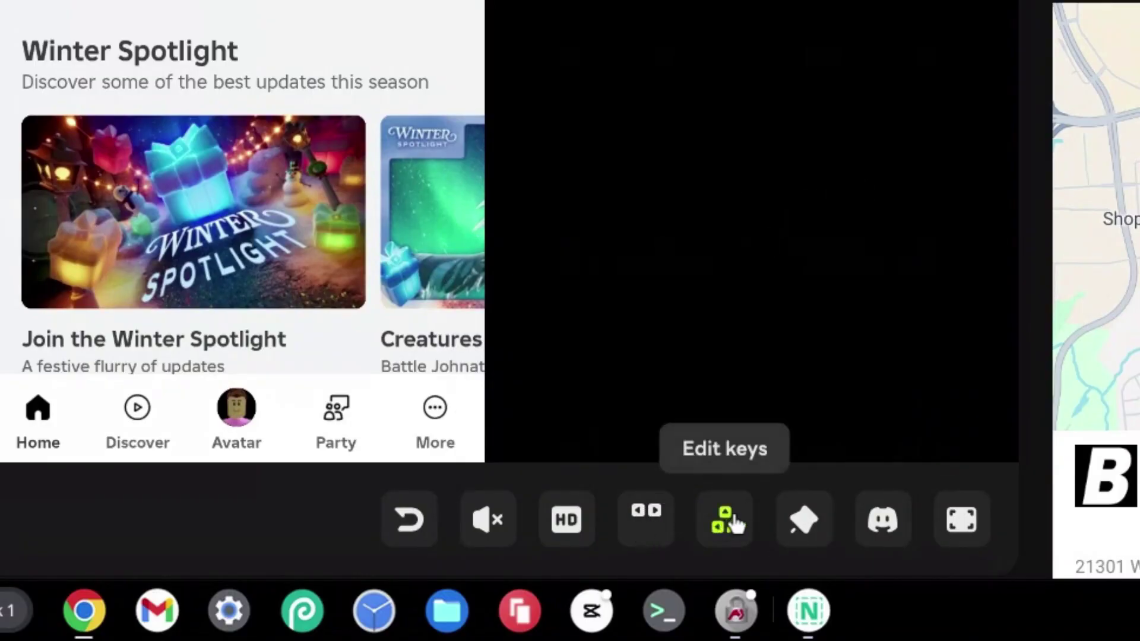
{"action": "left_click", "coordinate": [803, 520]}
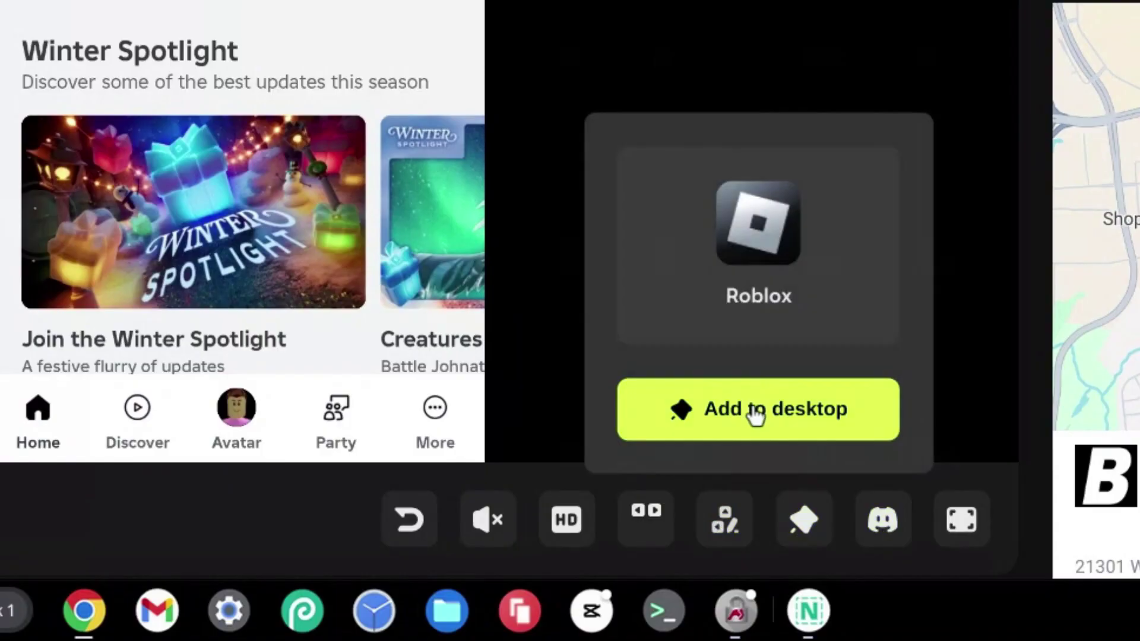
{"action": "left_click", "coordinate": [758, 425]}
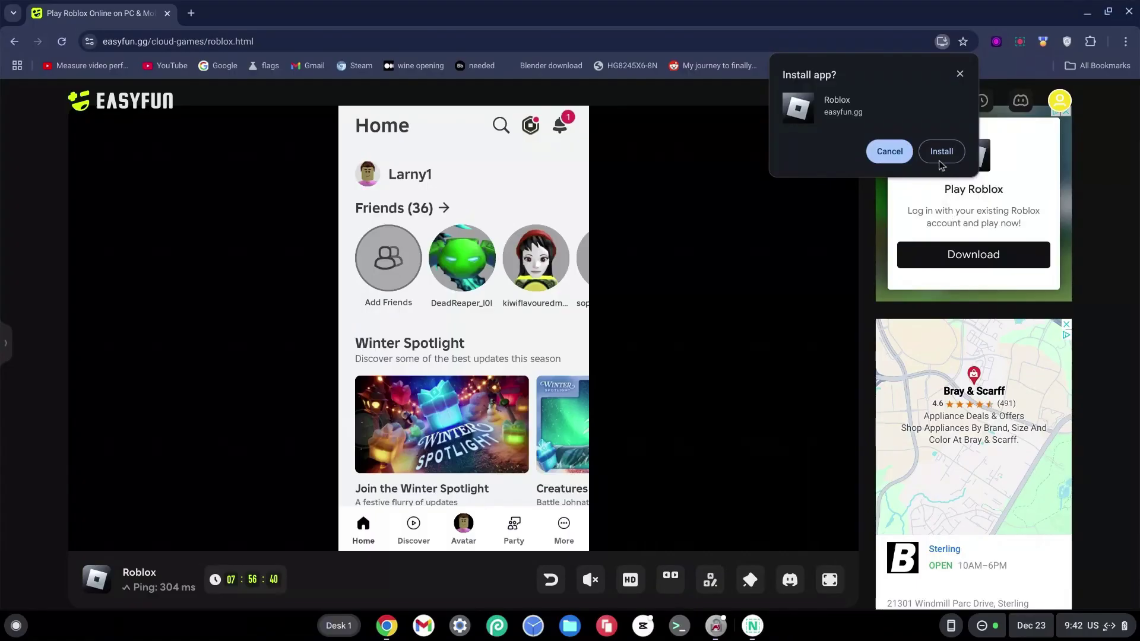
{"action": "left_click", "coordinate": [939, 159]}
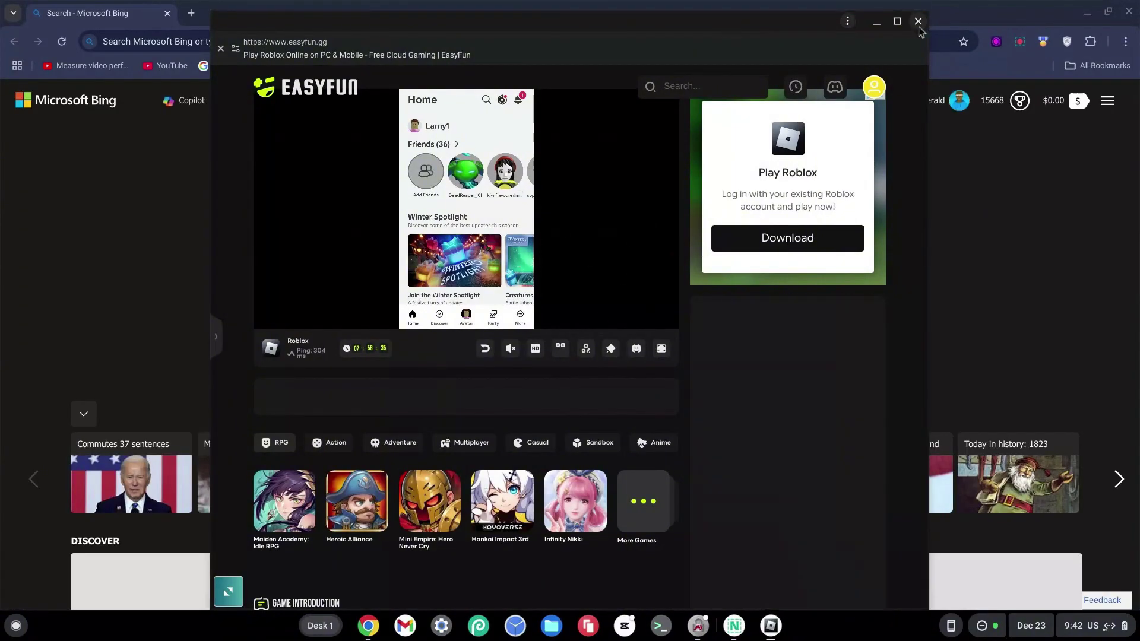
- Maximize the EasyFun Roblox app window to fill the screen
{"action": "left_click", "coordinate": [897, 21]}
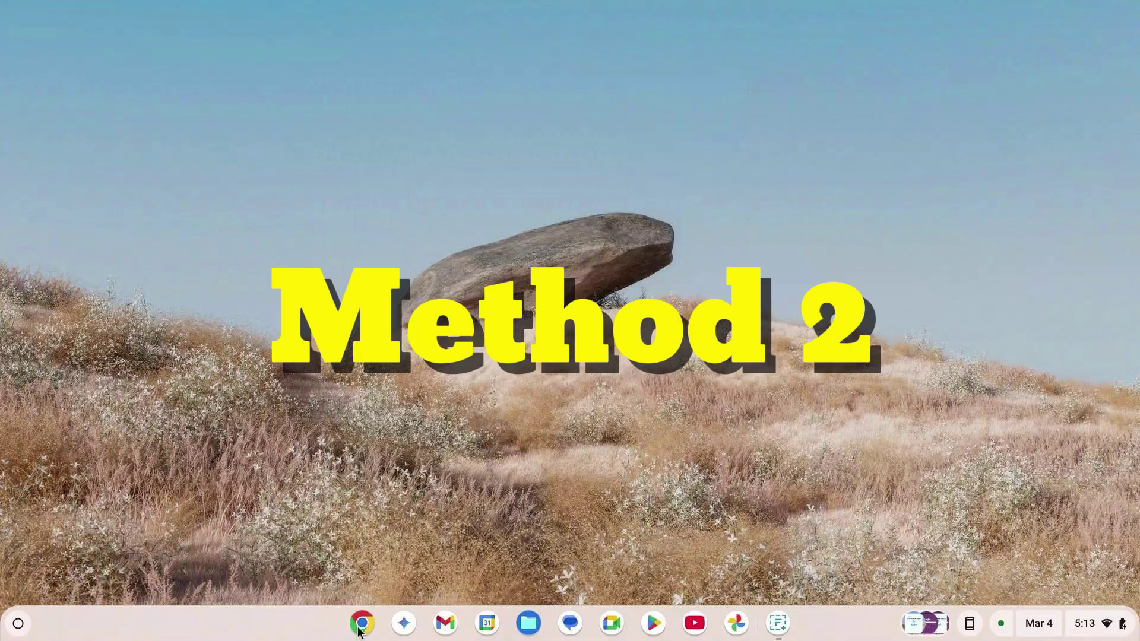
- Load gd7playz.blogspot.com/2025/03/edu.html in a new Chrome window
{"action": "left_click", "coordinate": [360, 624]}
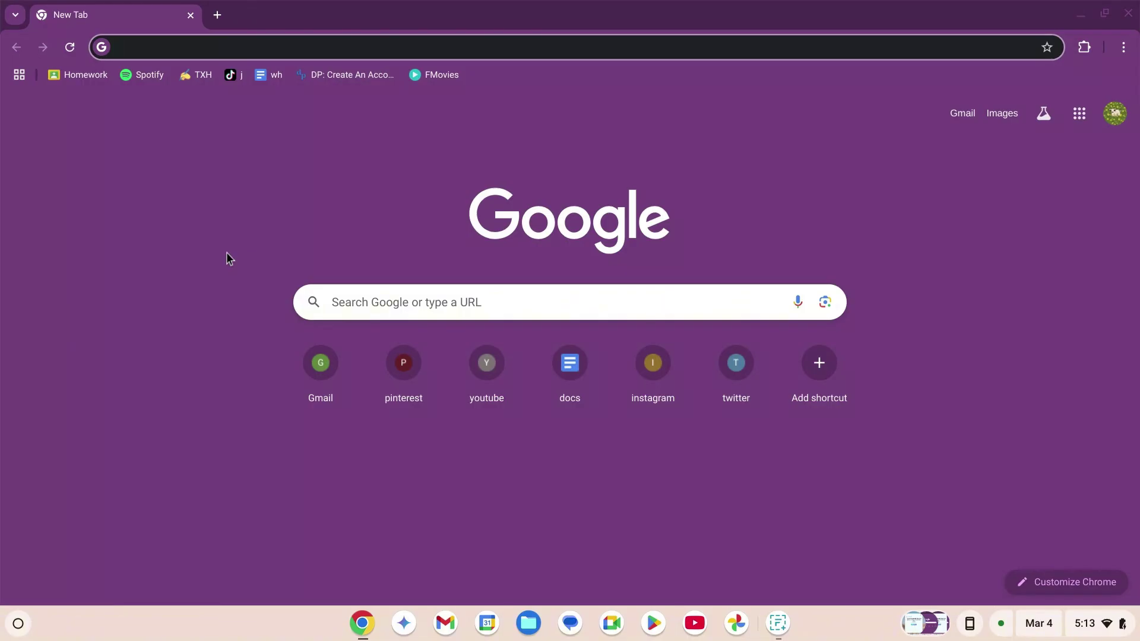
{"action": "type", "text": "gd7"}
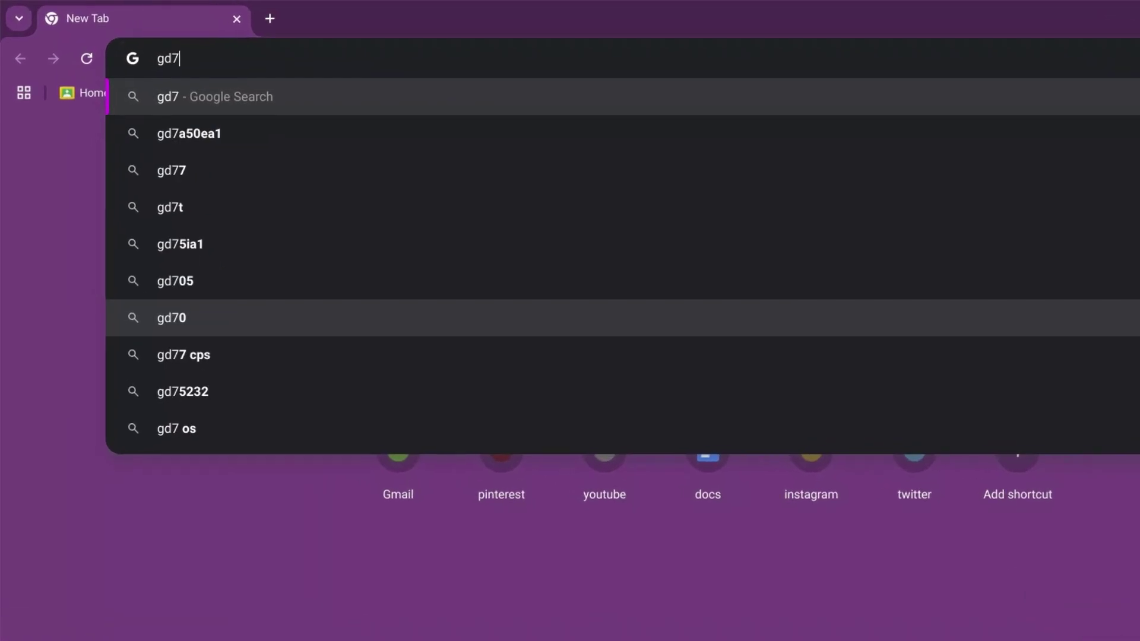
{"action": "type", "text": "playz"}
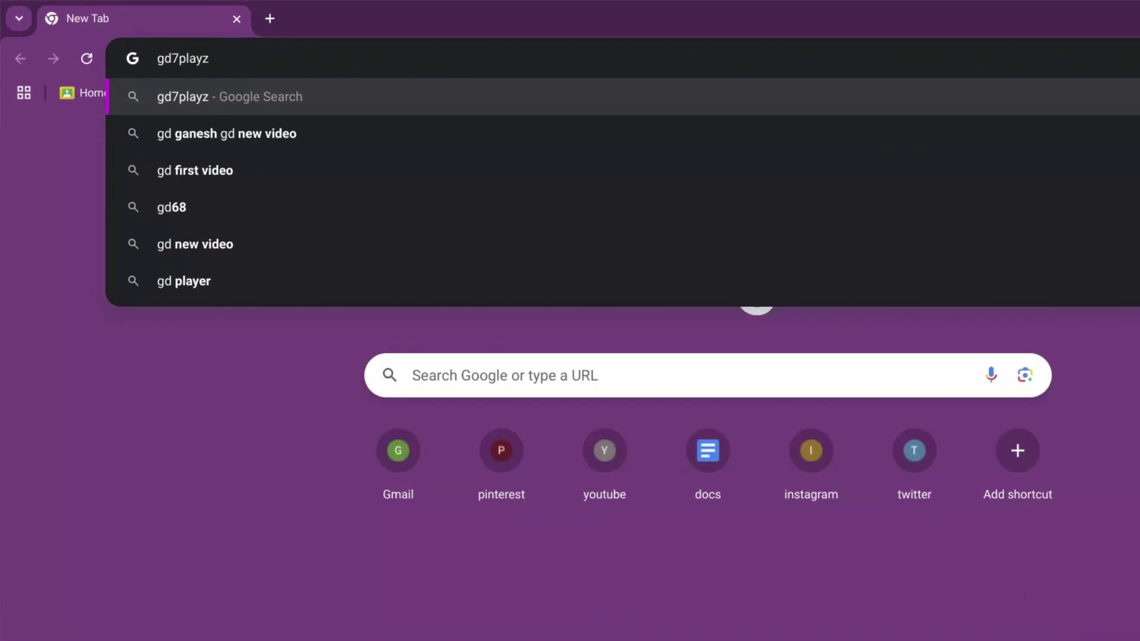
{"action": "type", "text": ".blogspot.co"}
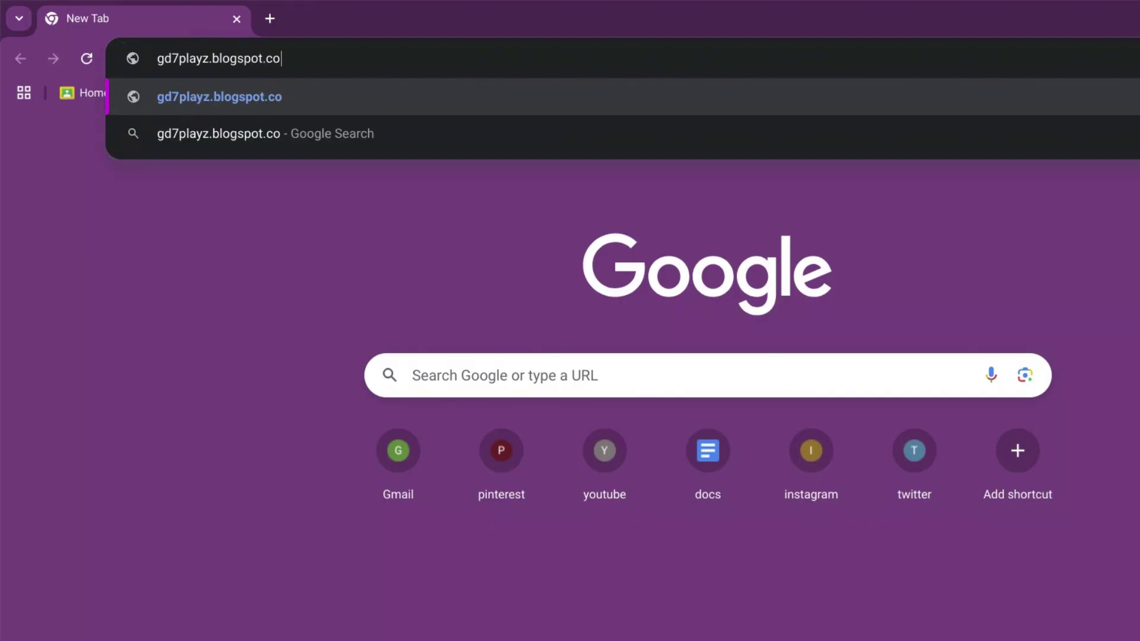
{"action": "type", "text": "m/2025/03"}
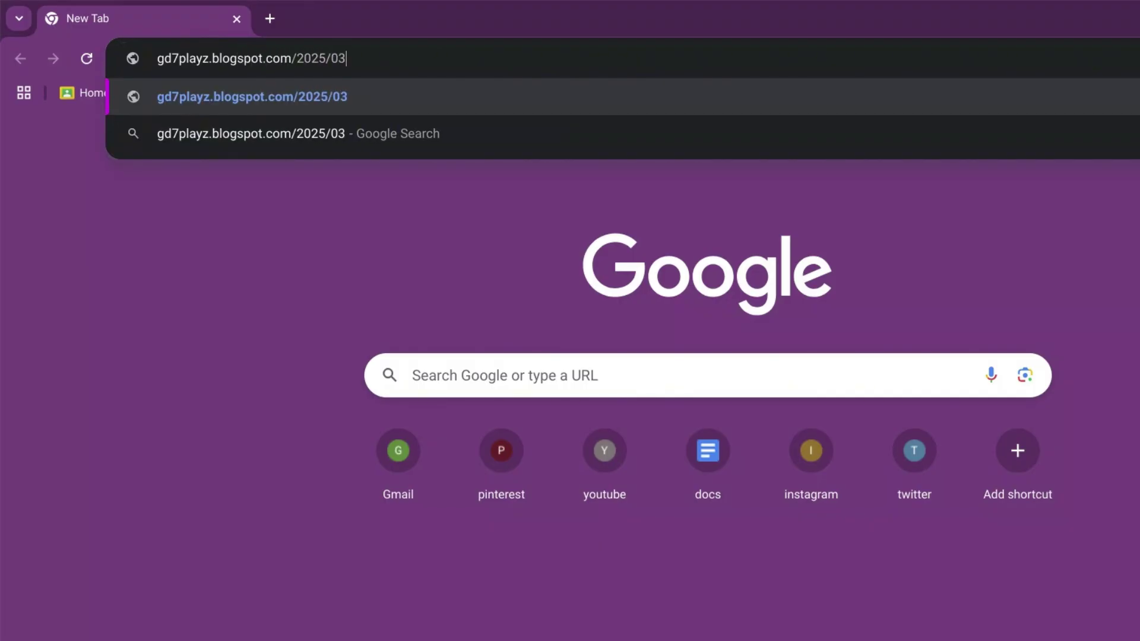
{"action": "type", "text": "/edu"}
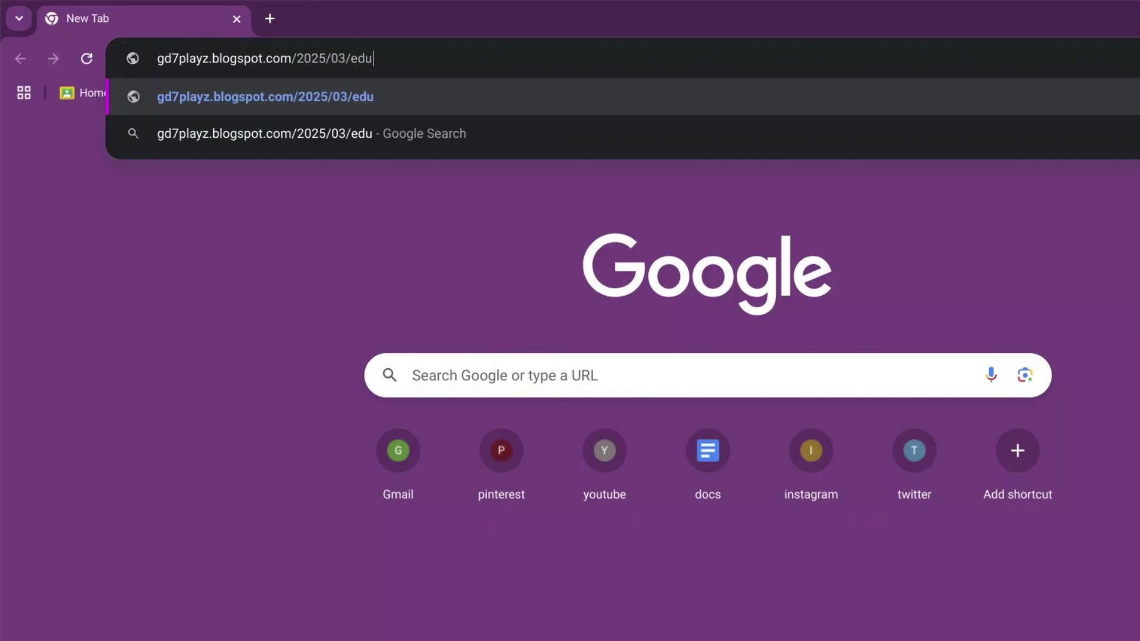
{"action": "type", "text": "/"}
{"action": "key", "text": "BackSpace"}
{"action": "type", "text": "."}
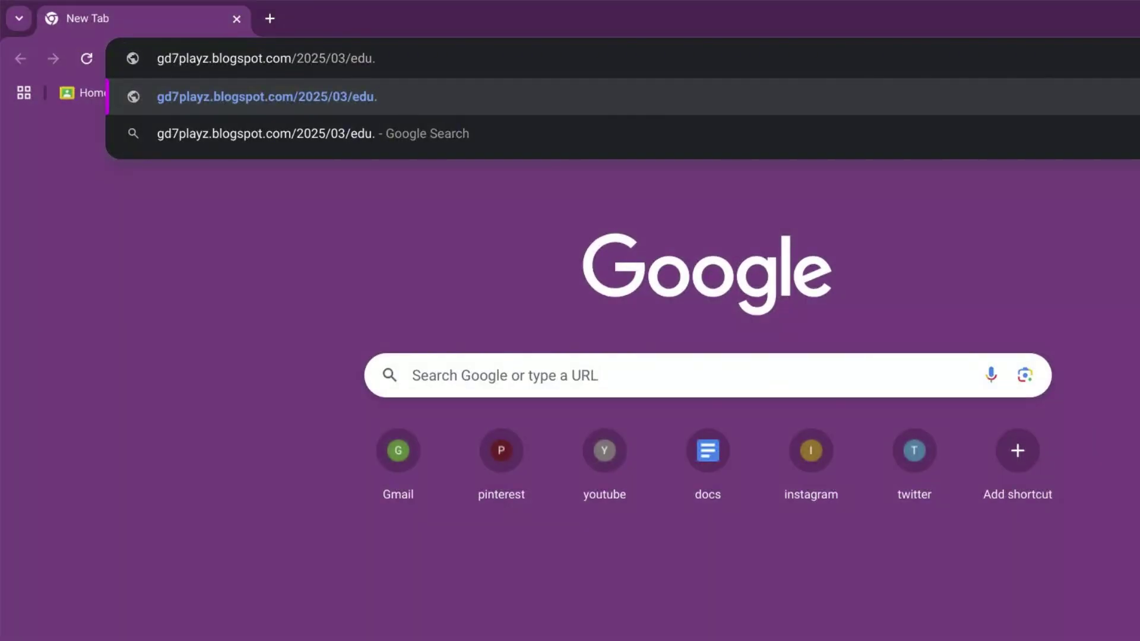
{"action": "type", "text": "html"}
{"action": "key", "text": "Return"}
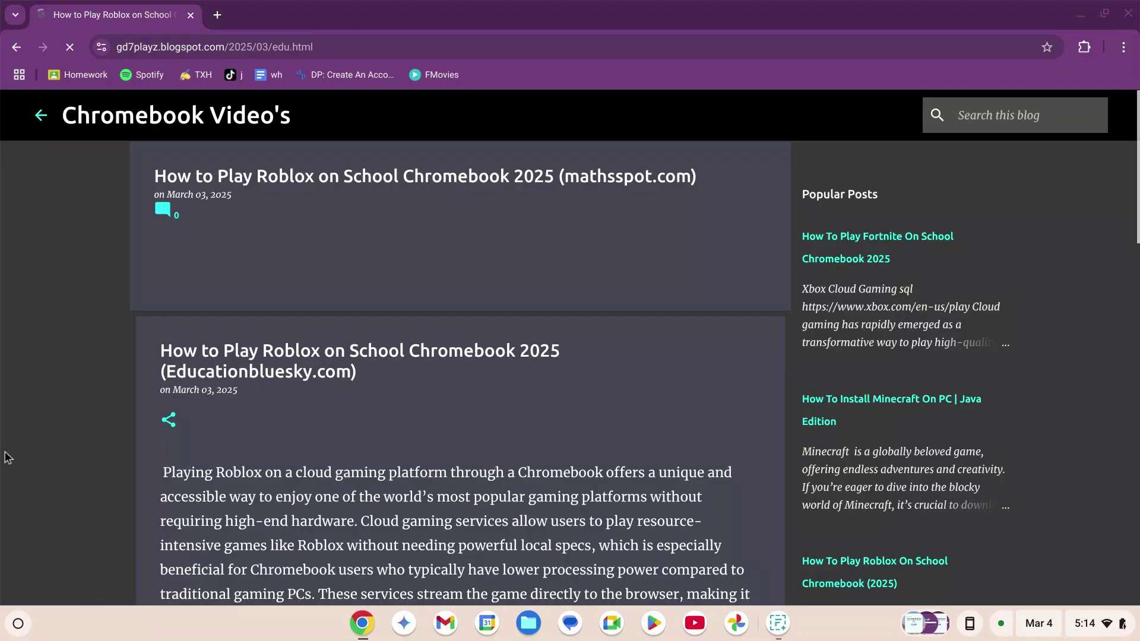
- Select the Educationbluesky.com address in the post and open a fresh tab
{"action": "scroll", "coordinate": [79, 402], "scroll_direction": "down", "scroll_amount": 6}
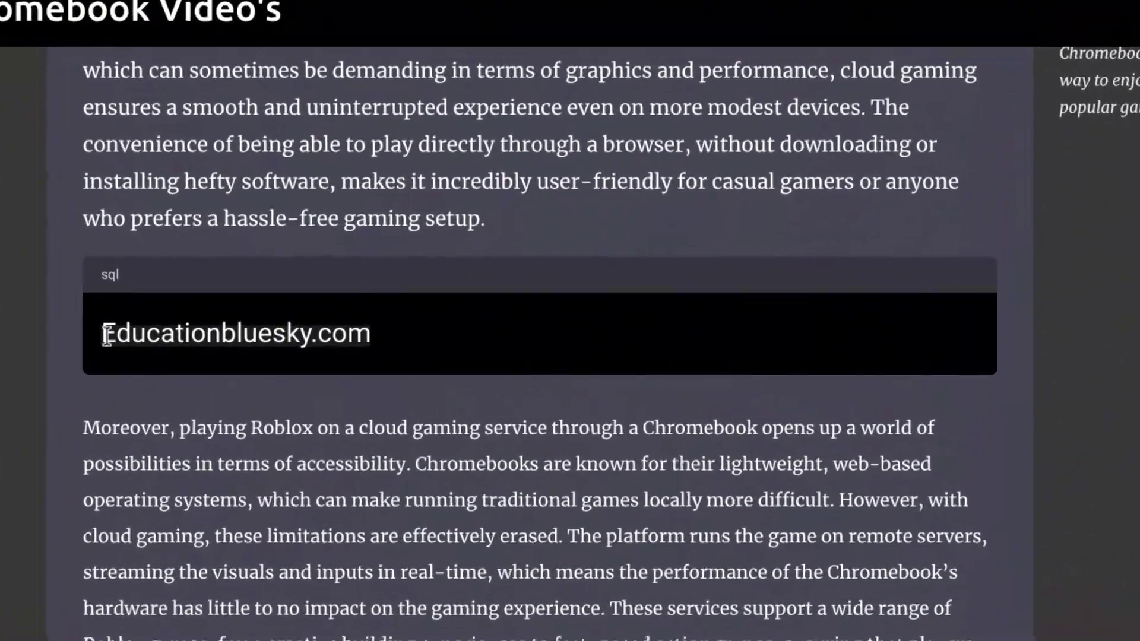
{"action": "left_click_drag", "start_coordinate": [104, 334], "coordinate": [487, 336]}
{"action": "key", "text": "ctrl+c"}
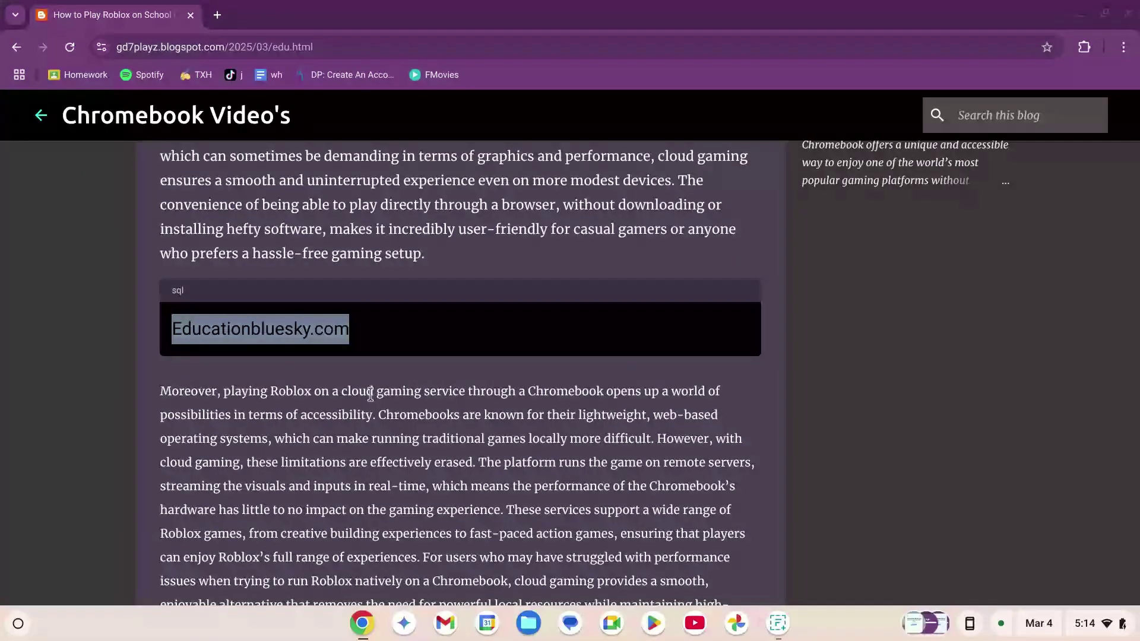
{"action": "left_click", "coordinate": [218, 14]}
- Load educationbluesky.com, open the Roblox sign-in form and begin entering the account username
{"action": "key", "text": "ctrl+v"}
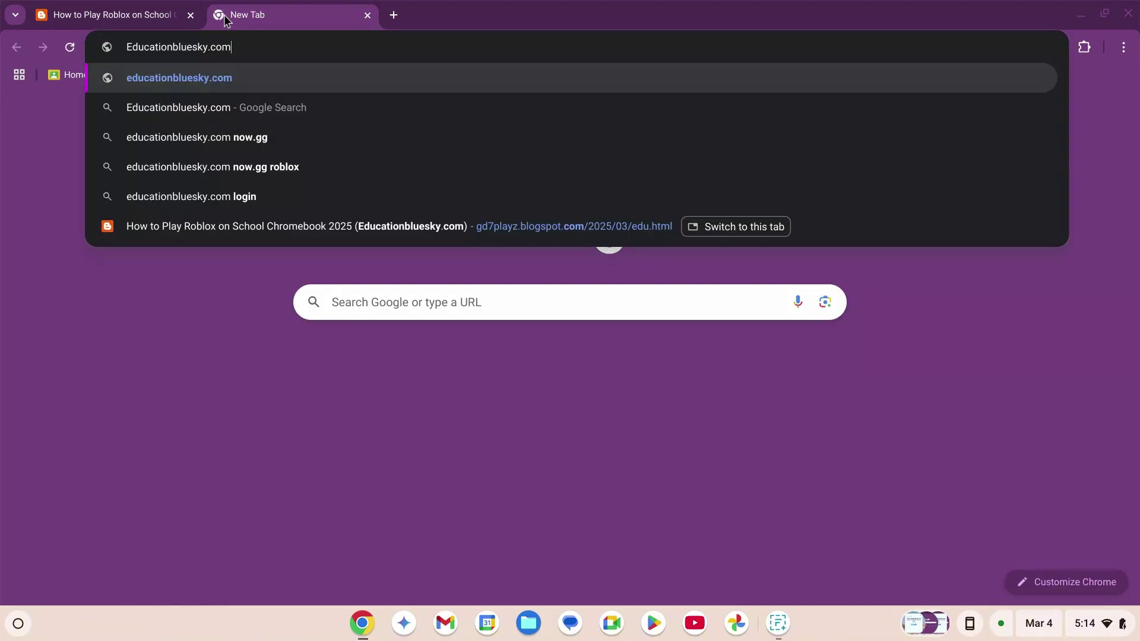
{"action": "key", "text": "Return"}
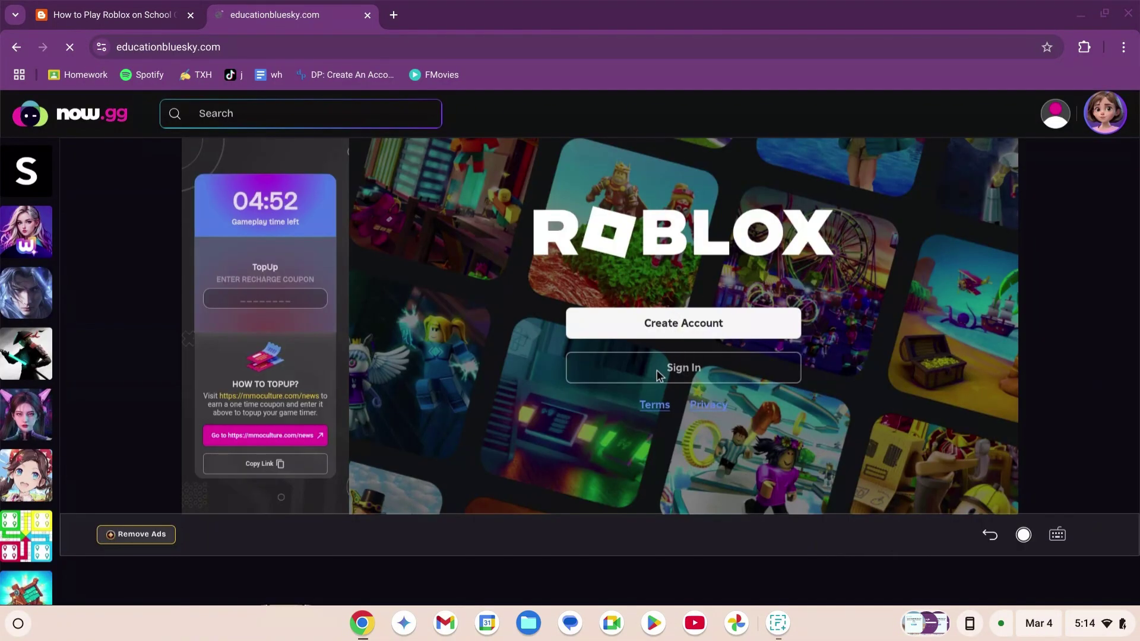
{"action": "left_click", "coordinate": [704, 374]}
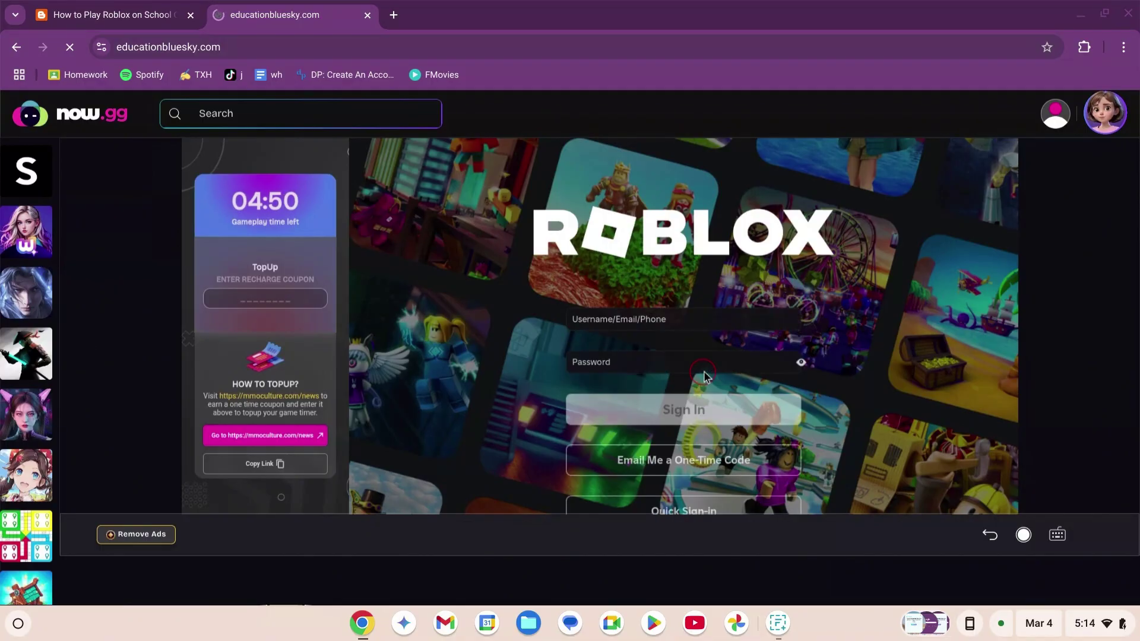
{"action": "left_click", "coordinate": [660, 322]}
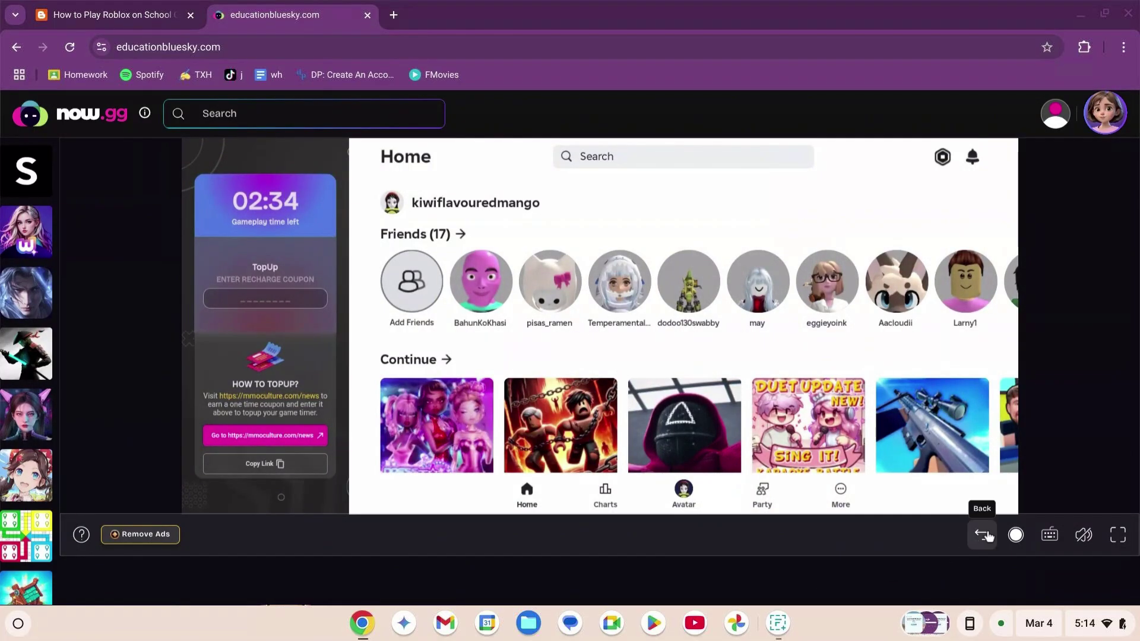
- Dismiss the tab-sharing request and raise mouse sensitivity to near maximum
{"action": "left_click", "coordinate": [1011, 536]}
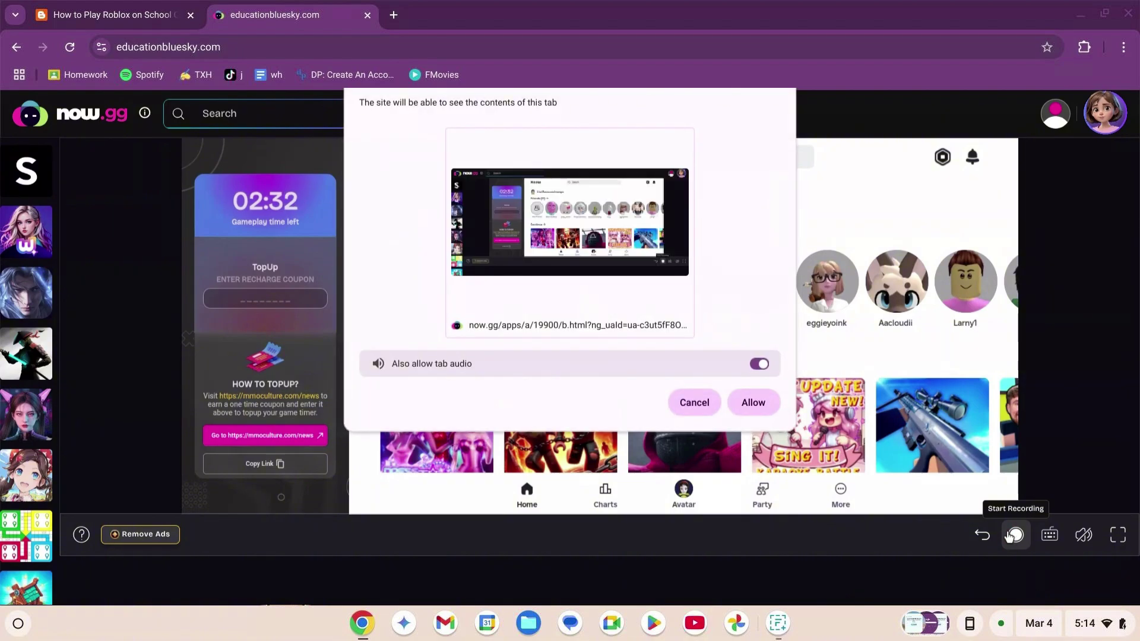
{"action": "left_click", "coordinate": [688, 403]}
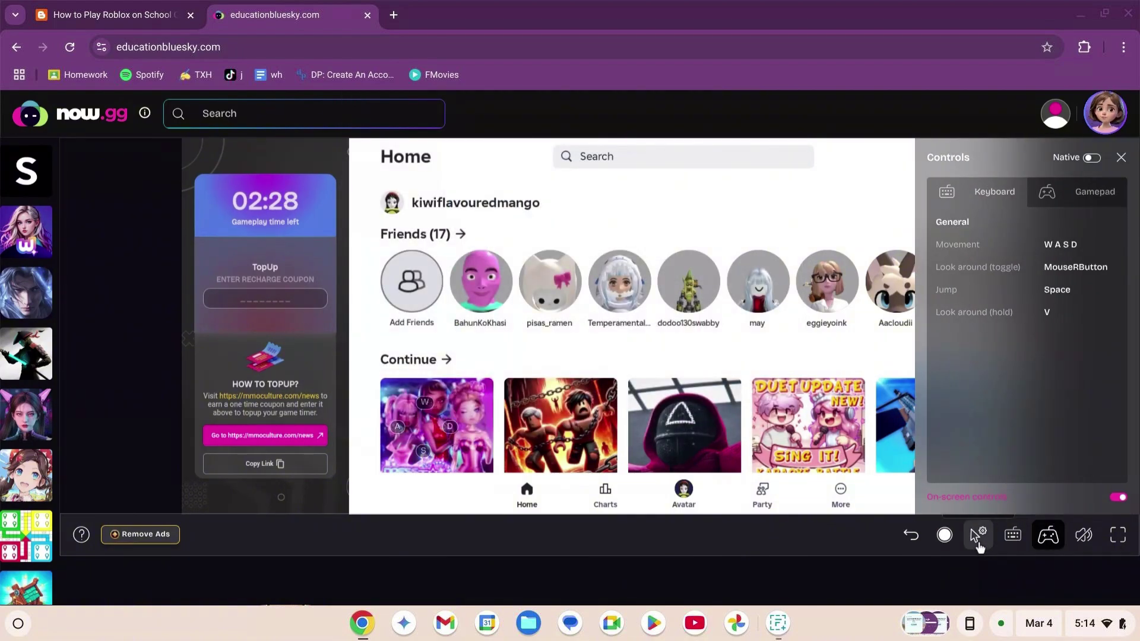
{"action": "left_click", "coordinate": [977, 536]}
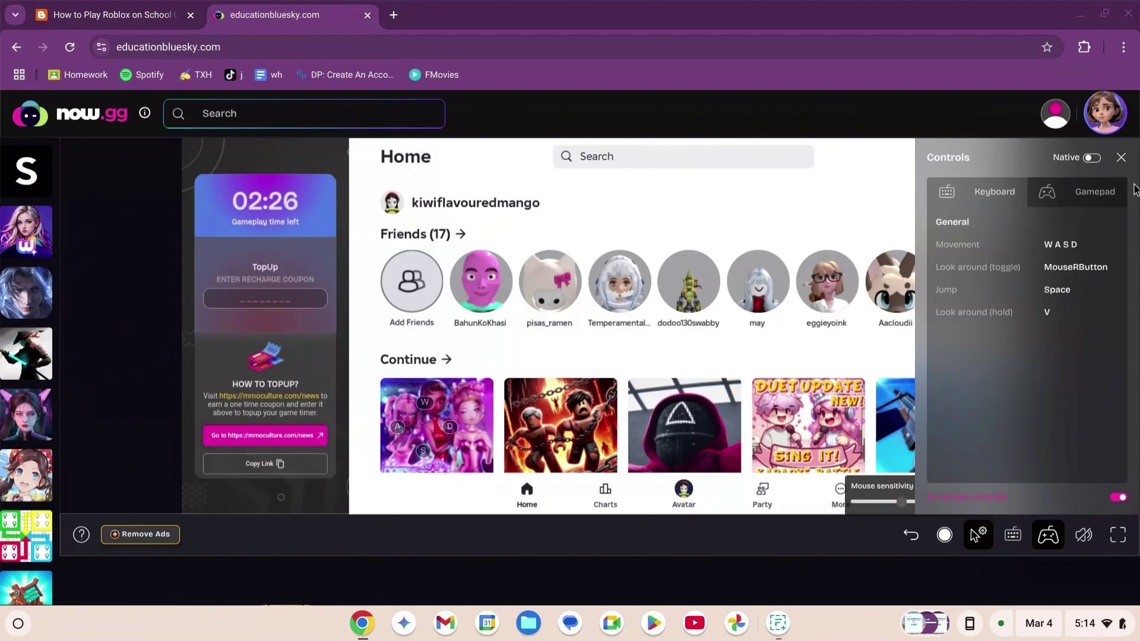
{"action": "left_click", "coordinate": [1121, 158]}
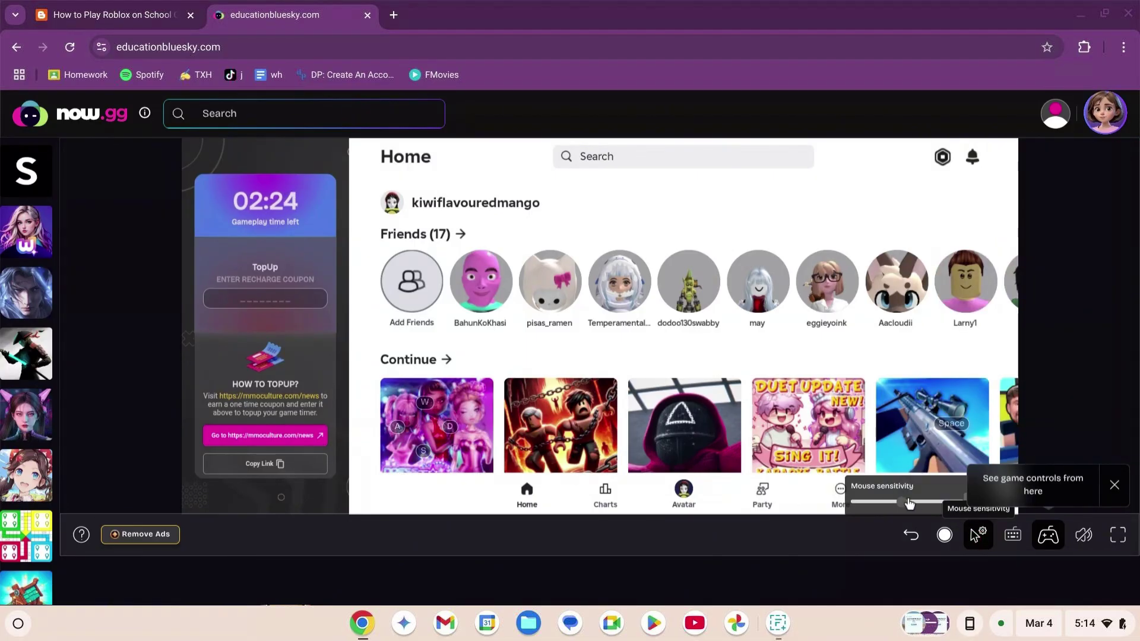
{"action": "left_click_drag", "start_coordinate": [909, 503], "coordinate": [969, 500]}
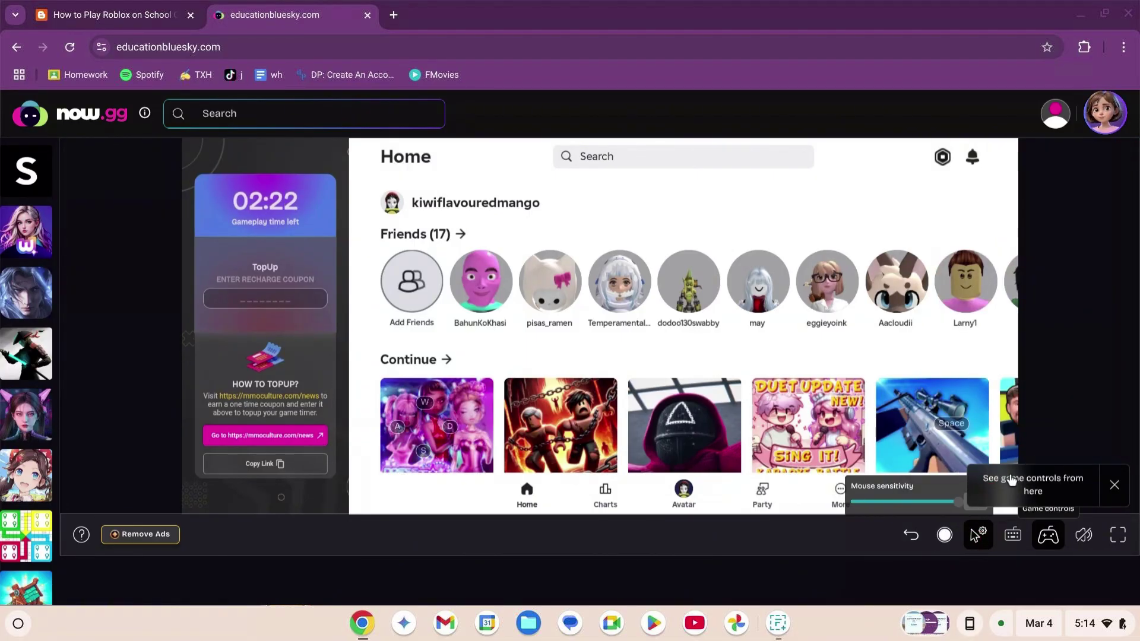
- Check the game controls list, then turn the game volume up to maximum
{"action": "left_click", "coordinate": [1049, 536]}
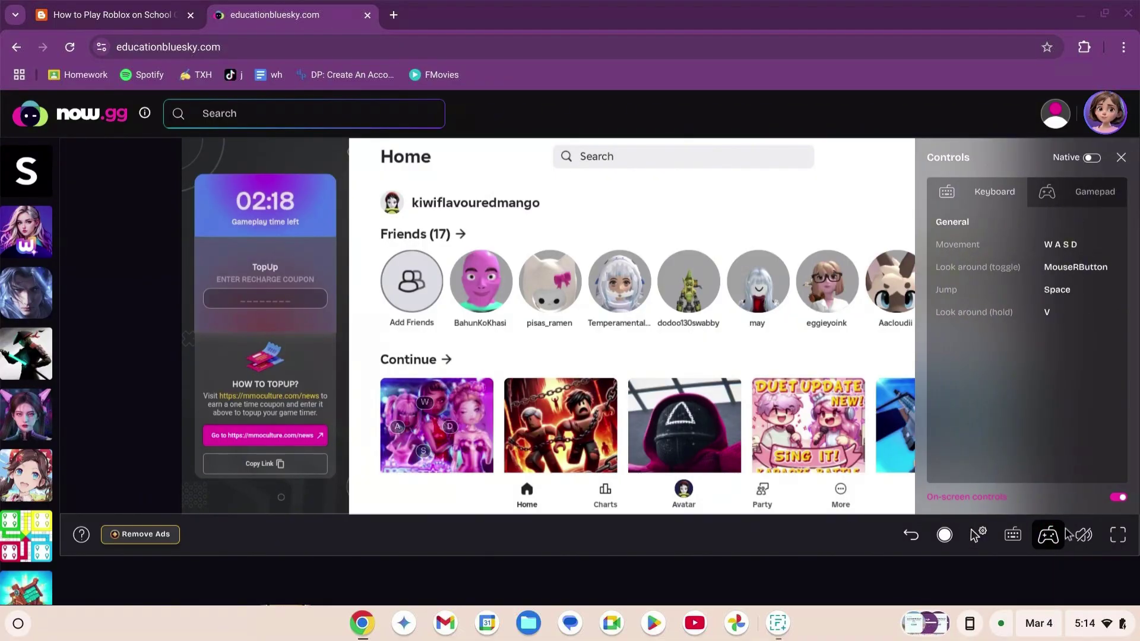
{"action": "left_click", "coordinate": [1061, 535]}
{"action": "mouse_move", "coordinate": [1084, 534]}
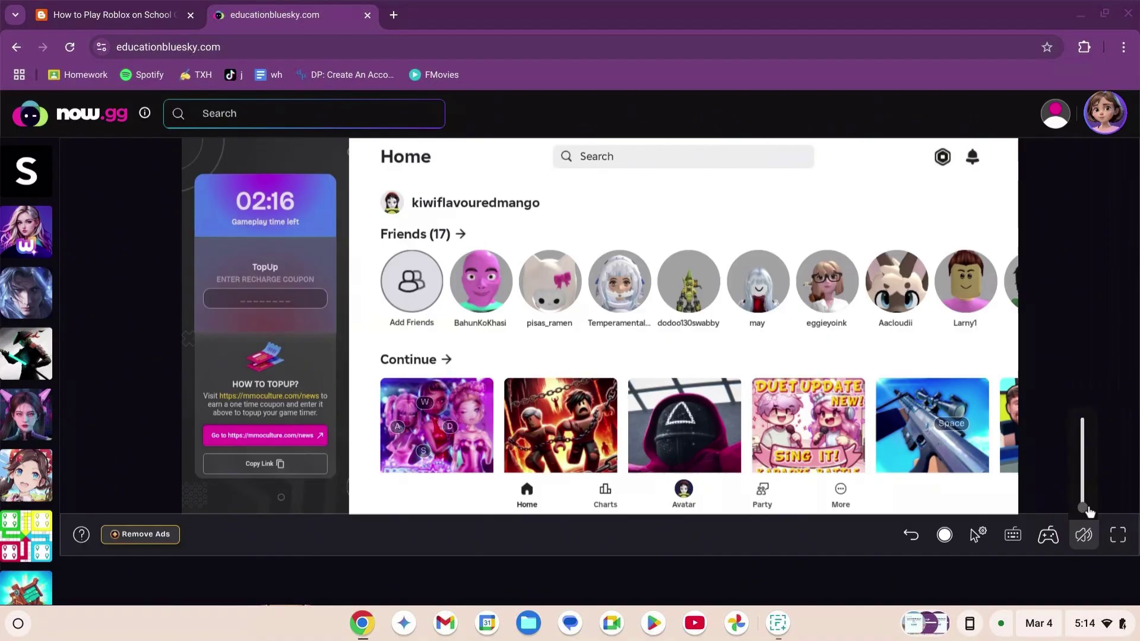
{"action": "left_click_drag", "start_coordinate": [1089, 512], "coordinate": [1078, 419]}
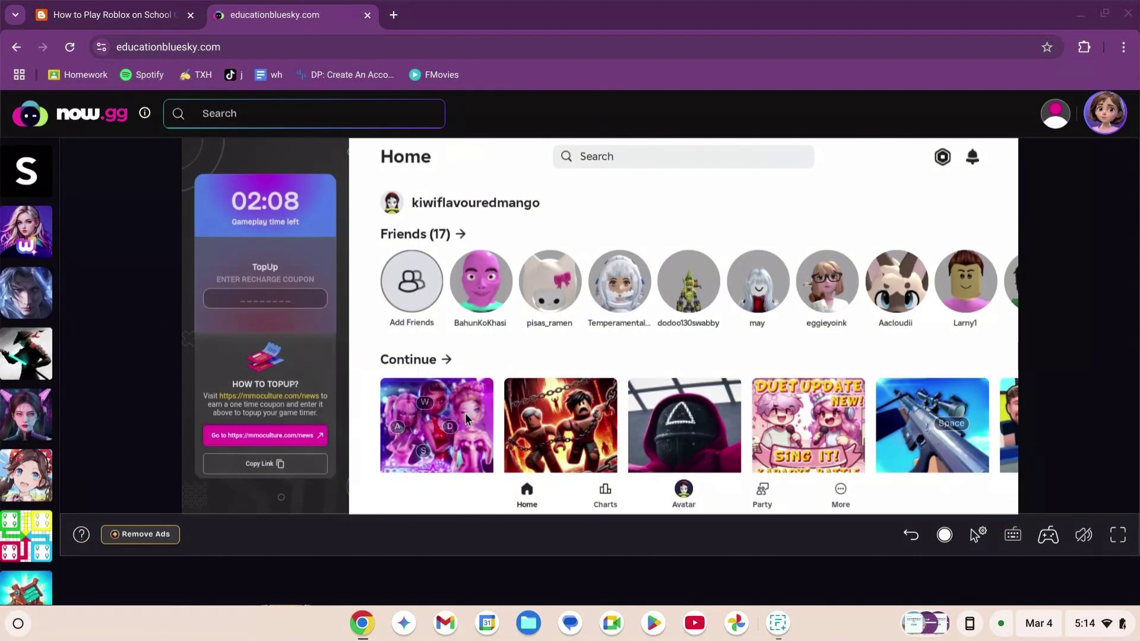
- Launch Dress To Impress and walk the avatar around the hall with A and W
{"action": "left_click", "coordinate": [465, 392]}
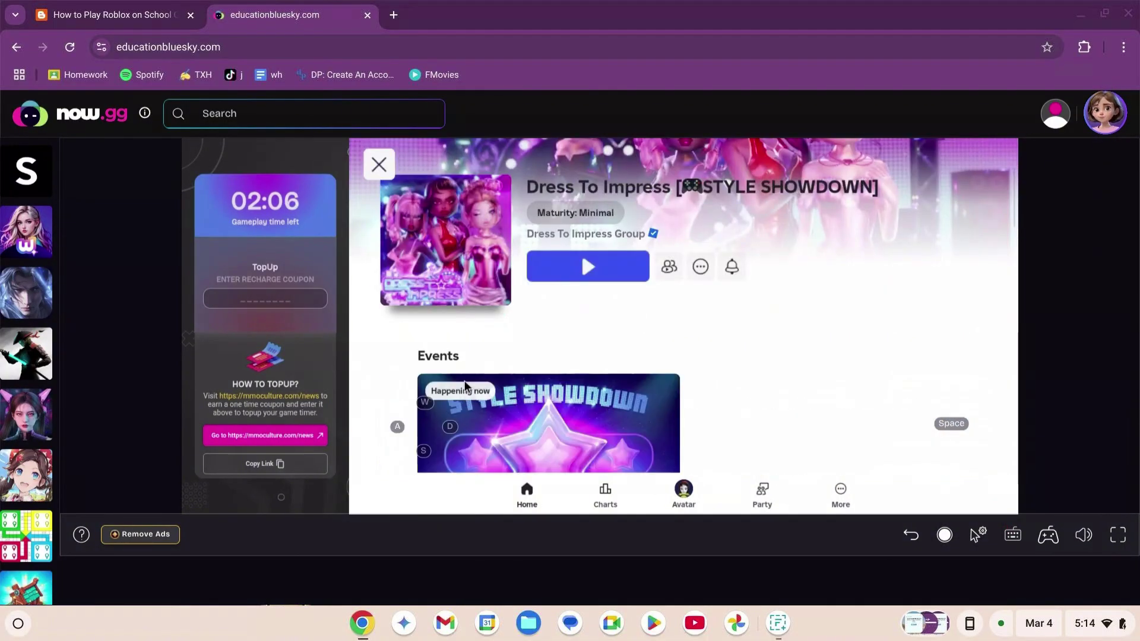
{"action": "left_click", "coordinate": [611, 267]}
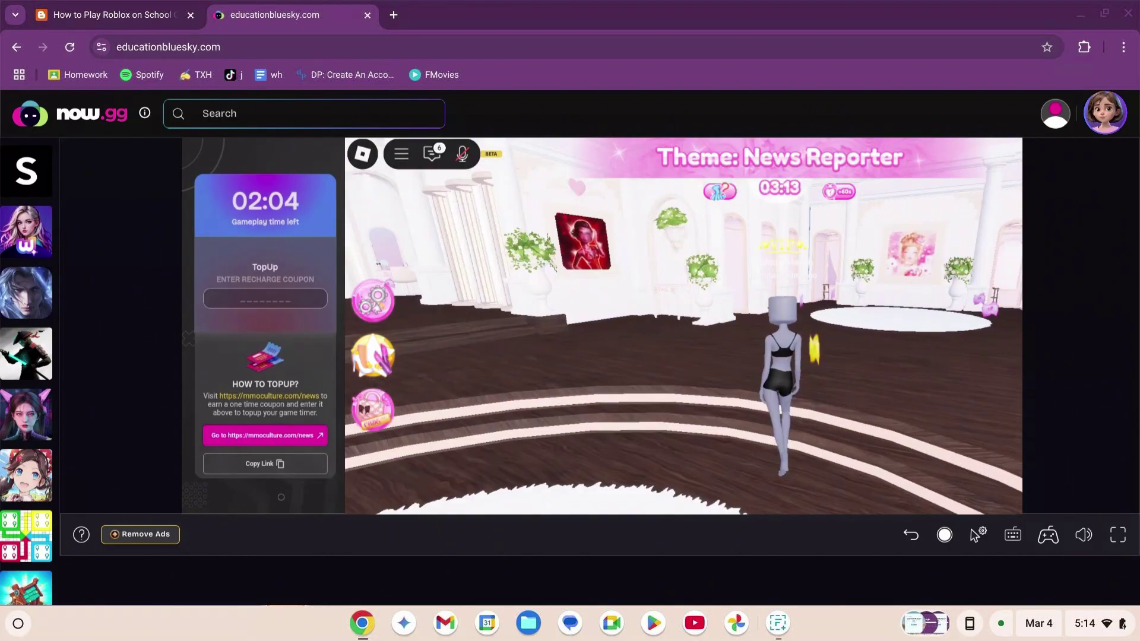
{"action": "key", "text": "a"}
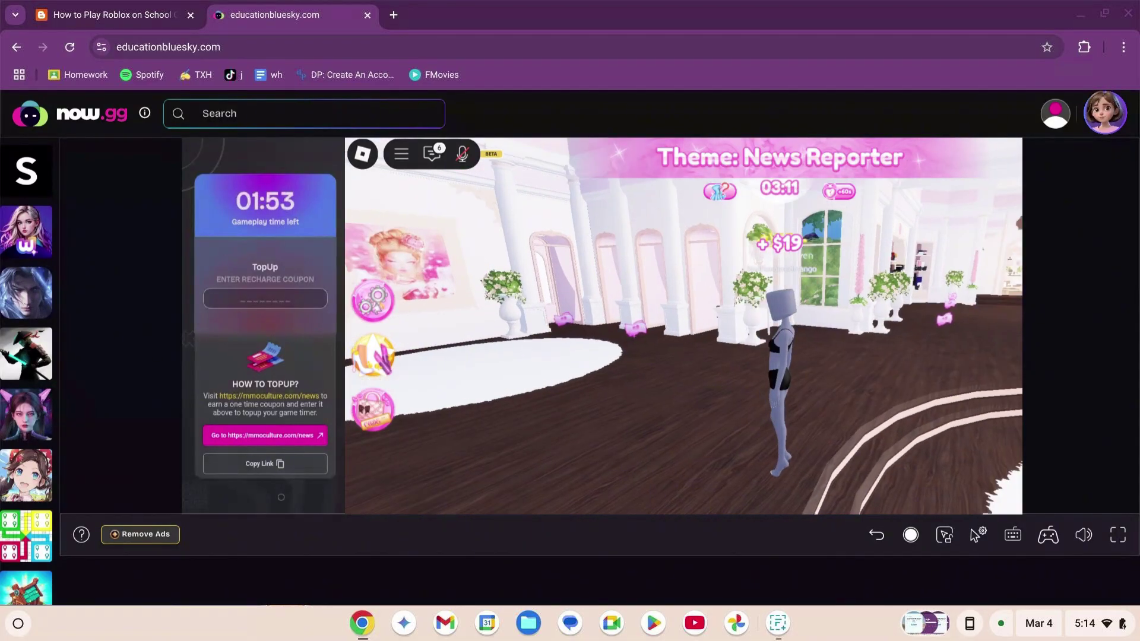
{"action": "key", "text": "w"}
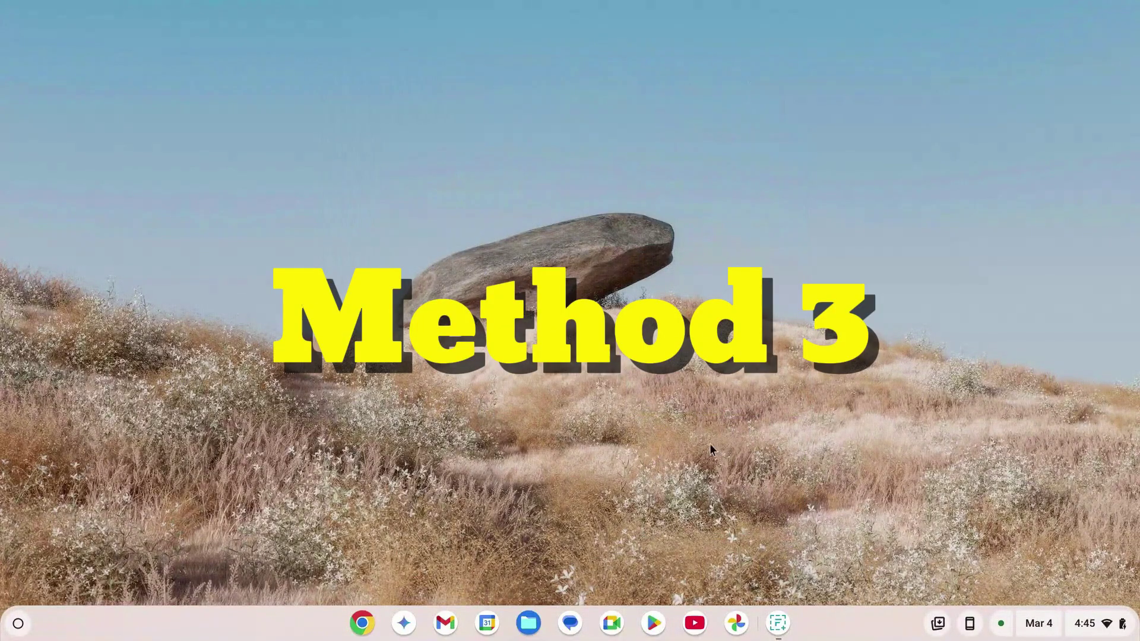
- Load gd7playz.blogspot.com/2025/03/gg.html in a new Chrome window
{"action": "left_click", "coordinate": [363, 622]}
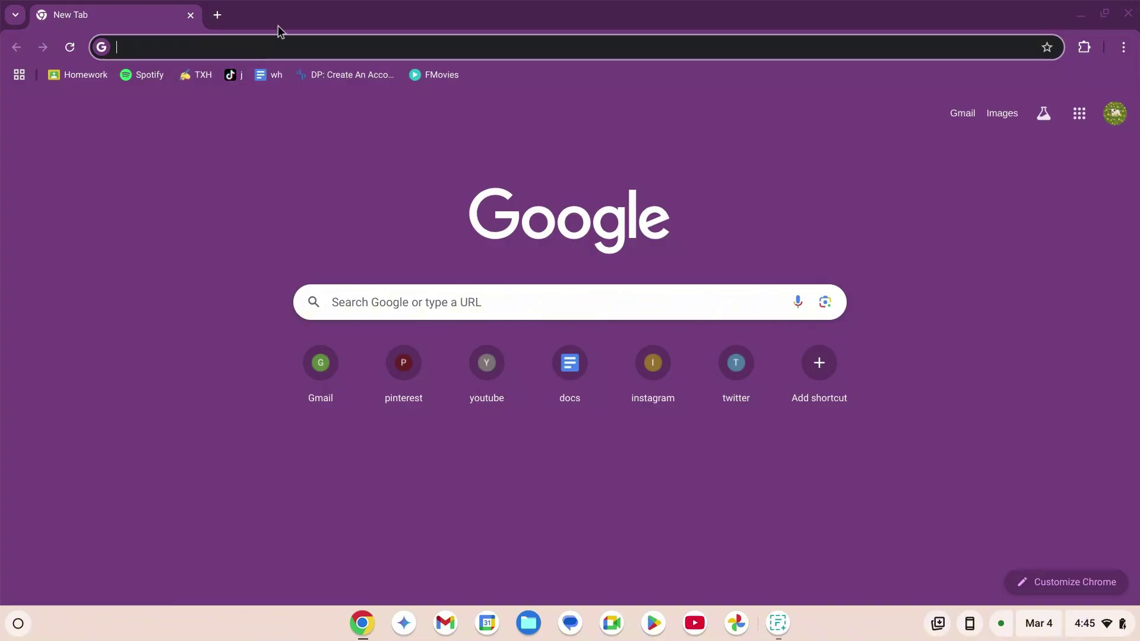
{"action": "type", "text": "gd7play"}
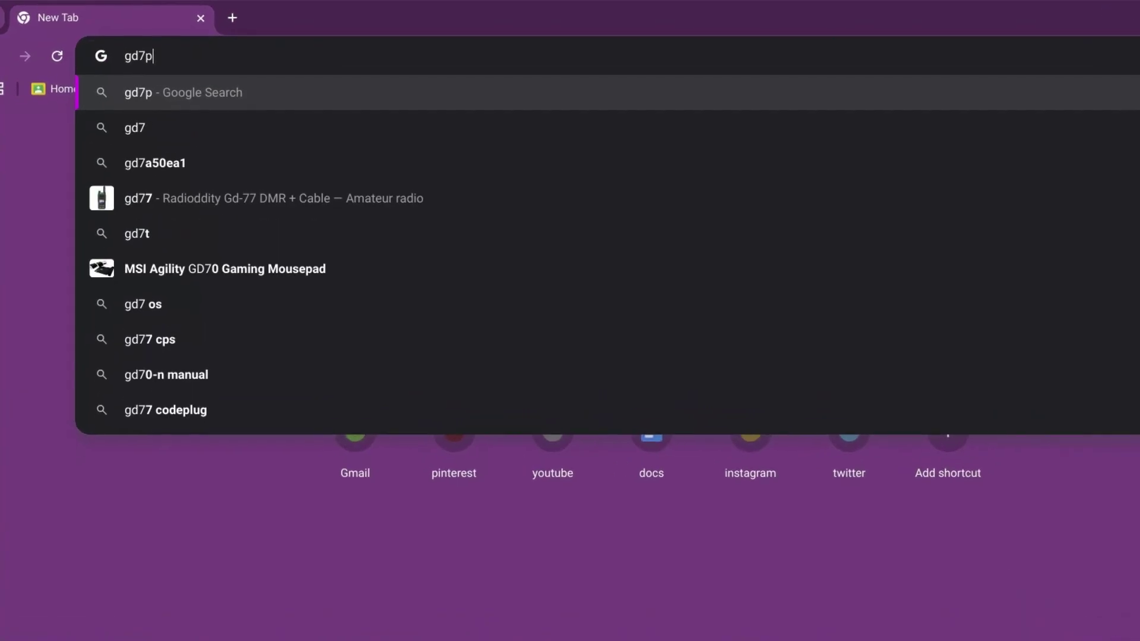
{"action": "type", "text": "z"}
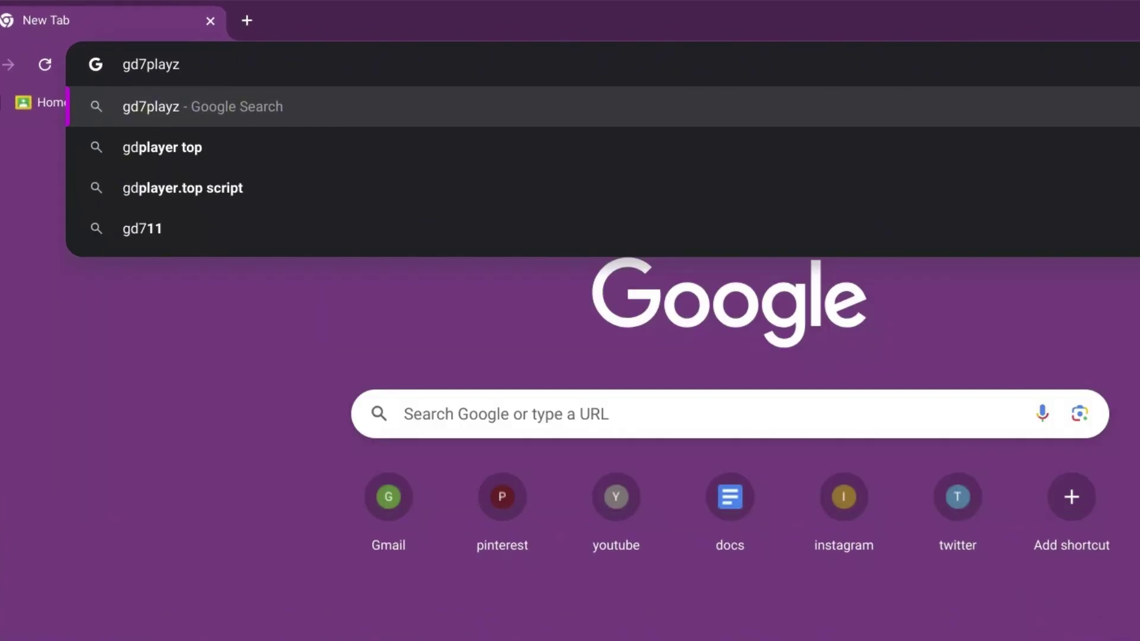
{"action": "type", "text": ".blogspo"}
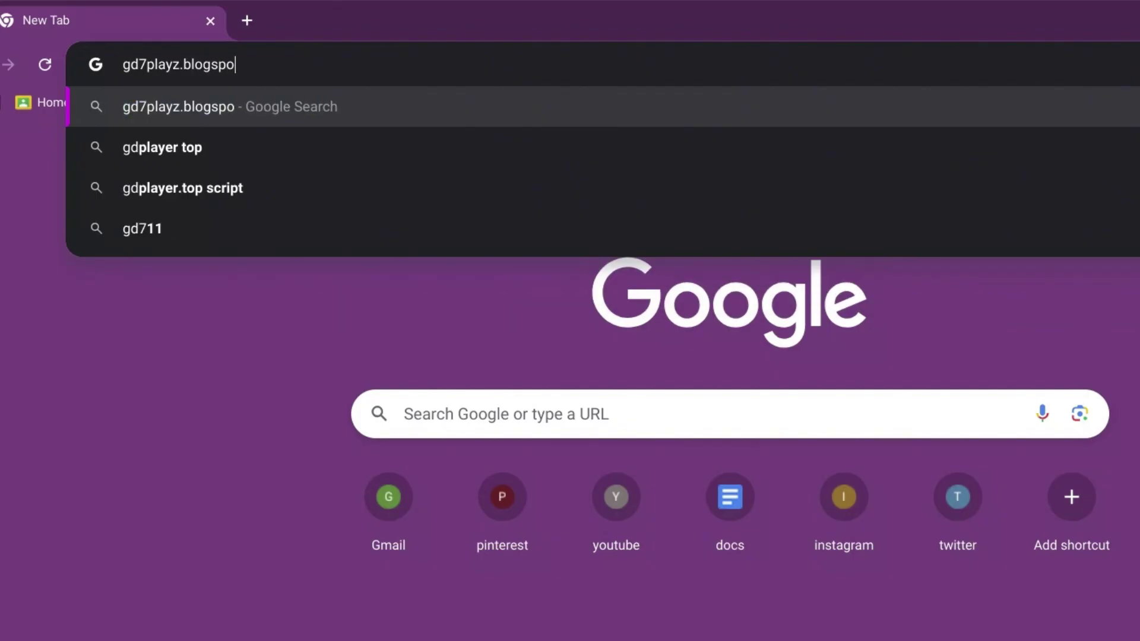
{"action": "type", "text": "t.com"}
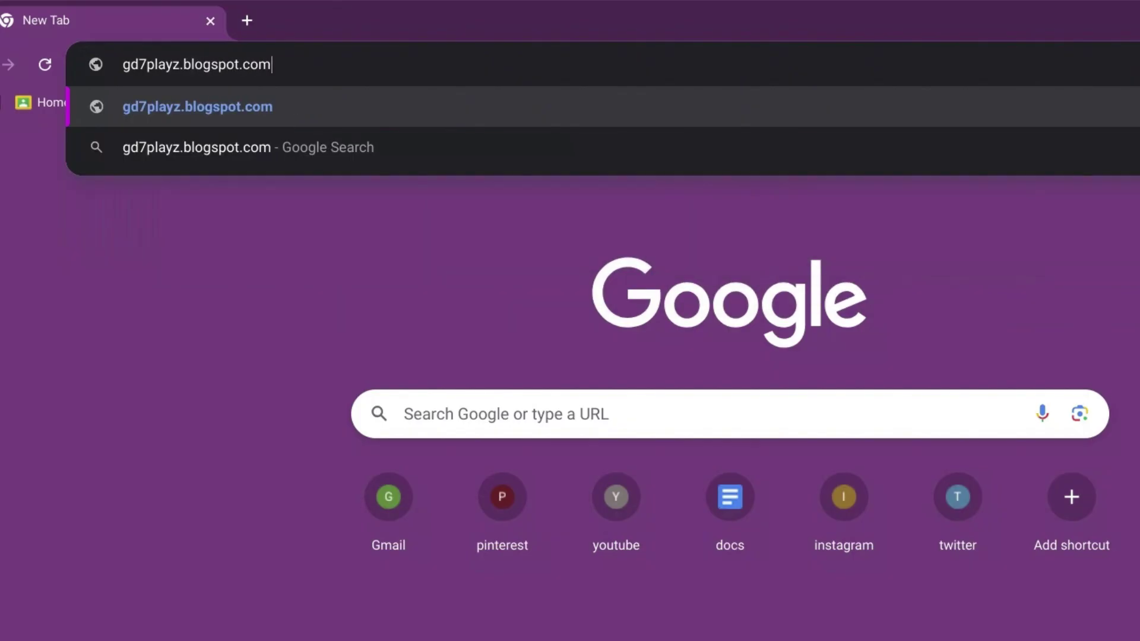
{"action": "type", "text": "/202"}
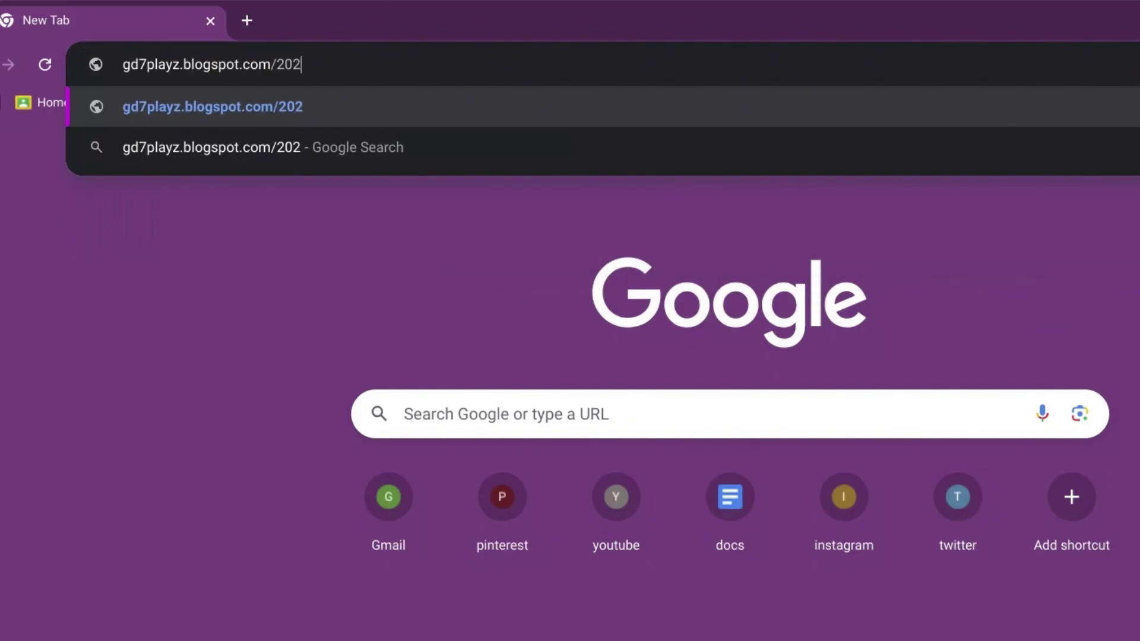
{"action": "type", "text": "5/0"}
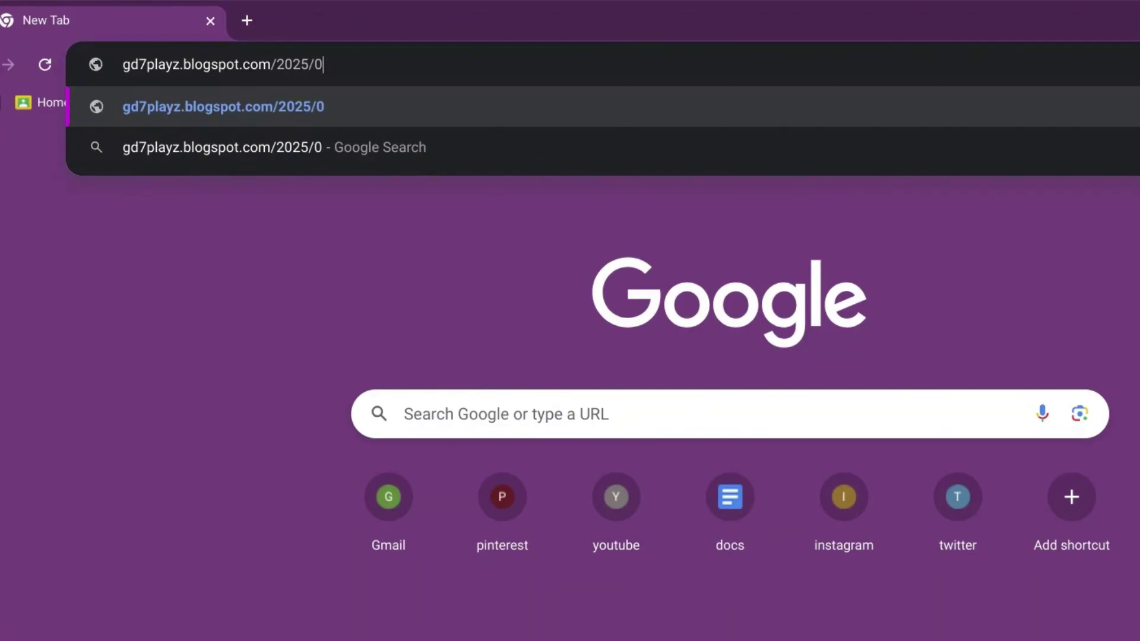
{"action": "type", "text": "3/gg"}
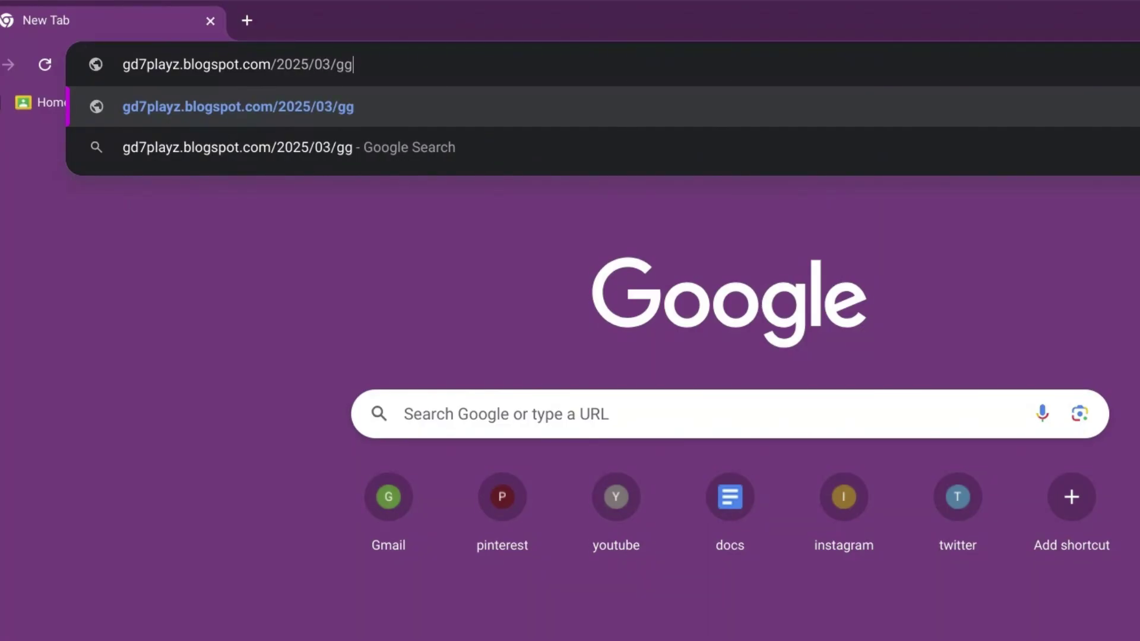
{"action": "type", "text": ".html"}
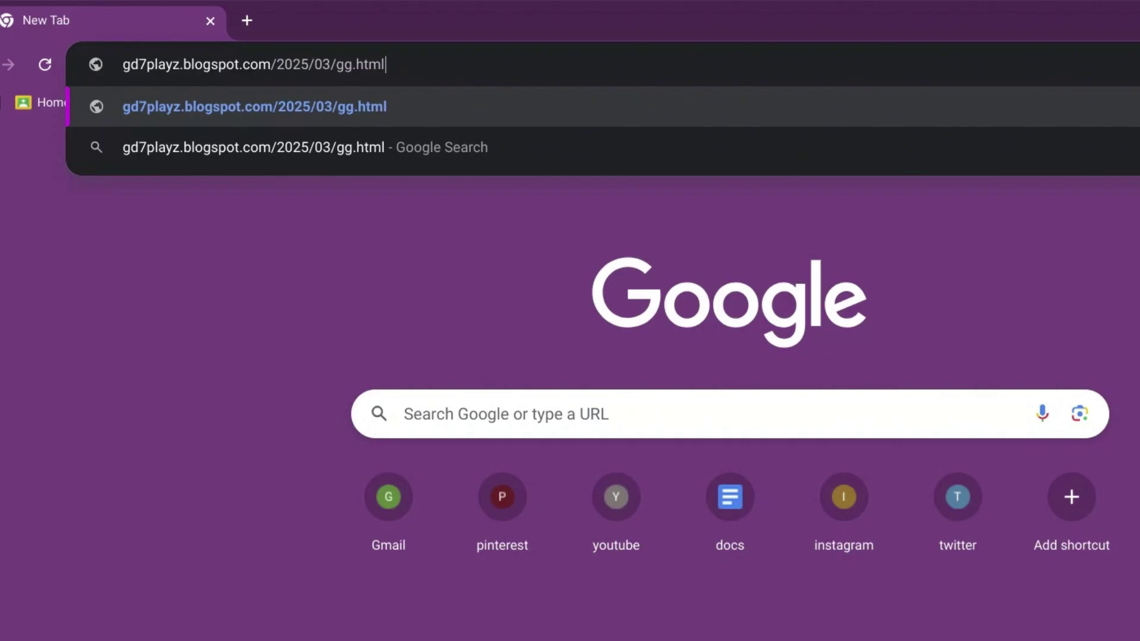
{"action": "key", "text": "Return"}
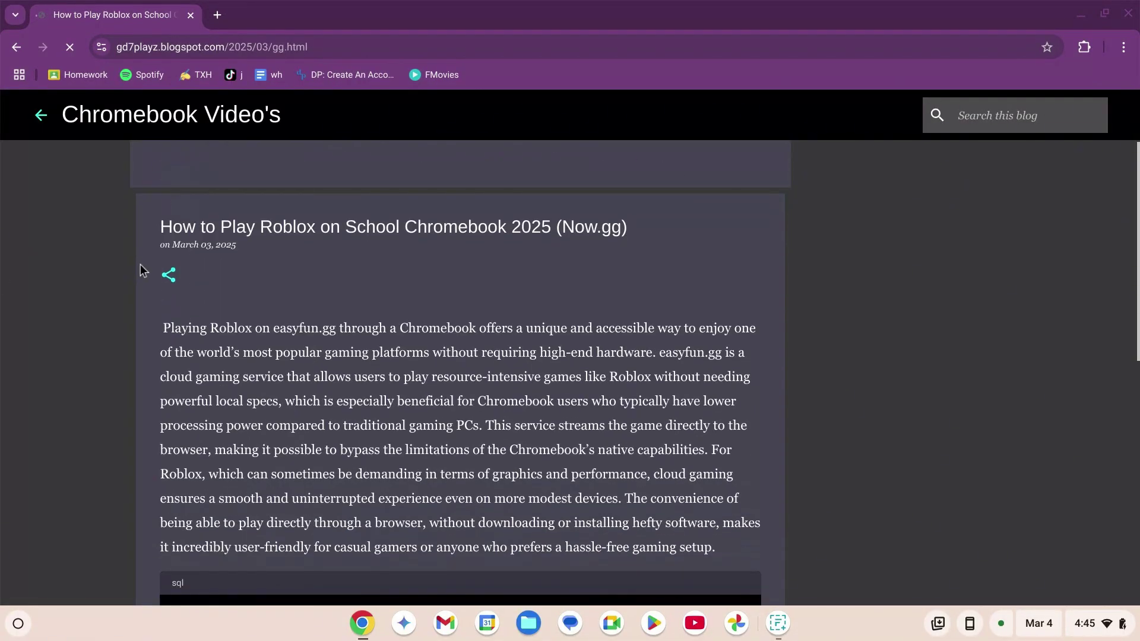
- Copy the Now.gg address from the blog post and load it in a new tab
{"action": "scroll", "coordinate": [140, 265], "scroll_direction": "down", "scroll_amount": 3}
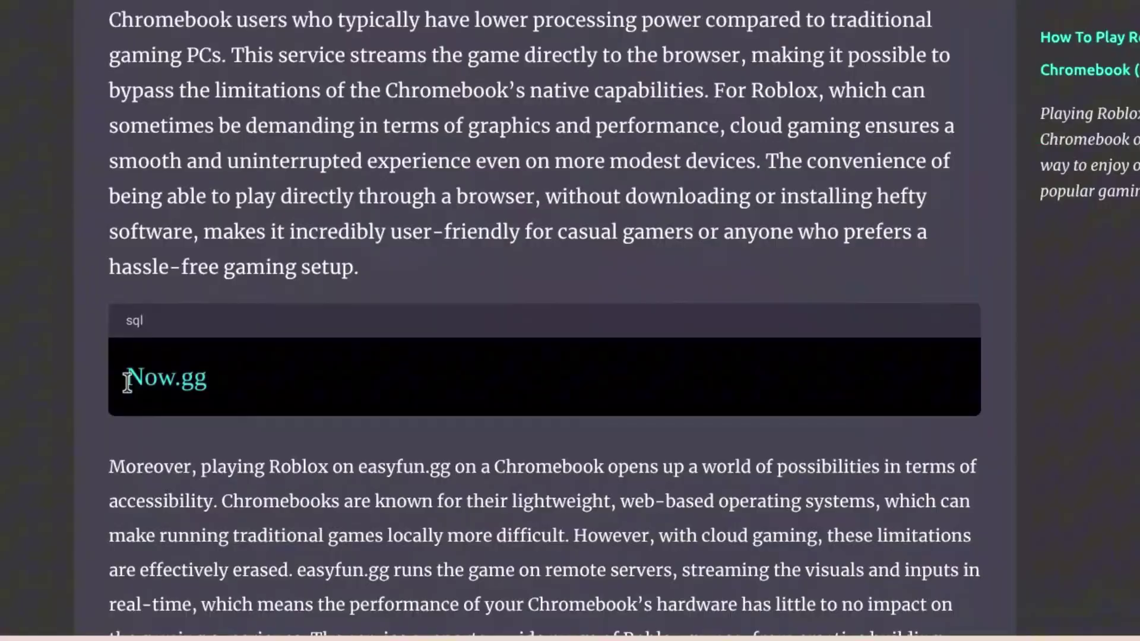
{"action": "left_click_drag", "start_coordinate": [119, 368], "coordinate": [247, 368]}
{"action": "key", "text": "ctrl+c"}
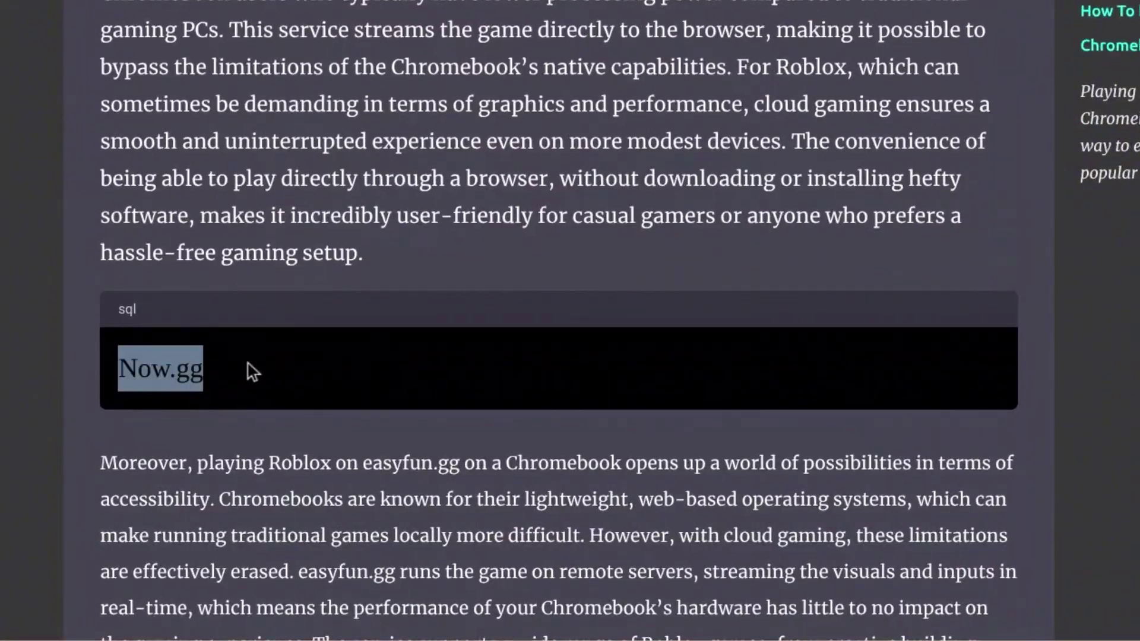
{"action": "left_click", "coordinate": [223, 17]}
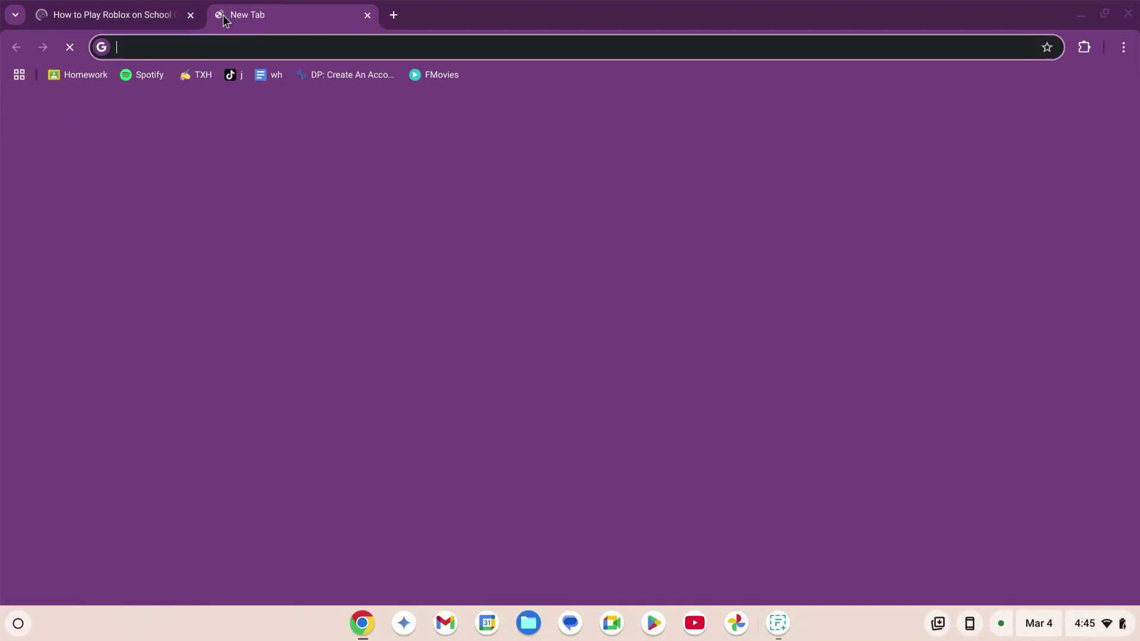
{"action": "key", "text": "ctrl+v"}
{"action": "key", "text": "Return"}
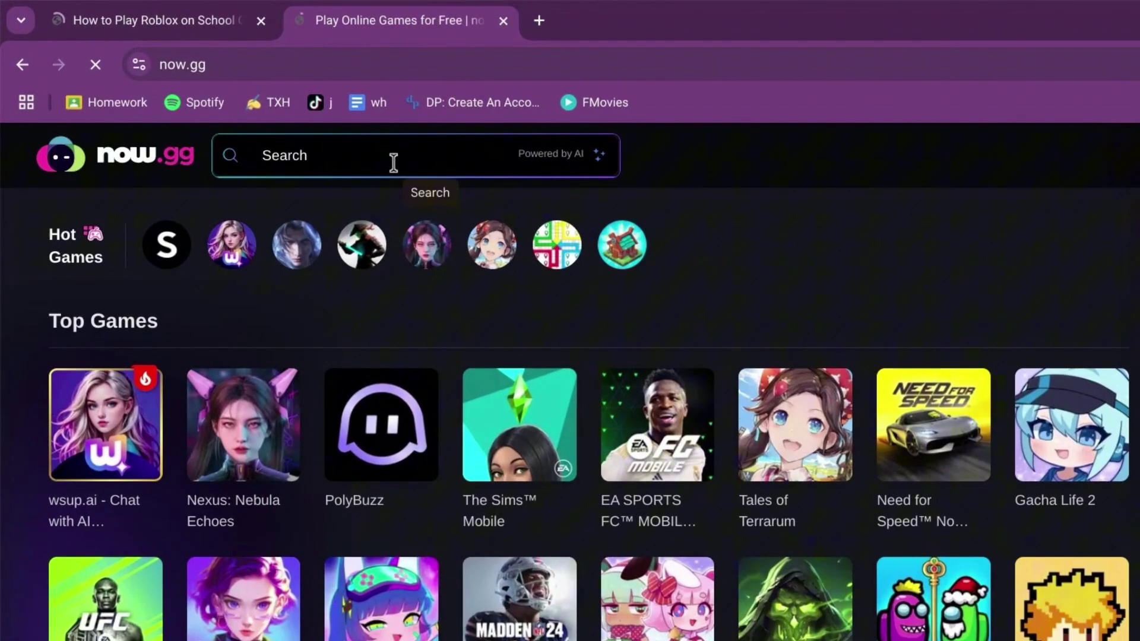
- Search now.gg for 'roblox' and open the Roblox suggestion
{"action": "left_click", "coordinate": [370, 154]}
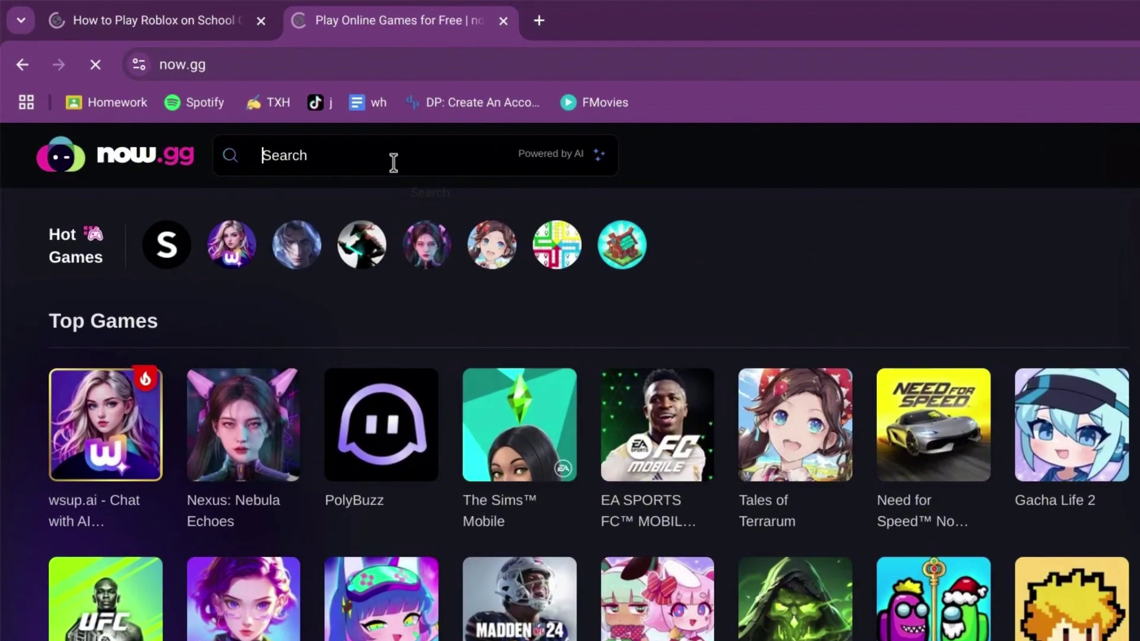
{"action": "type", "text": "roblox"}
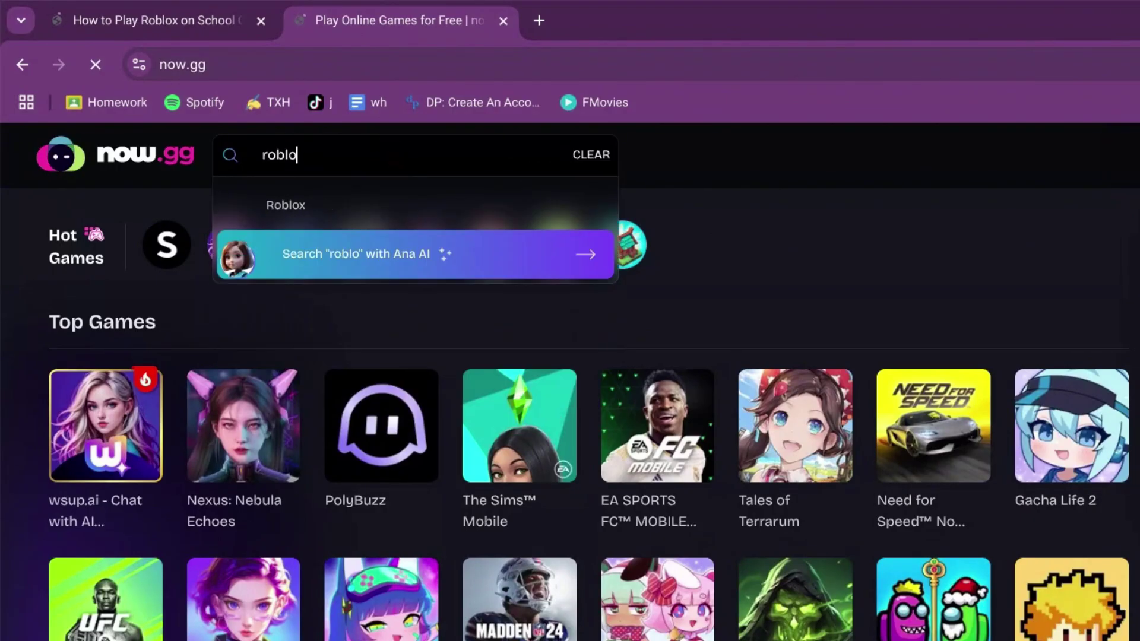
{"action": "left_click", "coordinate": [390, 209]}
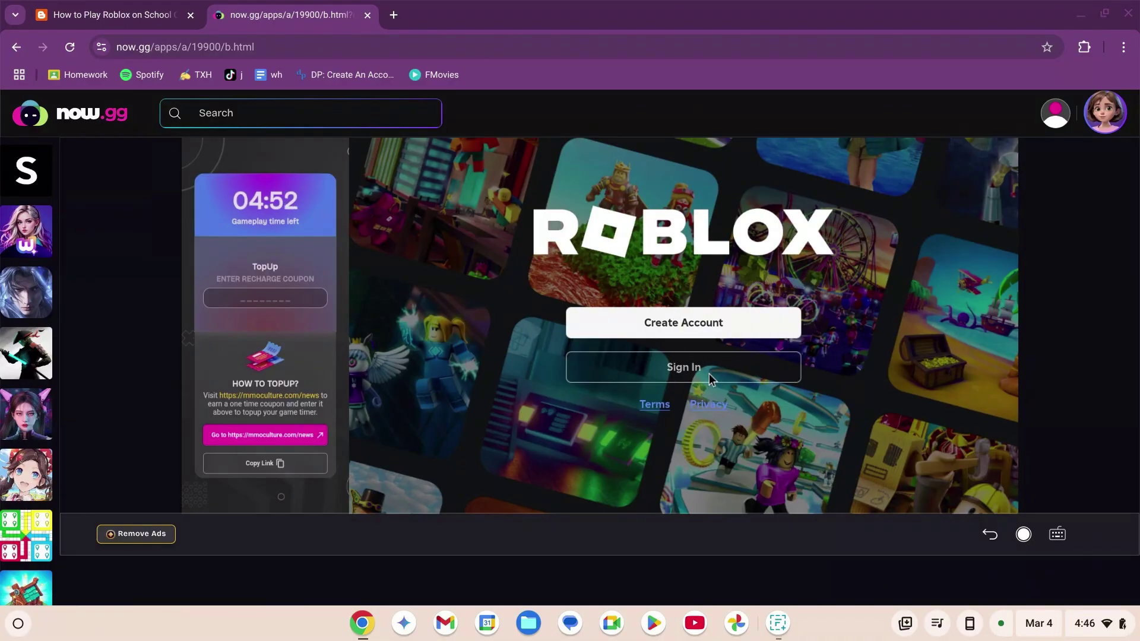
- Open Roblox's Sign In form and start entering the account username
{"action": "left_click", "coordinate": [705, 375]}
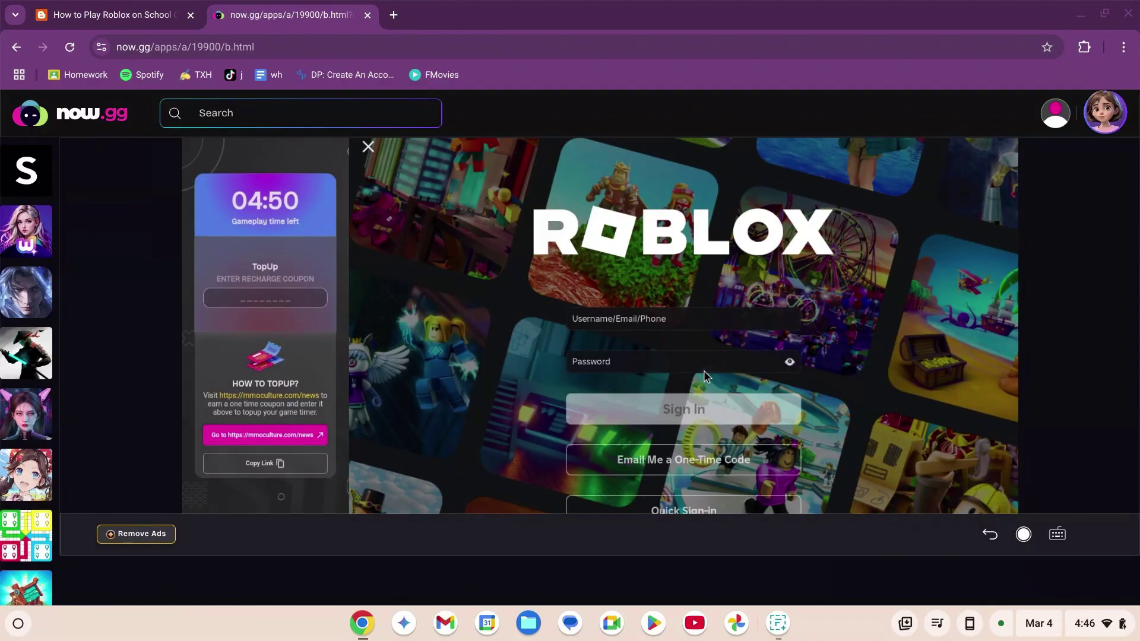
{"action": "left_click", "coordinate": [660, 322]}
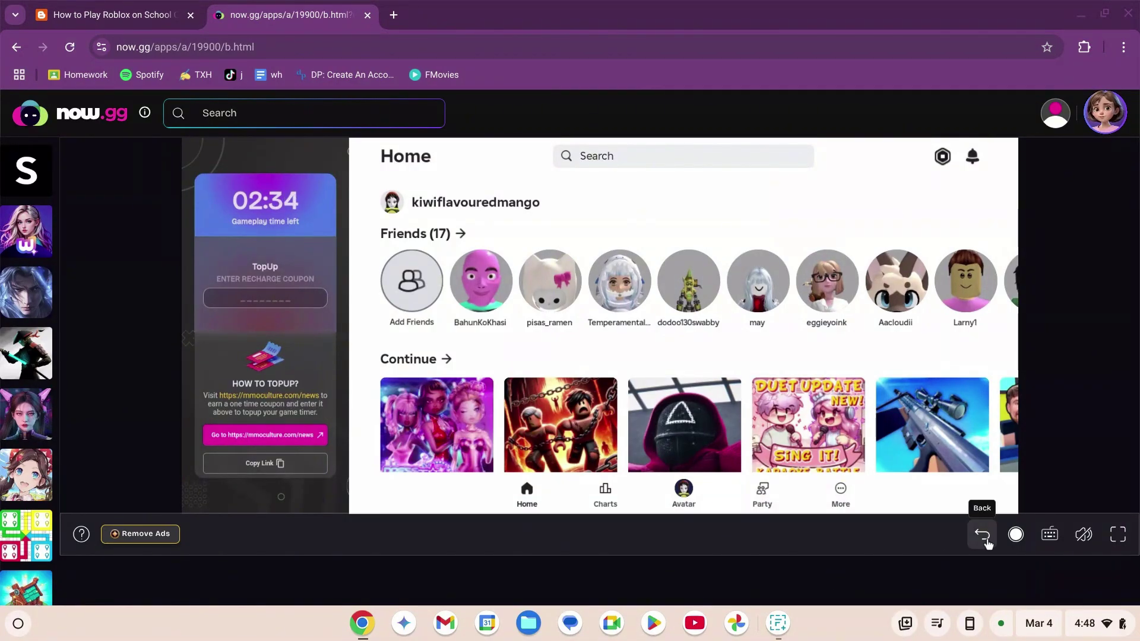
- Decline the session-recording tab share and raise mouse sensitivity to the maximum
{"action": "left_click", "coordinate": [1014, 535]}
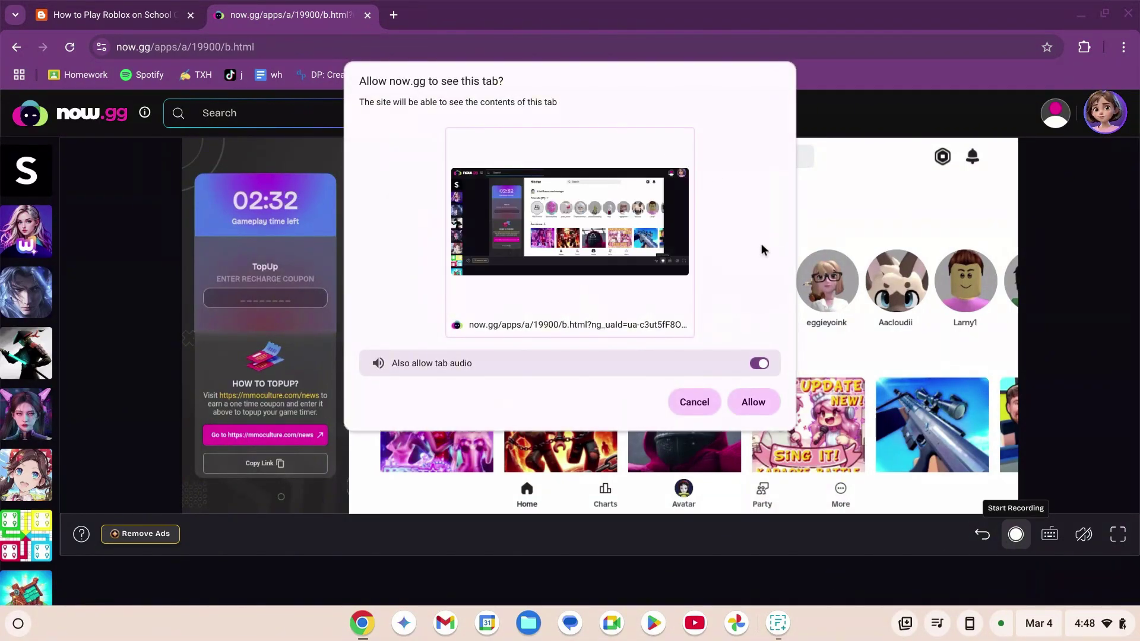
{"action": "left_click", "coordinate": [689, 409]}
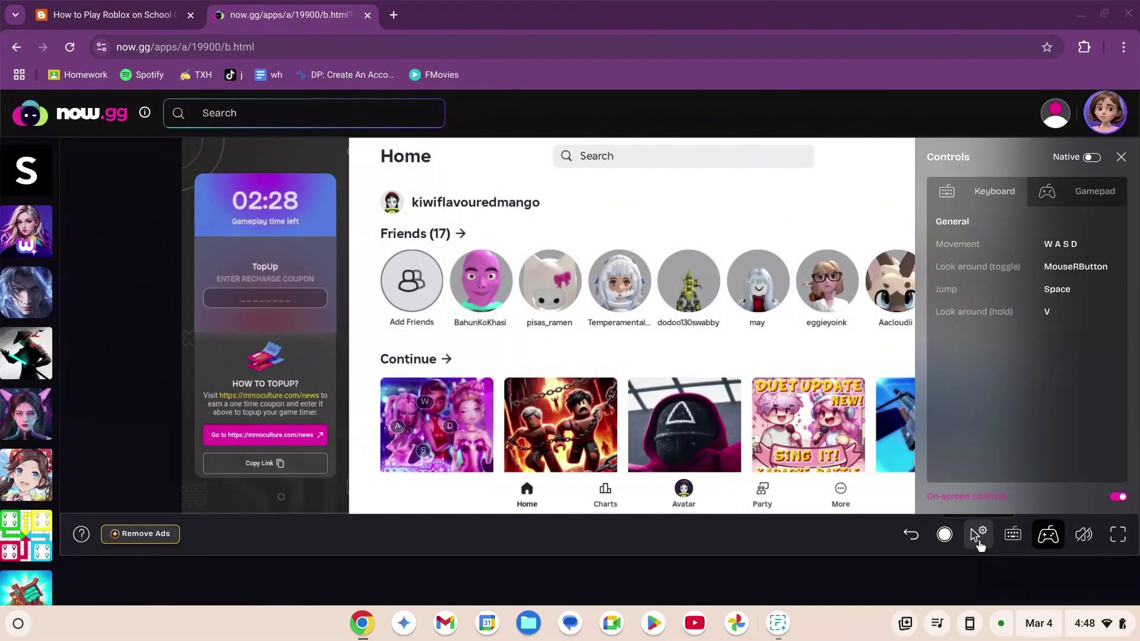
{"action": "left_click", "coordinate": [978, 537]}
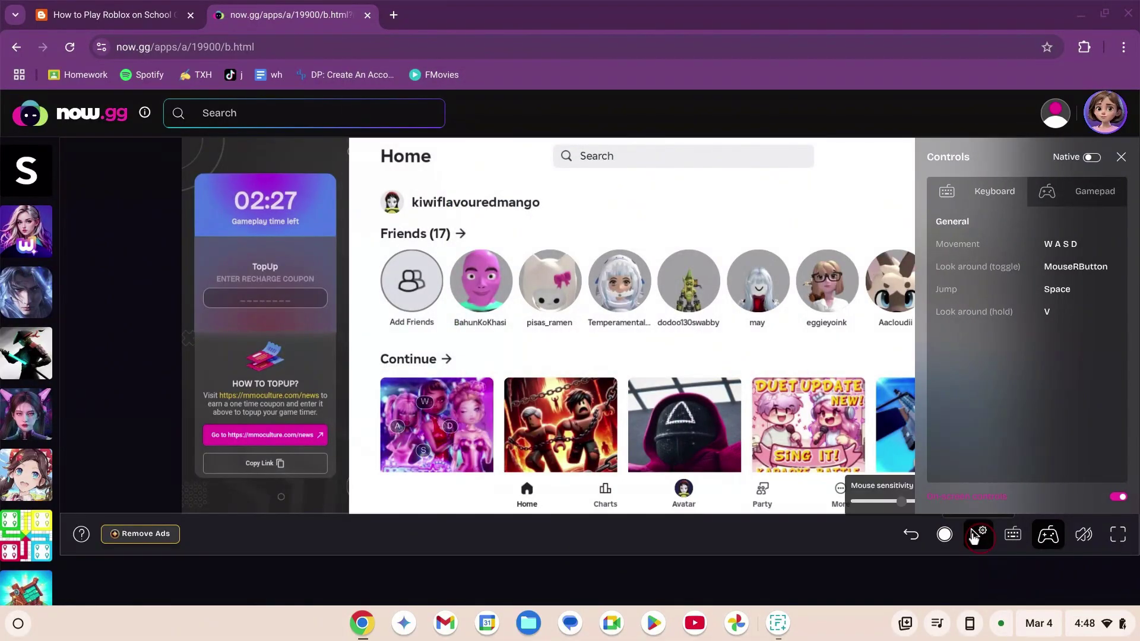
{"action": "left_click", "coordinate": [1121, 158]}
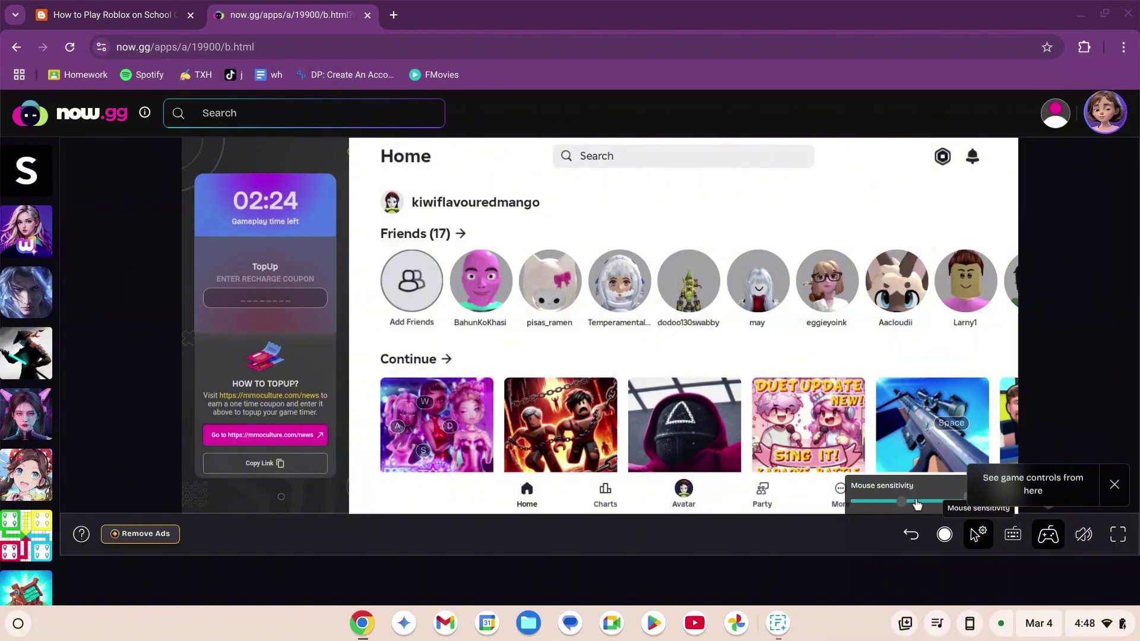
{"action": "left_click_drag", "start_coordinate": [917, 503], "coordinate": [971, 529]}
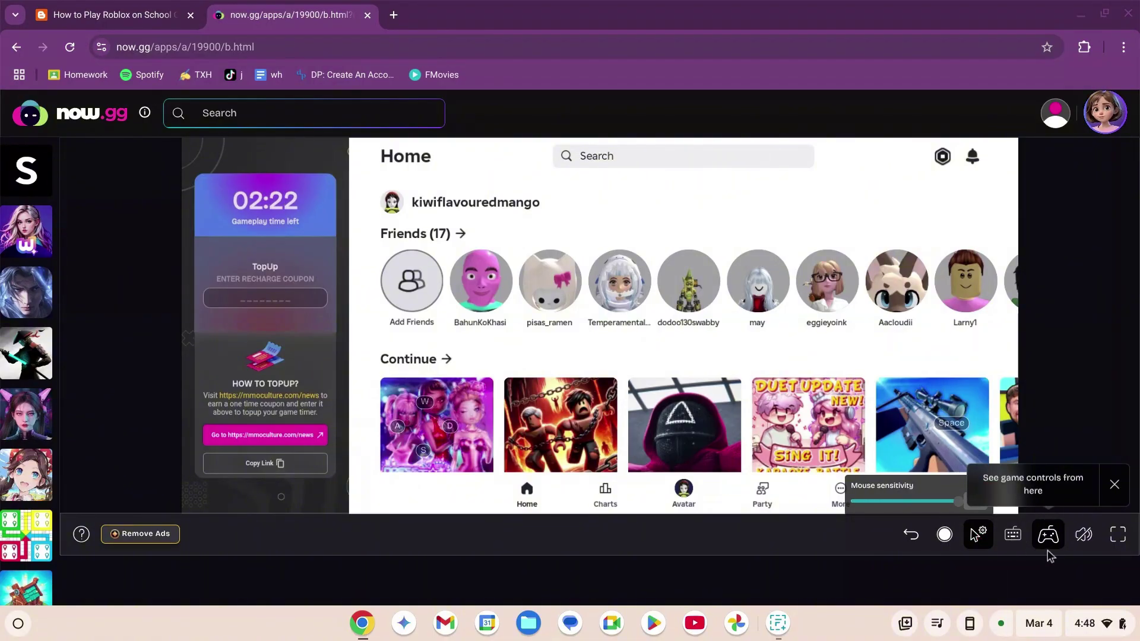
- View the control mappings and volume slider, then toggle the on-screen keyboard on and off
{"action": "left_click", "coordinate": [1047, 535]}
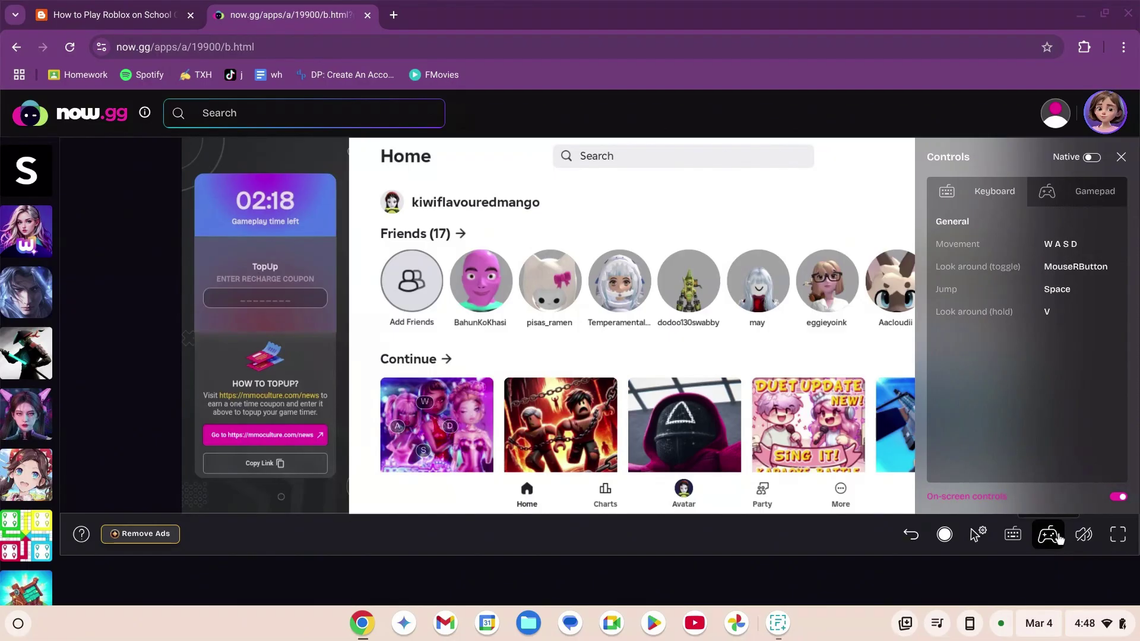
{"action": "left_click", "coordinate": [1084, 535]}
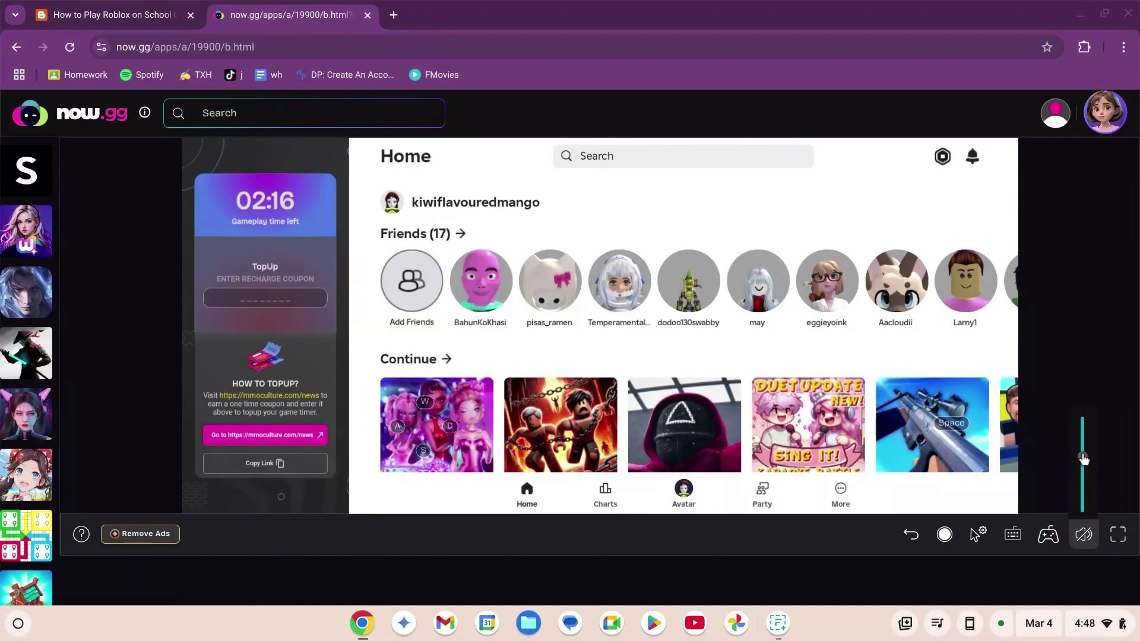
{"action": "left_click", "coordinate": [1063, 513]}
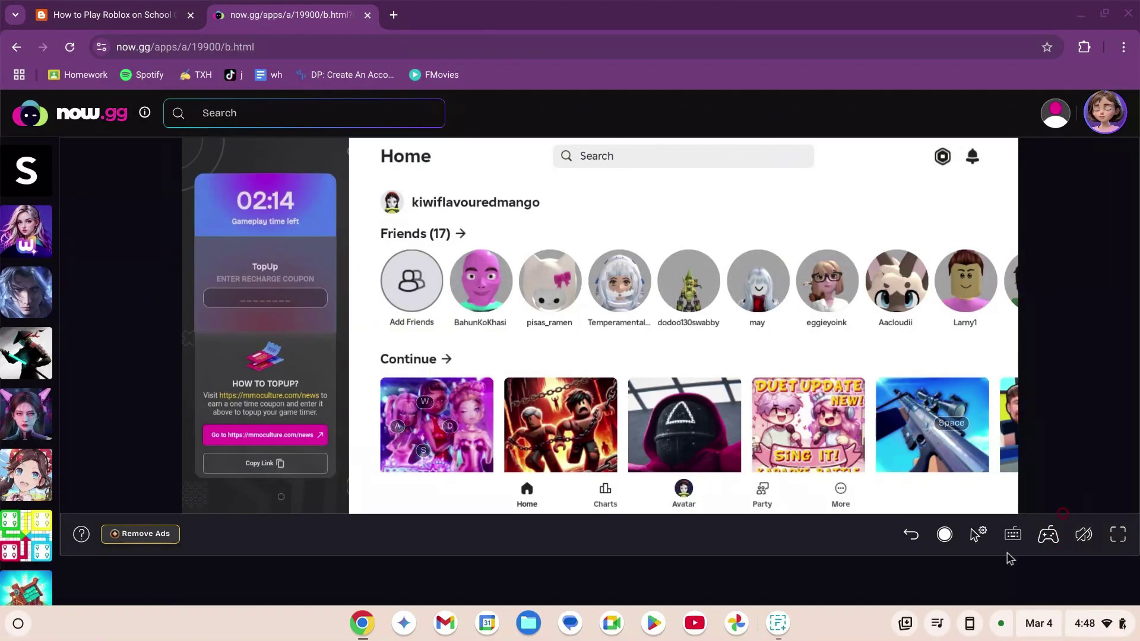
{"action": "left_click", "coordinate": [1012, 534]}
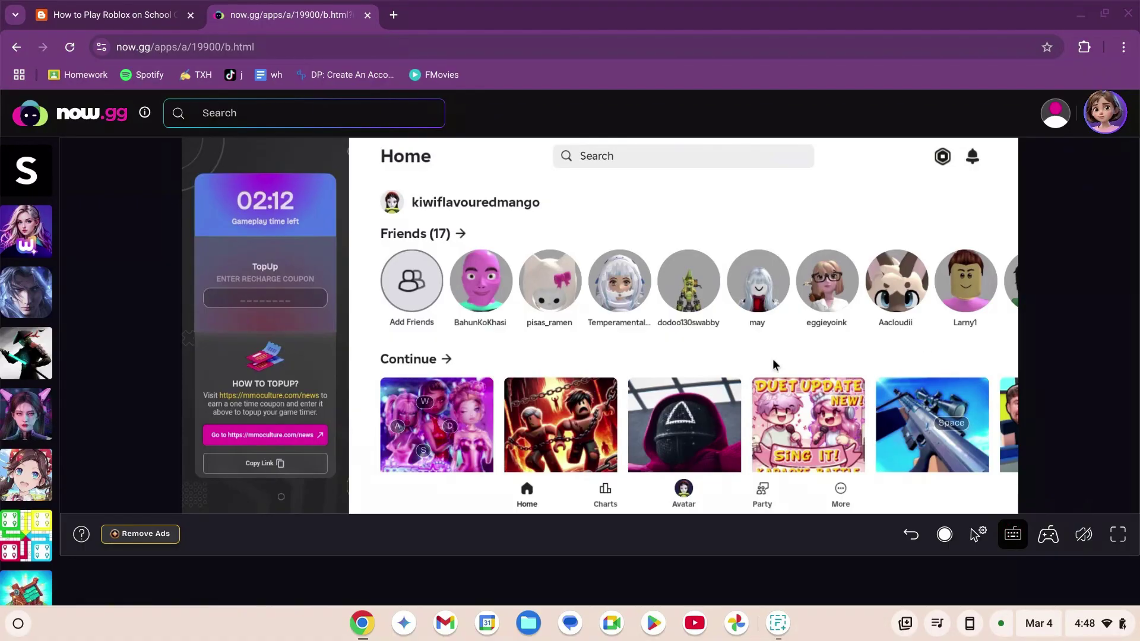
{"action": "left_click", "coordinate": [1013, 534]}
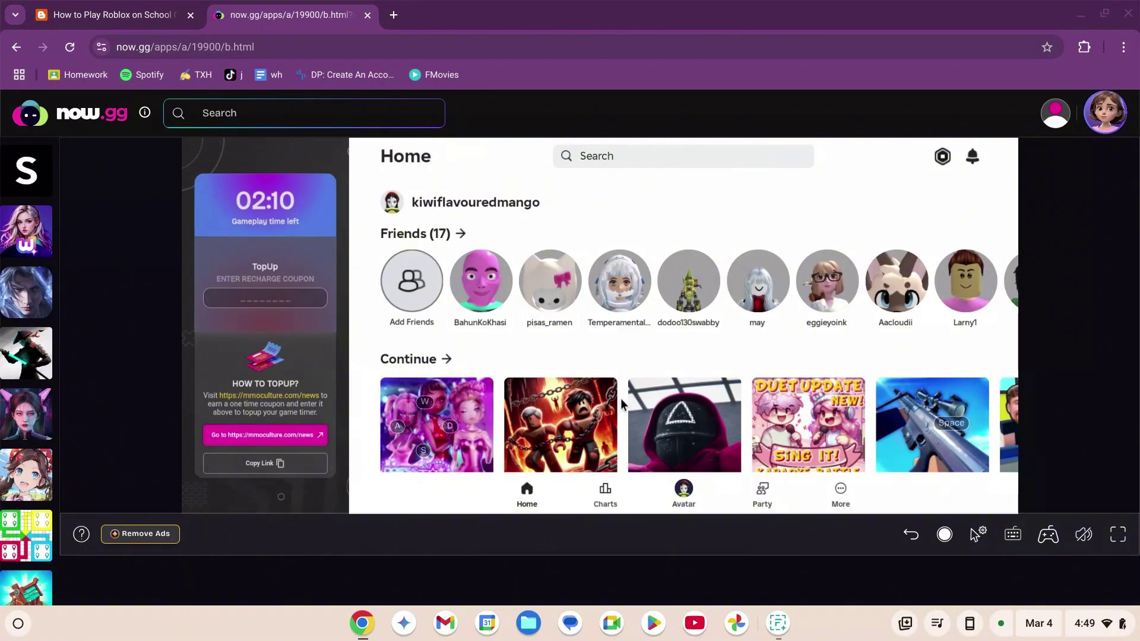
- Play Dress To Impress briefly, walking the avatar forward with W, then close the now.gg tab
{"action": "left_click", "coordinate": [463, 398]}
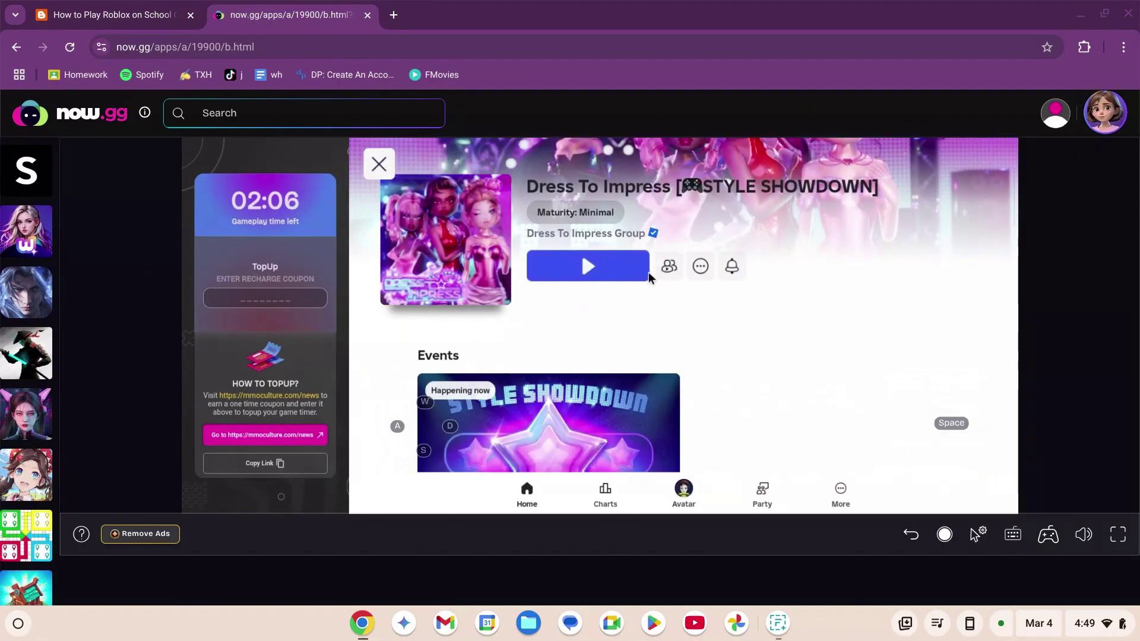
{"action": "left_click", "coordinate": [613, 265]}
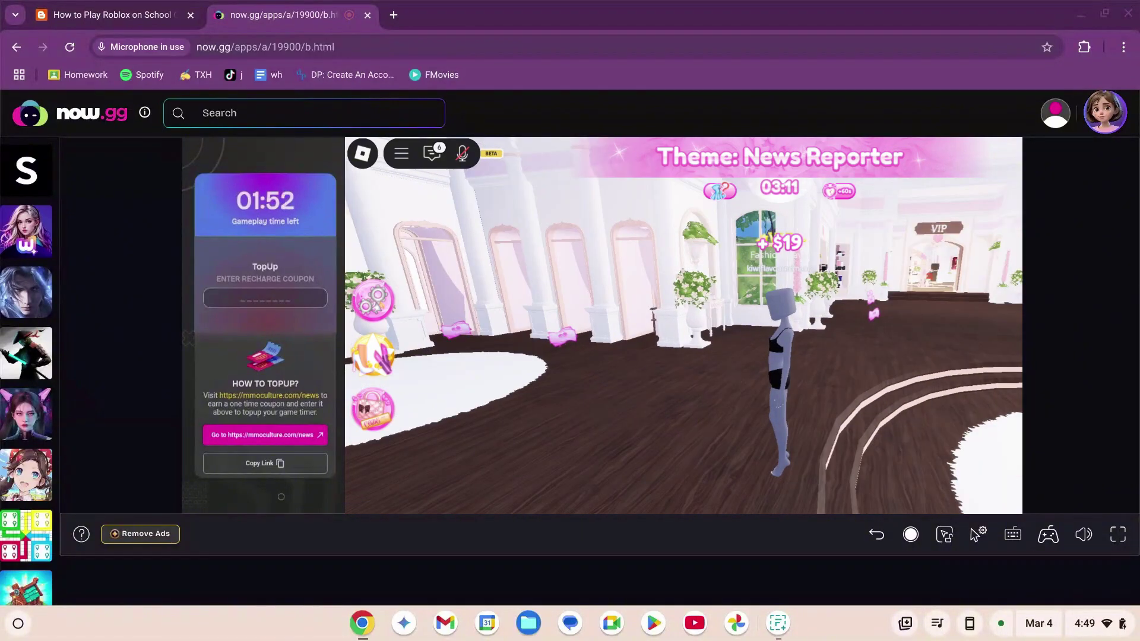
{"action": "key", "text": "w"}
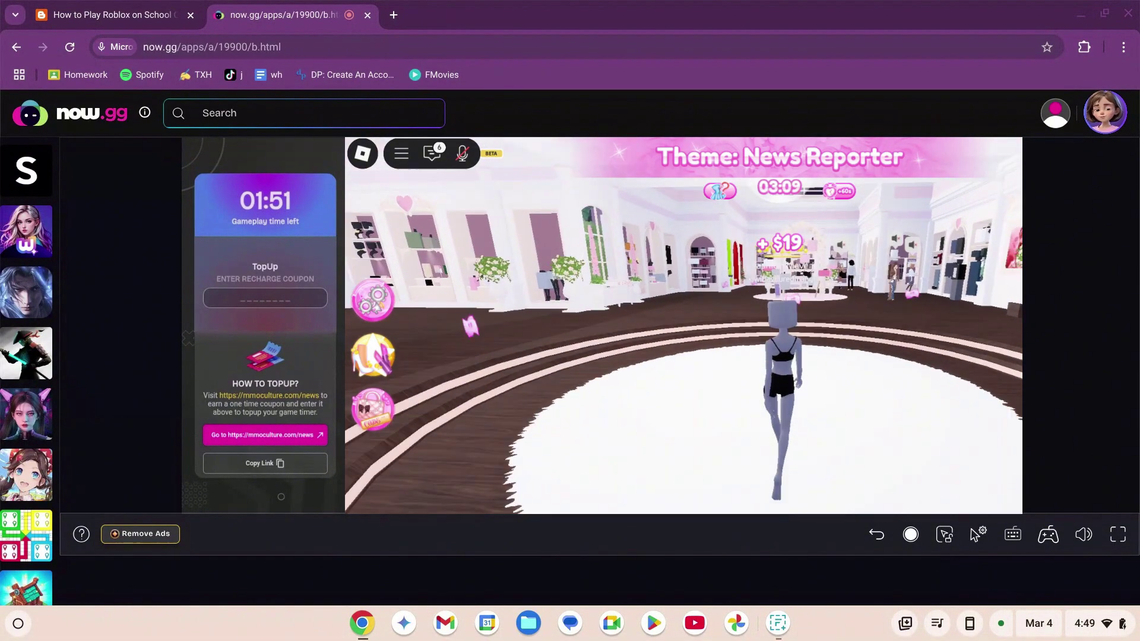
{"action": "key", "text": "w"}
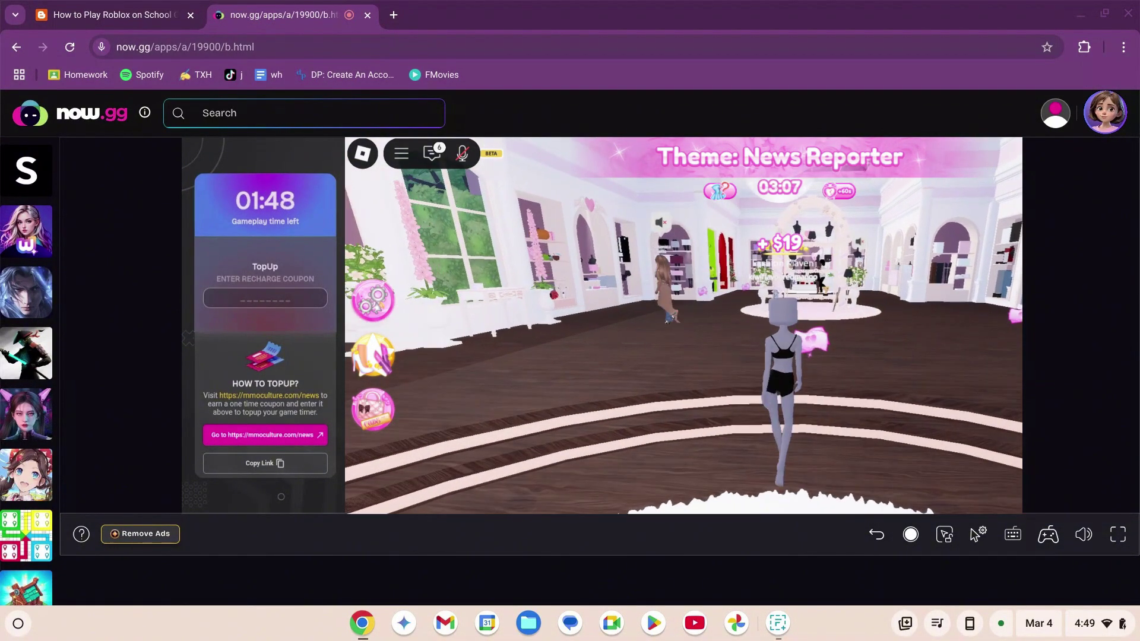
{"action": "left_click", "coordinate": [367, 15]}
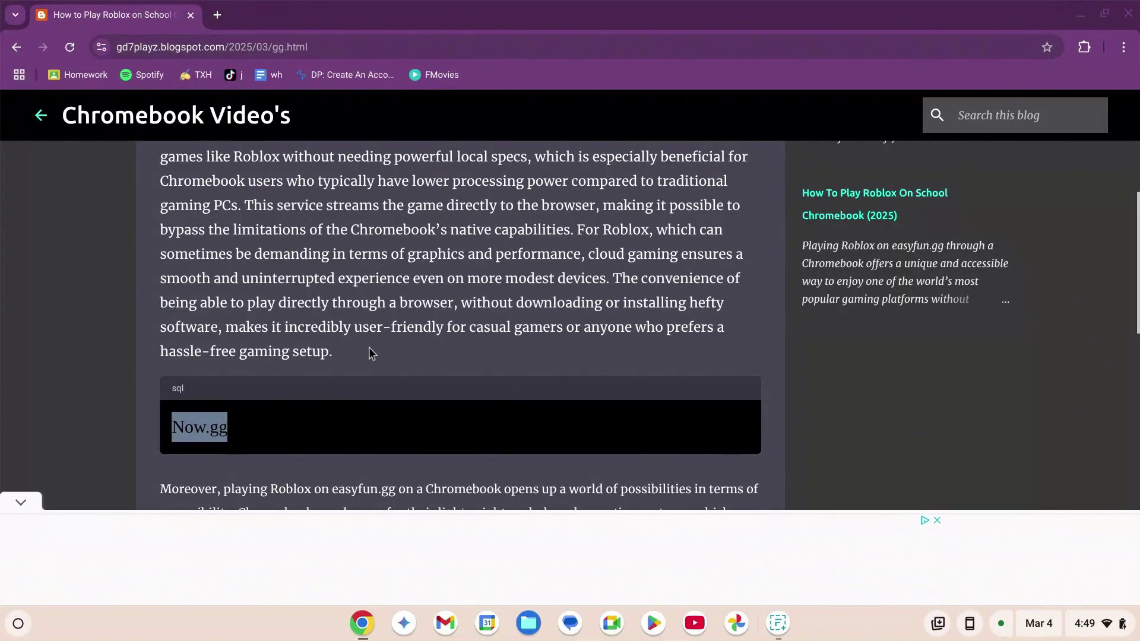
- Clear the Now.gg highlight in the blog post's code box
{"action": "left_click", "coordinate": [245, 381]}
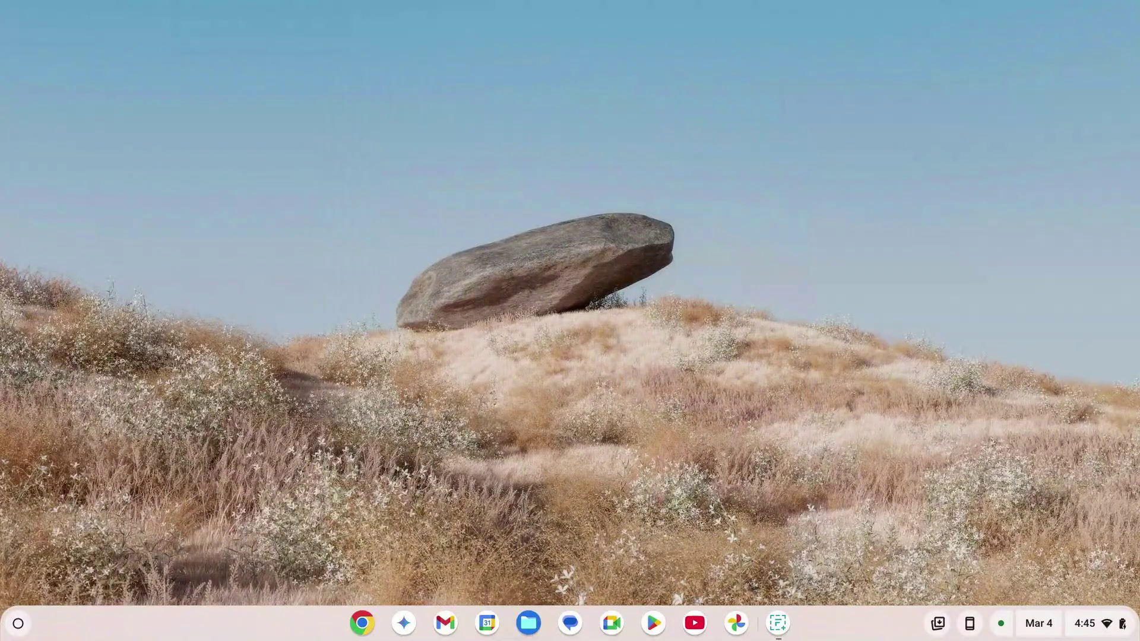
- Reach the Chrome Web Store through a Google search for 'google webstore'
{"action": "left_click", "coordinate": [362, 623]}
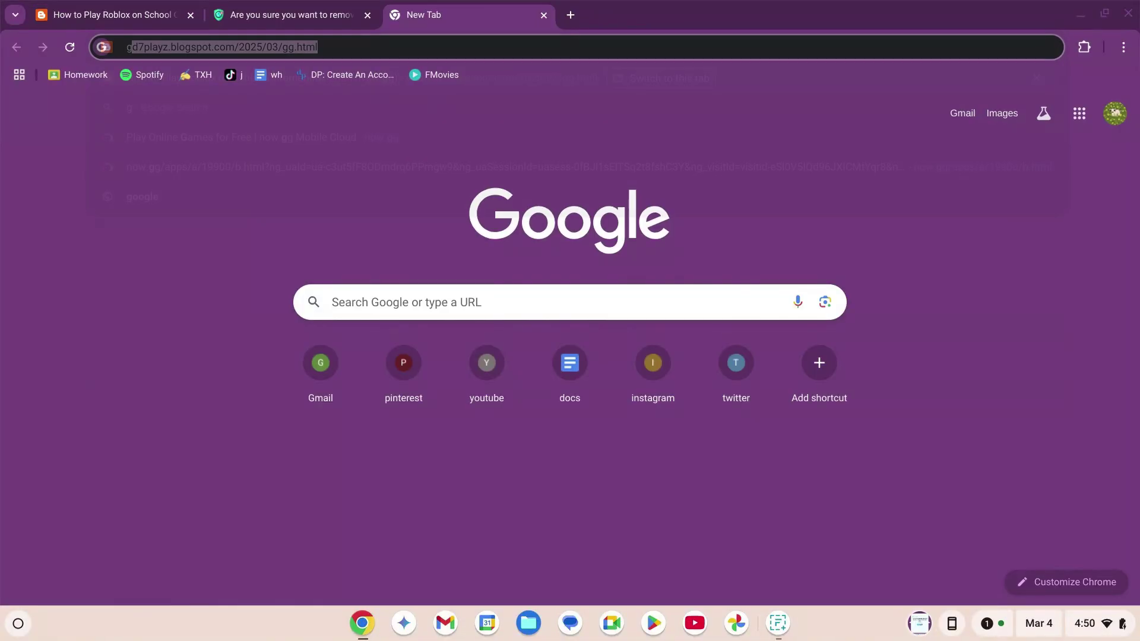
{"action": "type", "text": "google"}
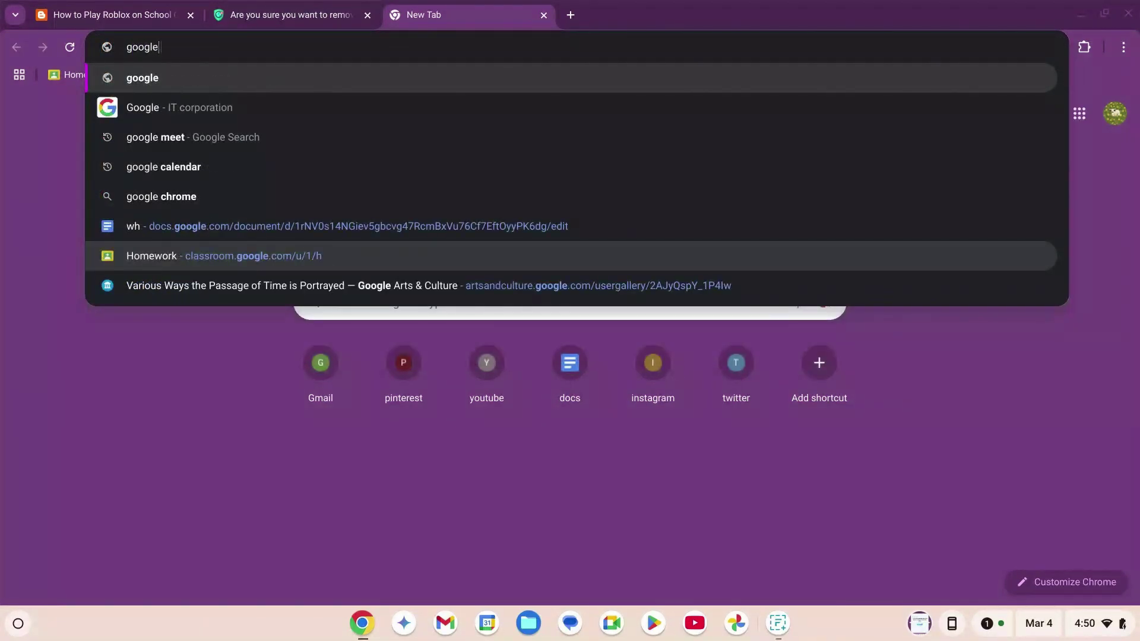
{"action": "type", "text": " webstore"}
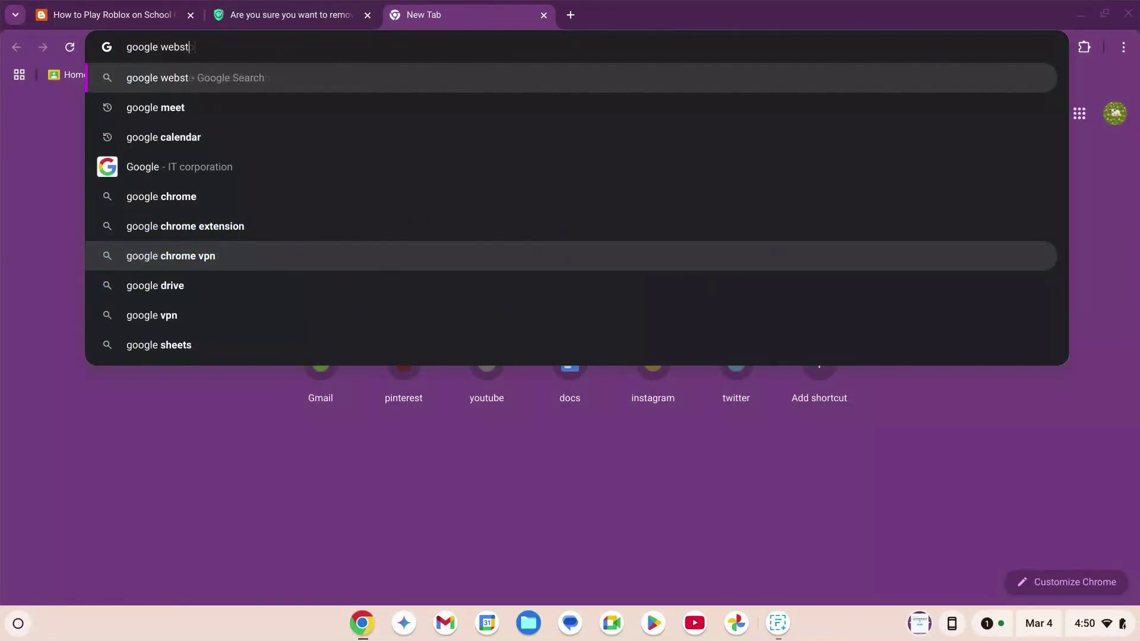
{"action": "key", "text": "Return"}
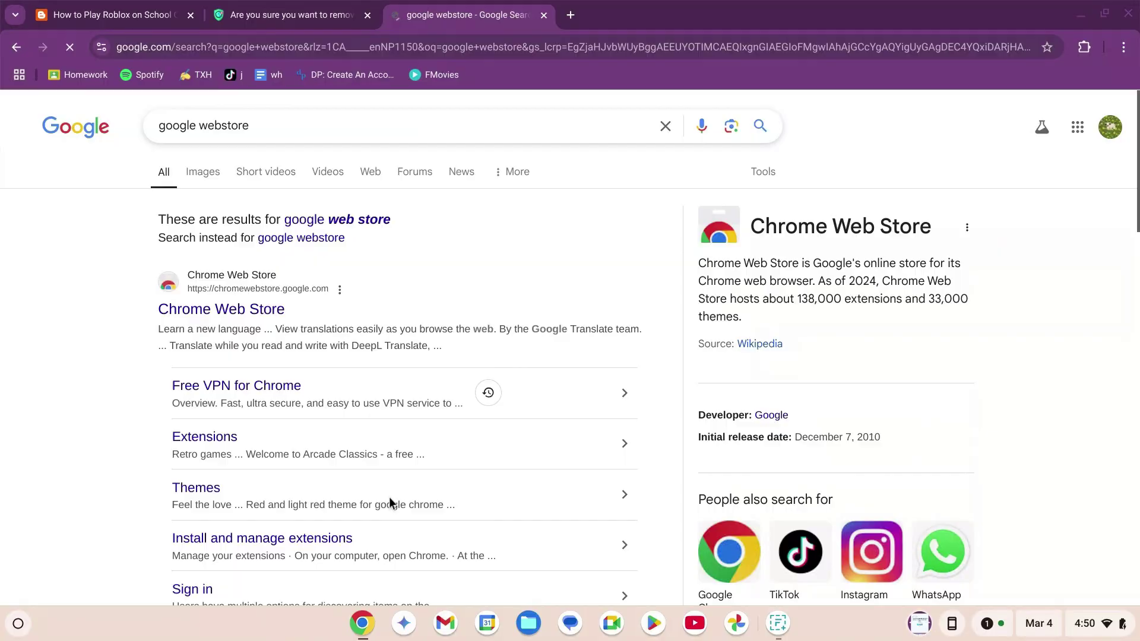
{"action": "left_click", "coordinate": [227, 318]}
- Search the store for 'veepn' and open the Free VPN for Chrome listing
{"action": "left_click", "coordinate": [603, 113]}
{"action": "type", "text": "ve"}
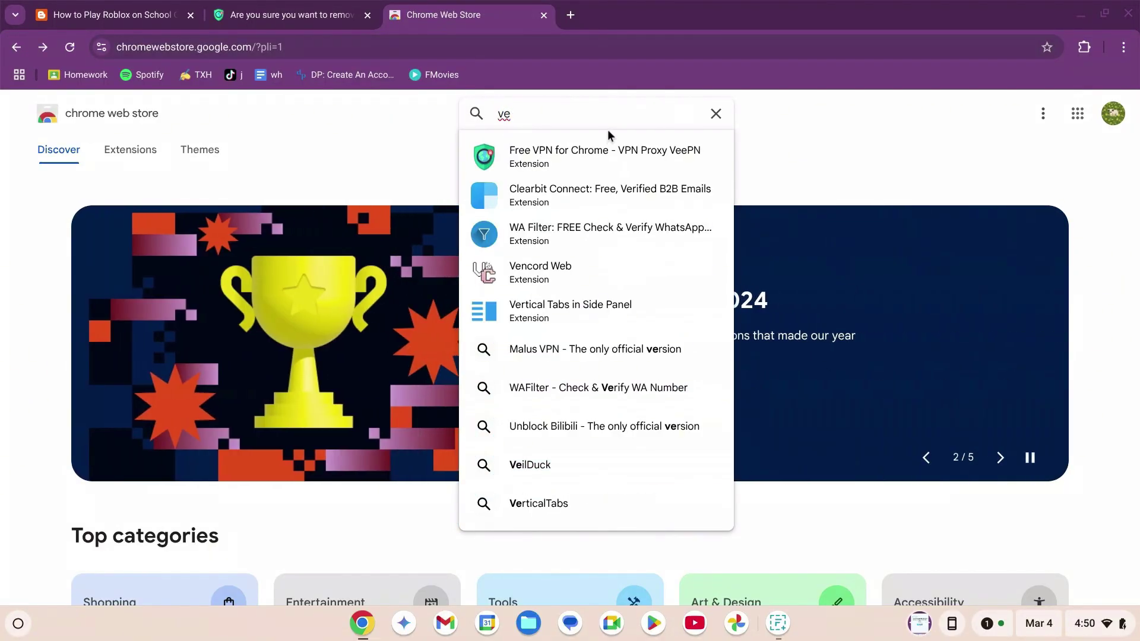
{"action": "type", "text": "epn"}
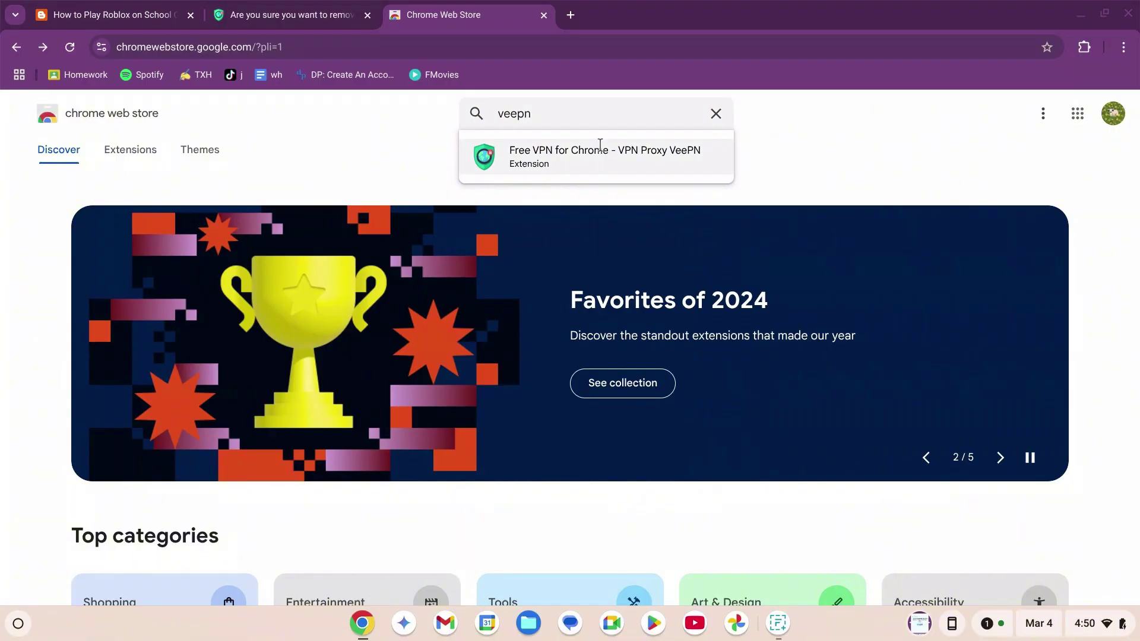
{"action": "left_click", "coordinate": [600, 146]}
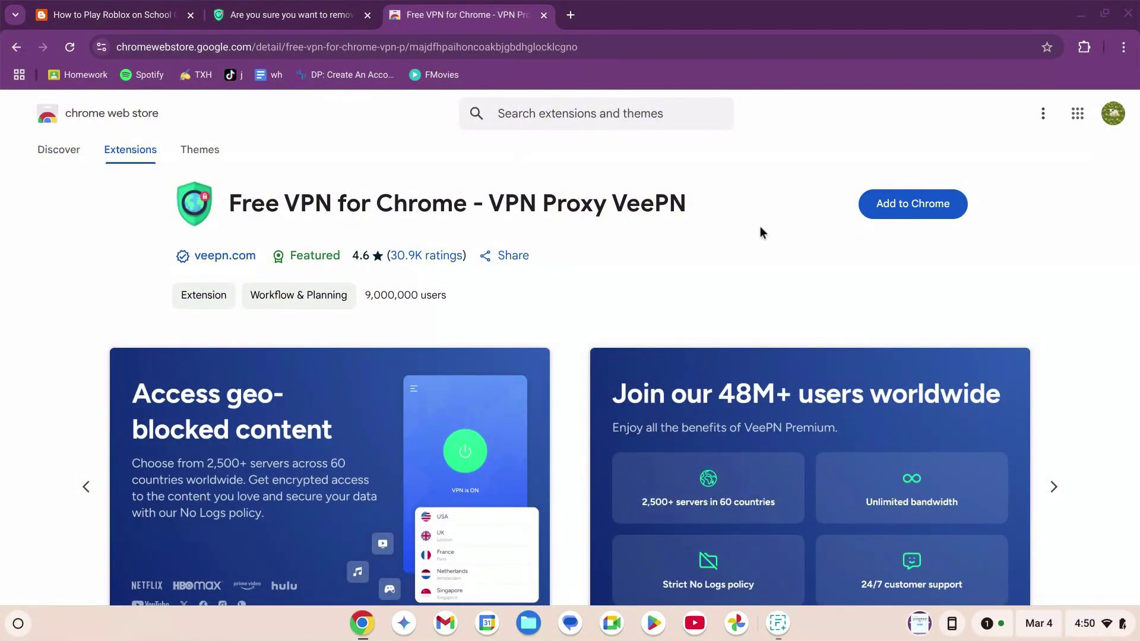
- Add the VeePN extension to Chrome and open it from the Extensions menu
{"action": "left_click", "coordinate": [882, 207]}
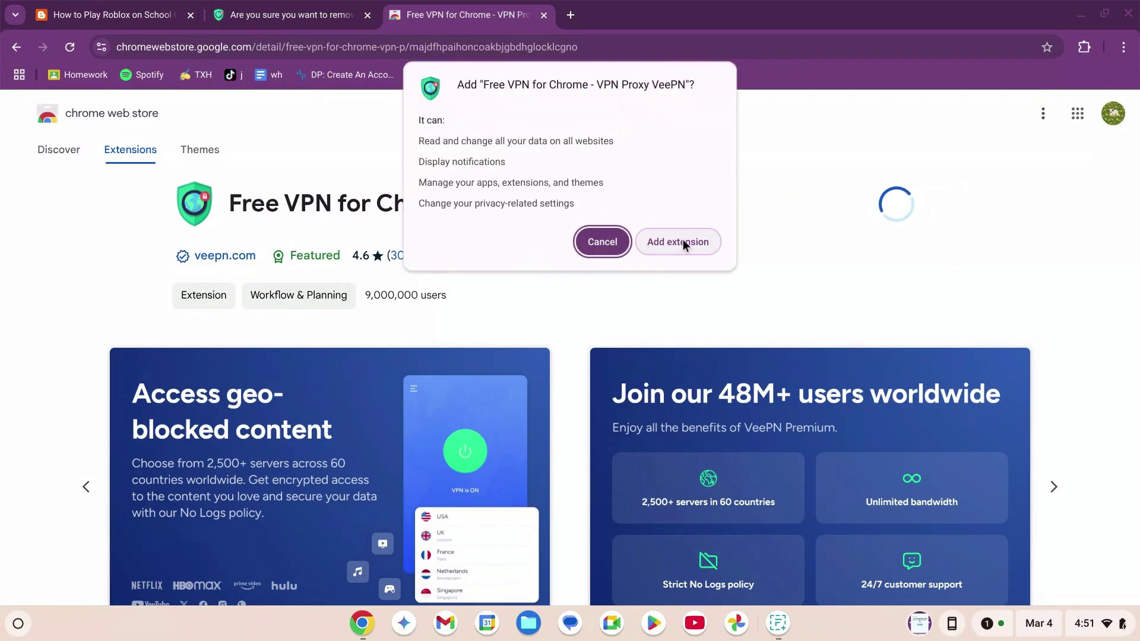
{"action": "left_click", "coordinate": [683, 240]}
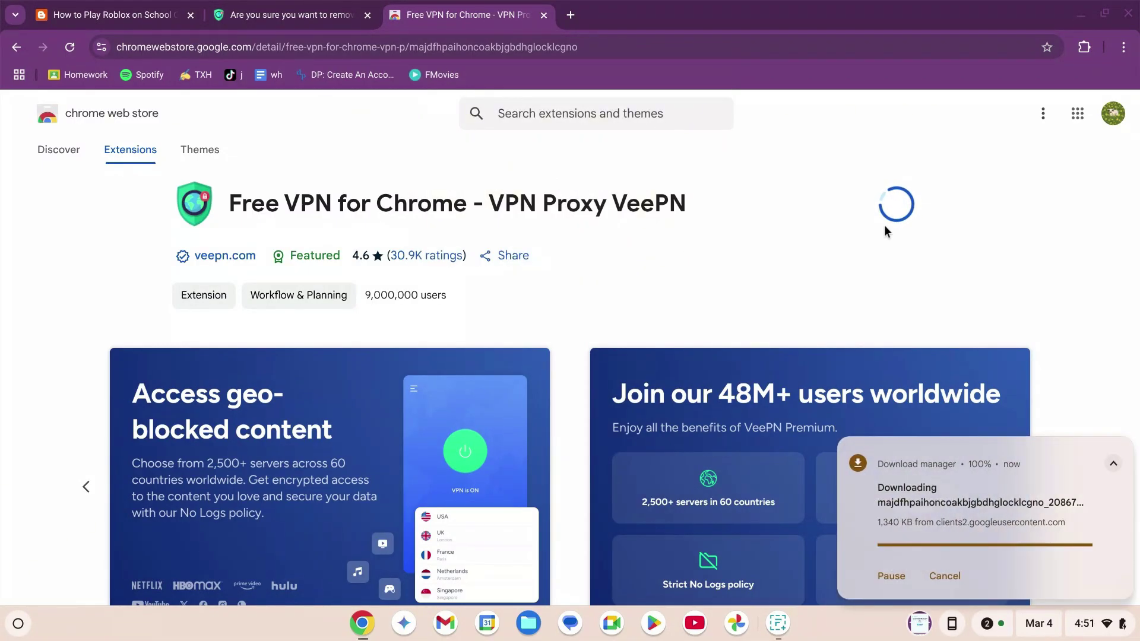
{"action": "left_click", "coordinate": [1085, 48]}
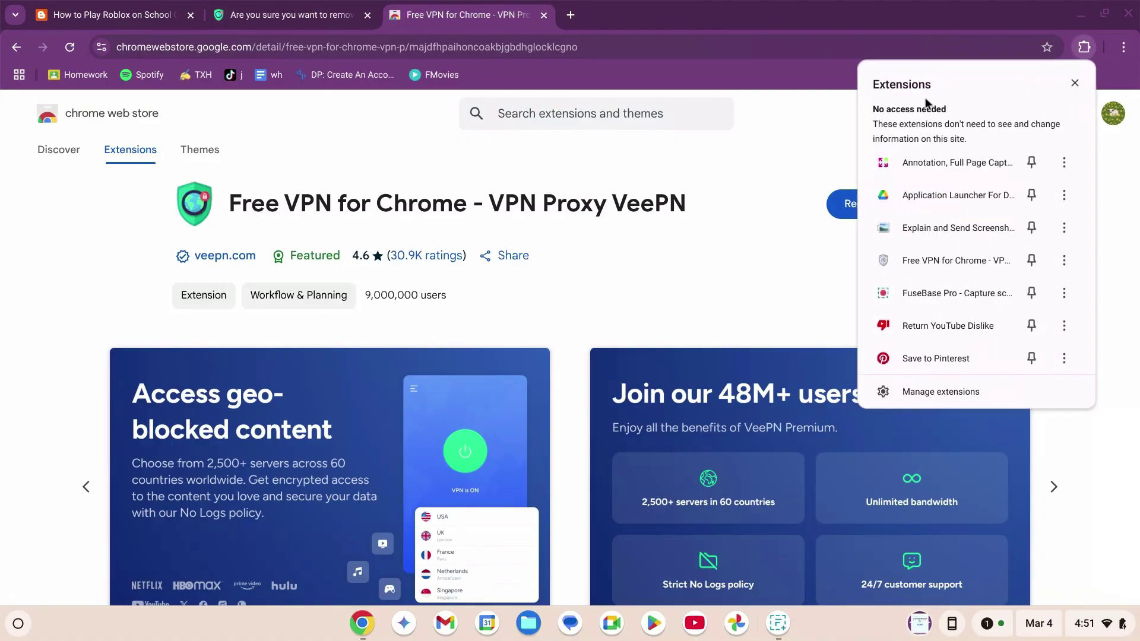
{"action": "left_click", "coordinate": [931, 261]}
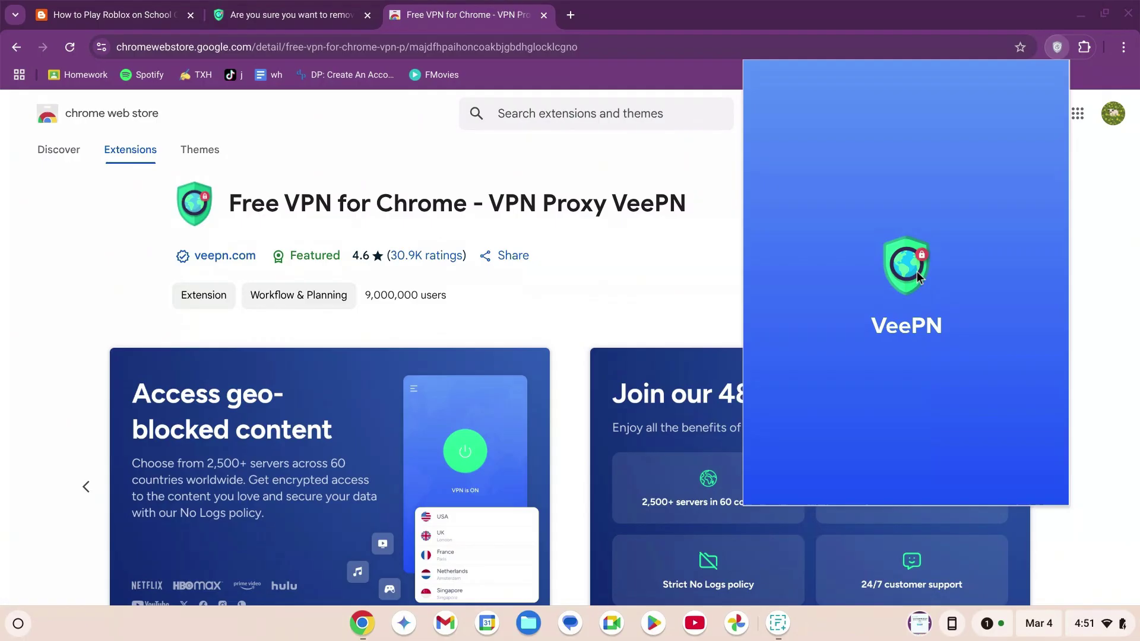
- Skip VeePN's intro and premium offer, choose the USA – Oregon server, and switch the VPN on
{"action": "left_click", "coordinate": [1019, 488]}
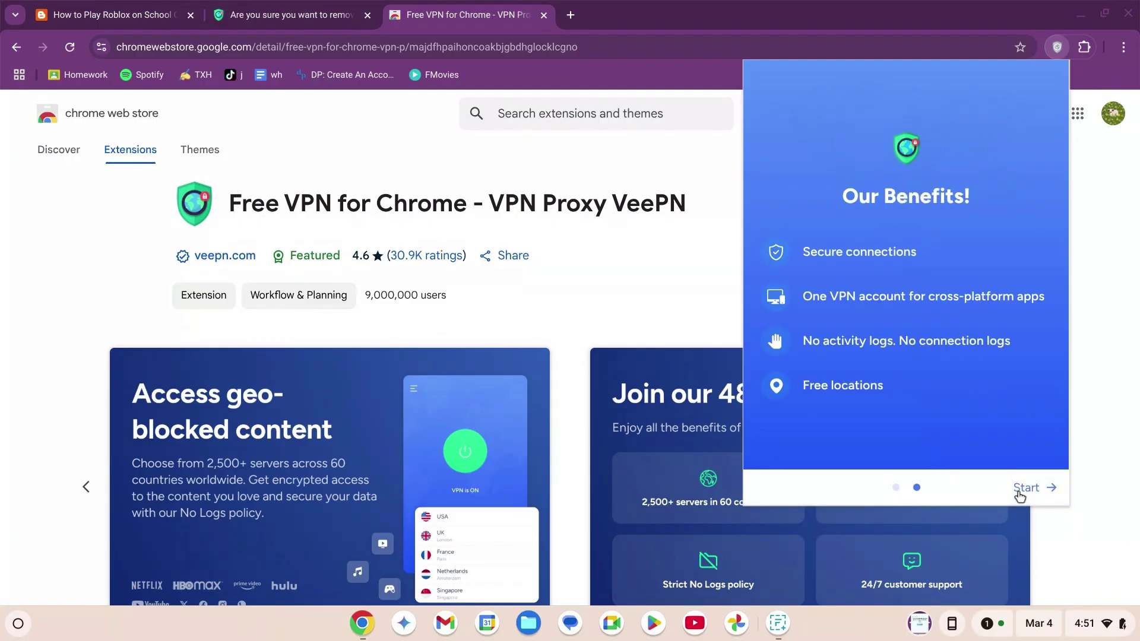
{"action": "left_click", "coordinate": [1020, 490]}
{"action": "left_click", "coordinate": [922, 486]}
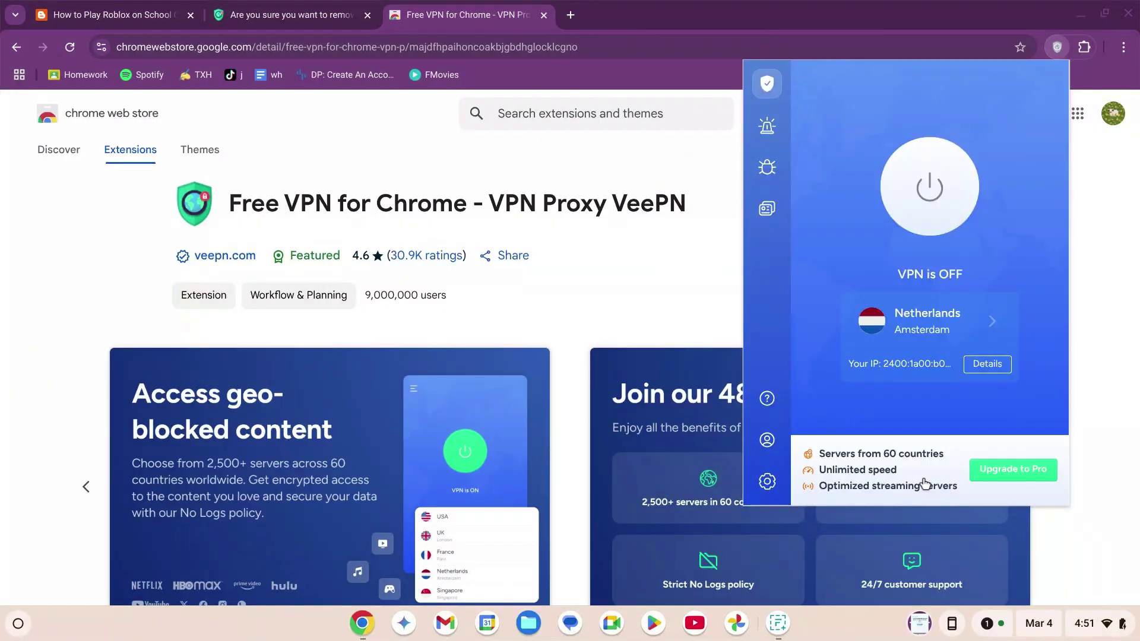
{"action": "left_click", "coordinate": [990, 330]}
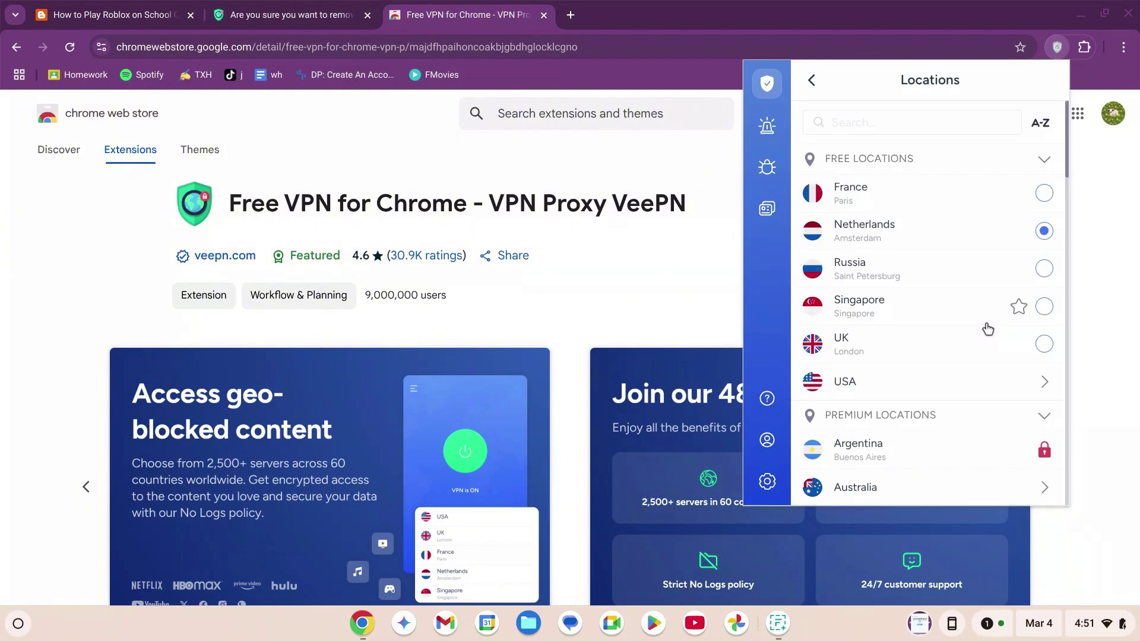
{"action": "left_click", "coordinate": [1026, 383]}
{"action": "left_click", "coordinate": [1044, 420]}
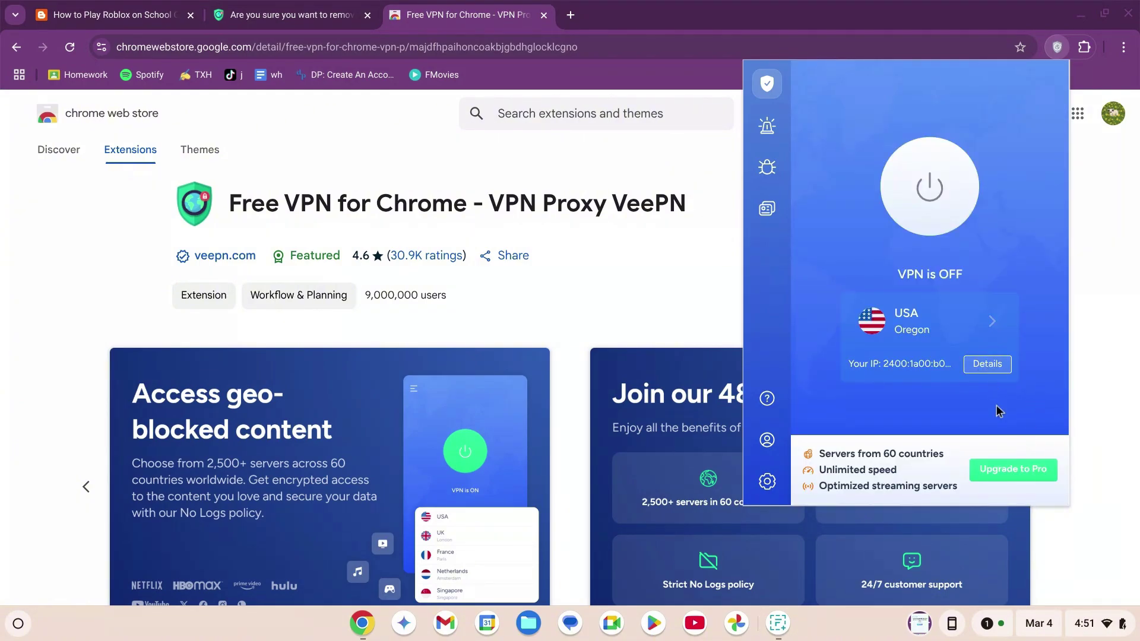
{"action": "left_click", "coordinate": [929, 199]}
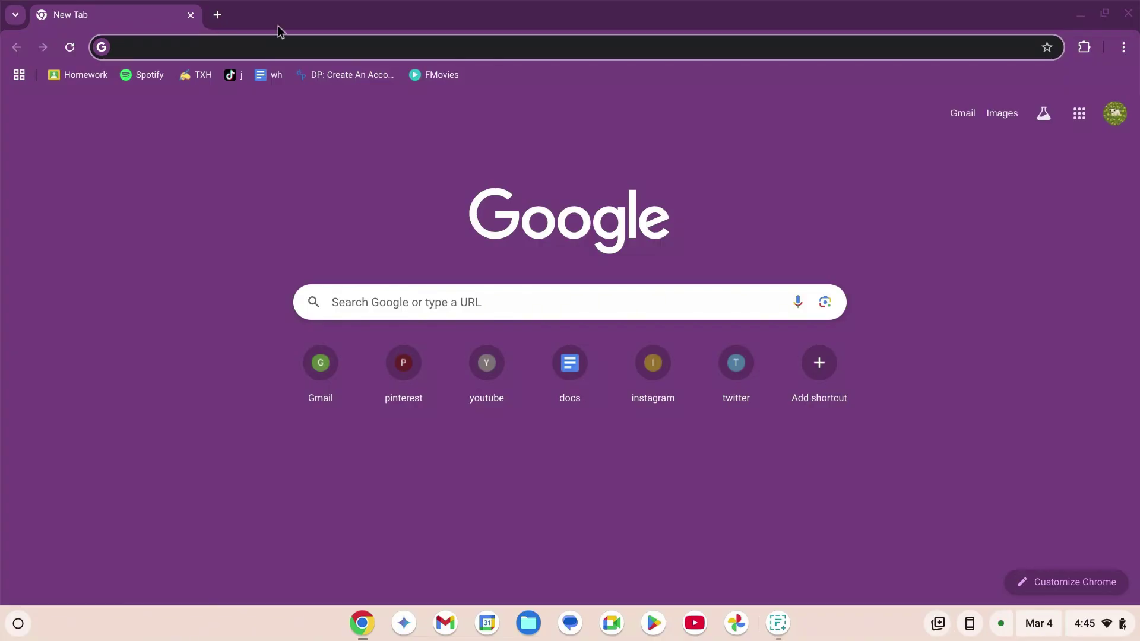
- Load the gd7playz.blogspot.com/2025/03/gg.html post and open its Now.gg address in a new tab
{"action": "type", "text": "gd7playz"}
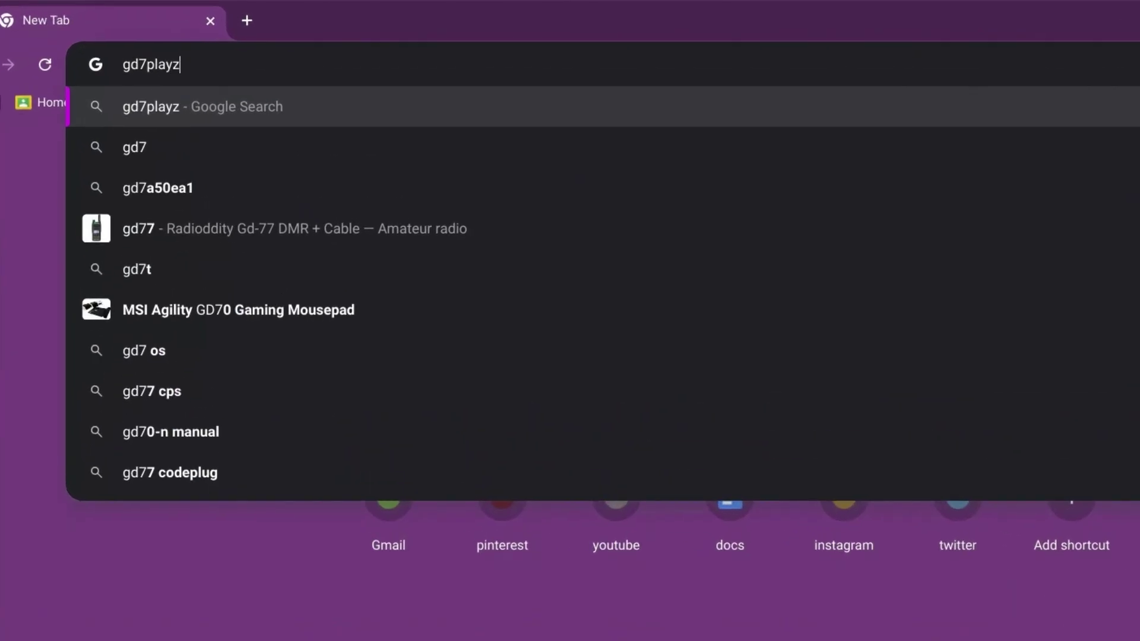
{"action": "type", "text": ".blogspot"}
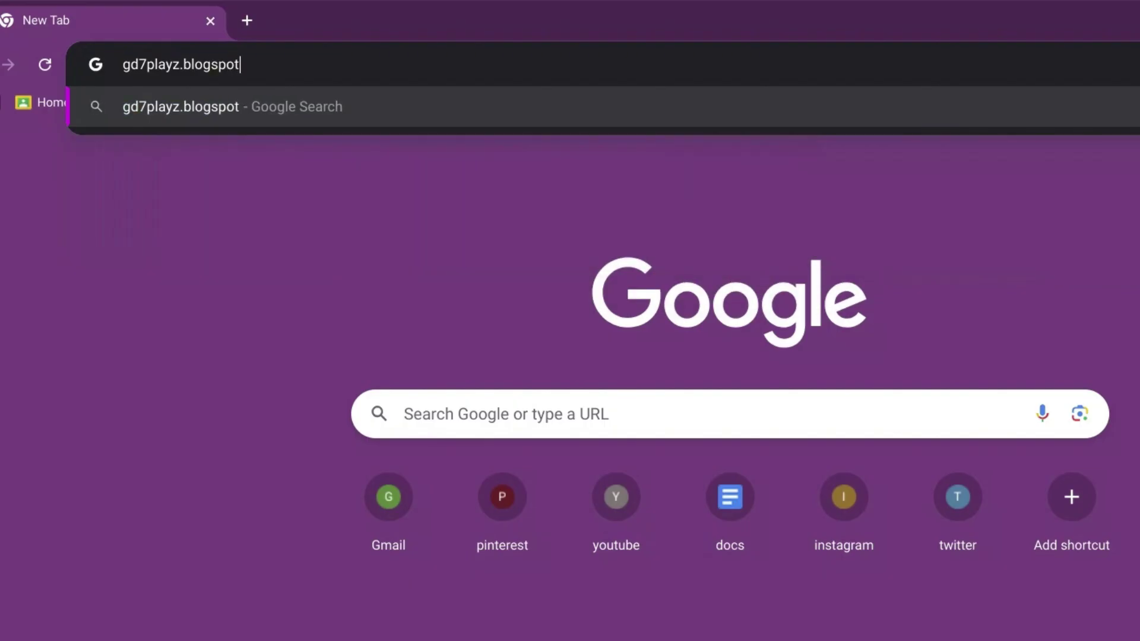
{"action": "type", "text": ".com"}
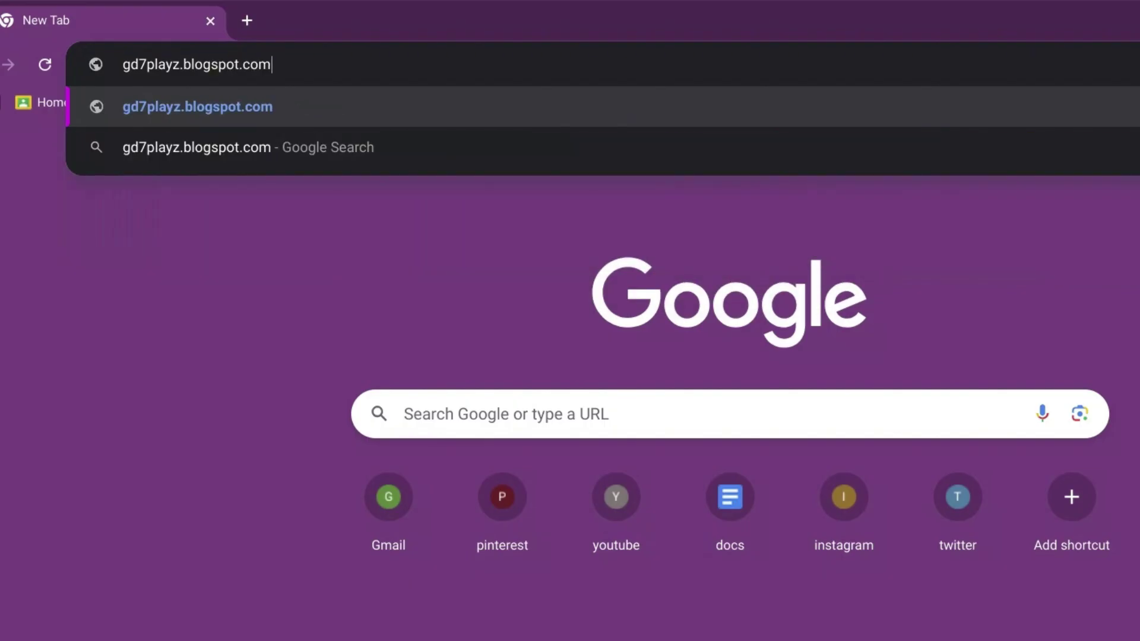
{"action": "type", "text": "/2025"}
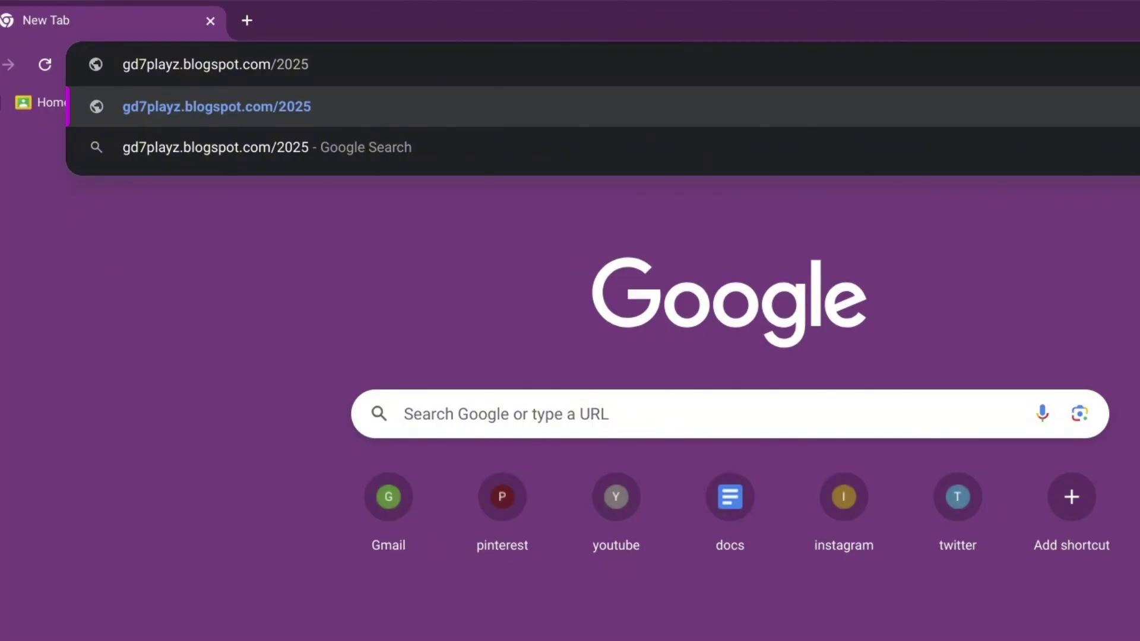
{"action": "type", "text": "/03/"}
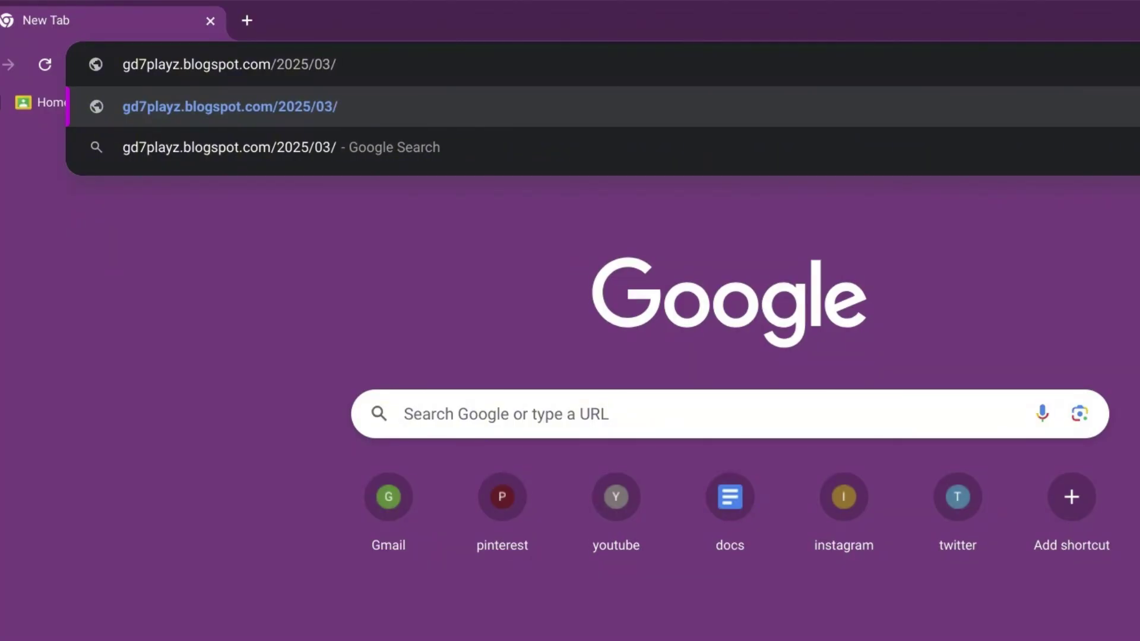
{"action": "type", "text": "gg.html"}
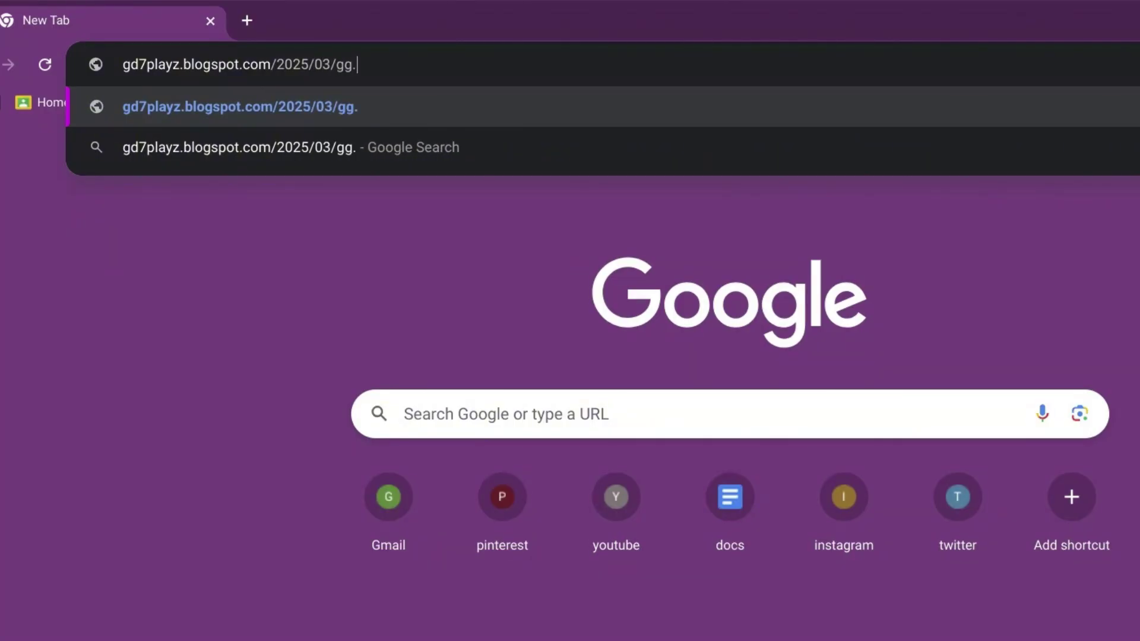
{"action": "key", "text": "Return"}
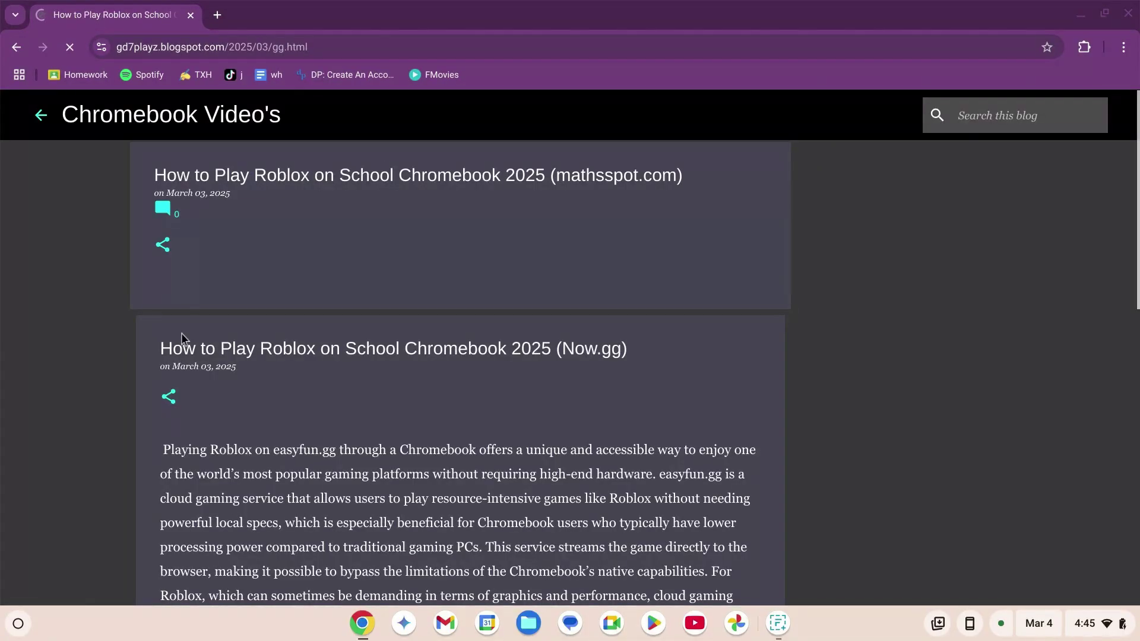
{"action": "scroll", "coordinate": [135, 285], "scroll_direction": "down", "scroll_amount": 3}
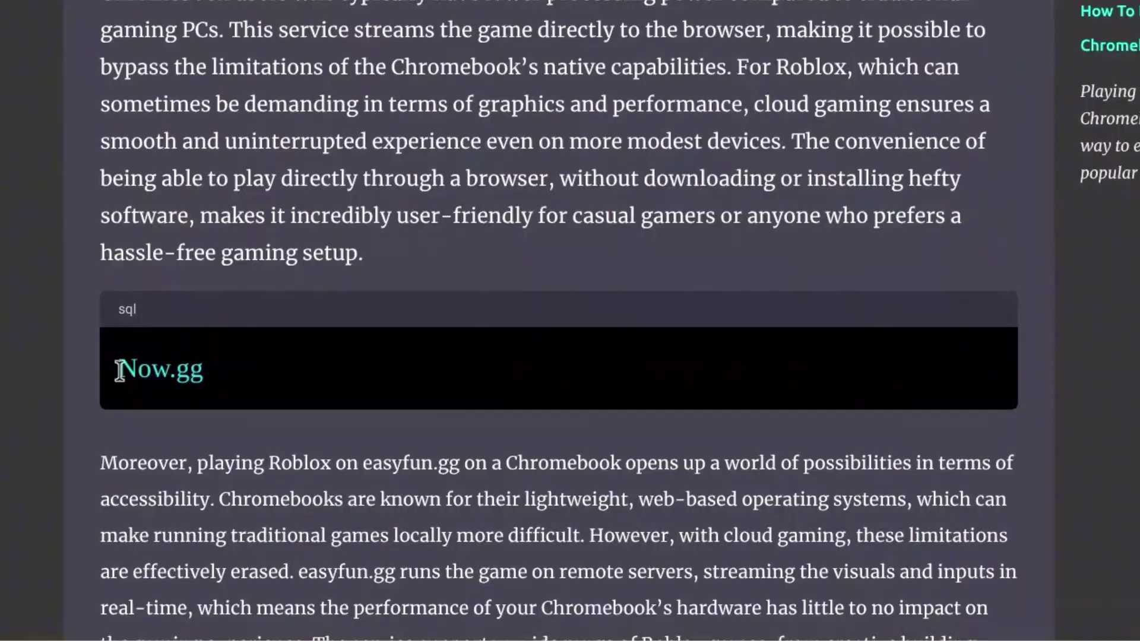
{"action": "left_click_drag", "start_coordinate": [152, 402], "coordinate": [250, 399]}
{"action": "key", "text": "ctrl+c"}
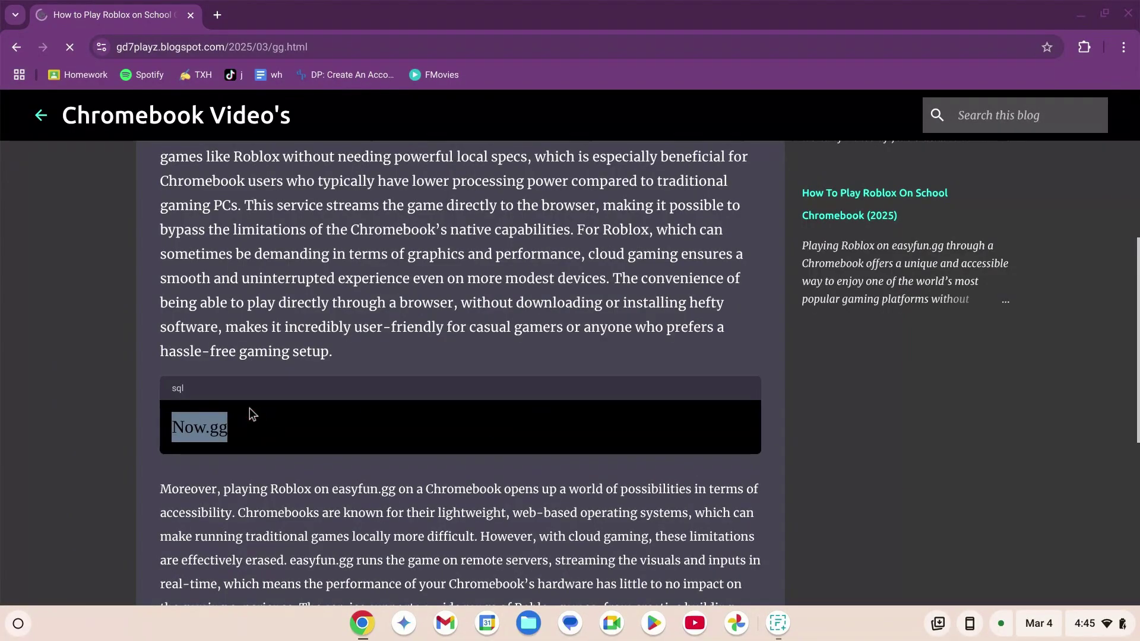
{"action": "left_click", "coordinate": [217, 15]}
{"action": "key", "text": "ctrl+v"}
{"action": "key", "text": "Return"}
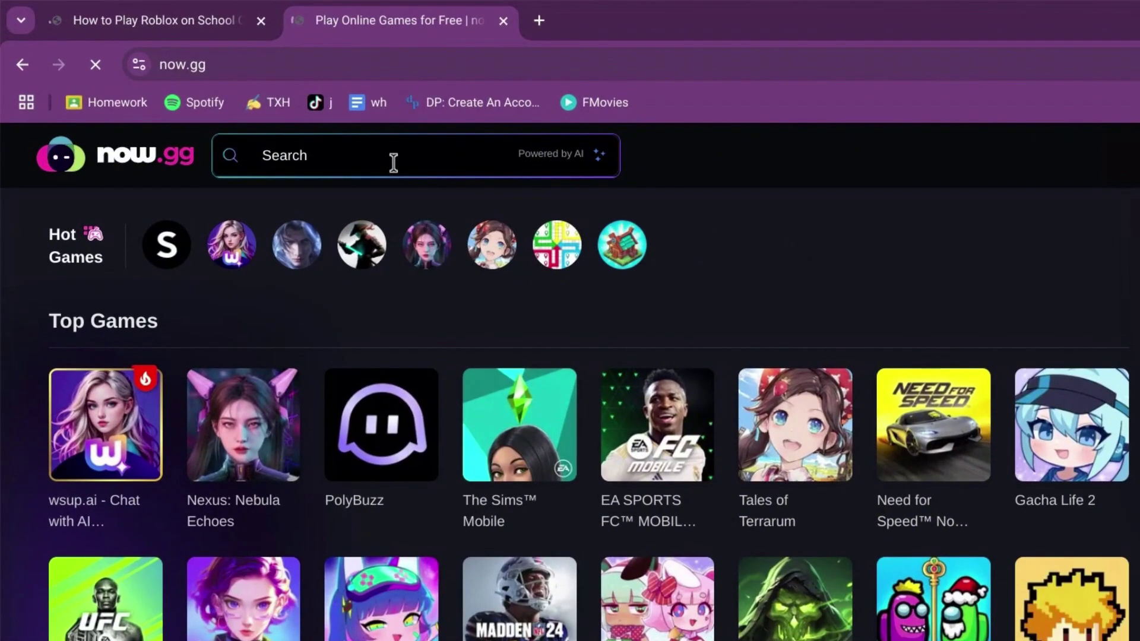
- Search 'roblox' on now.gg, open Roblox, and start logging in through Sign In
{"action": "left_click", "coordinate": [386, 160]}
{"action": "type", "text": "roblox"}
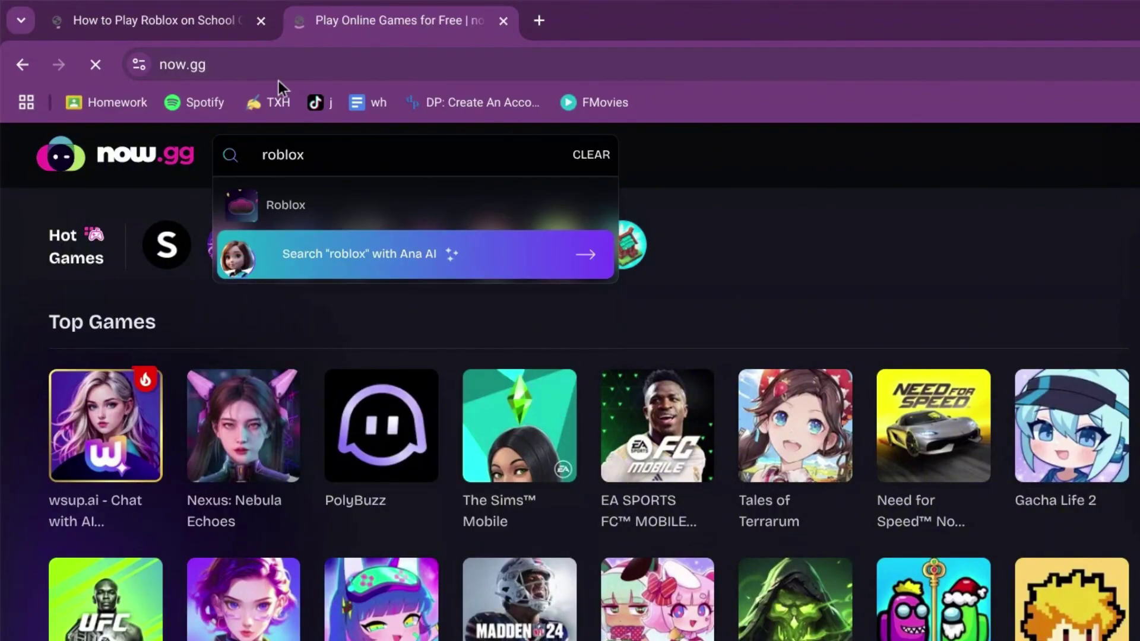
{"action": "left_click", "coordinate": [390, 201]}
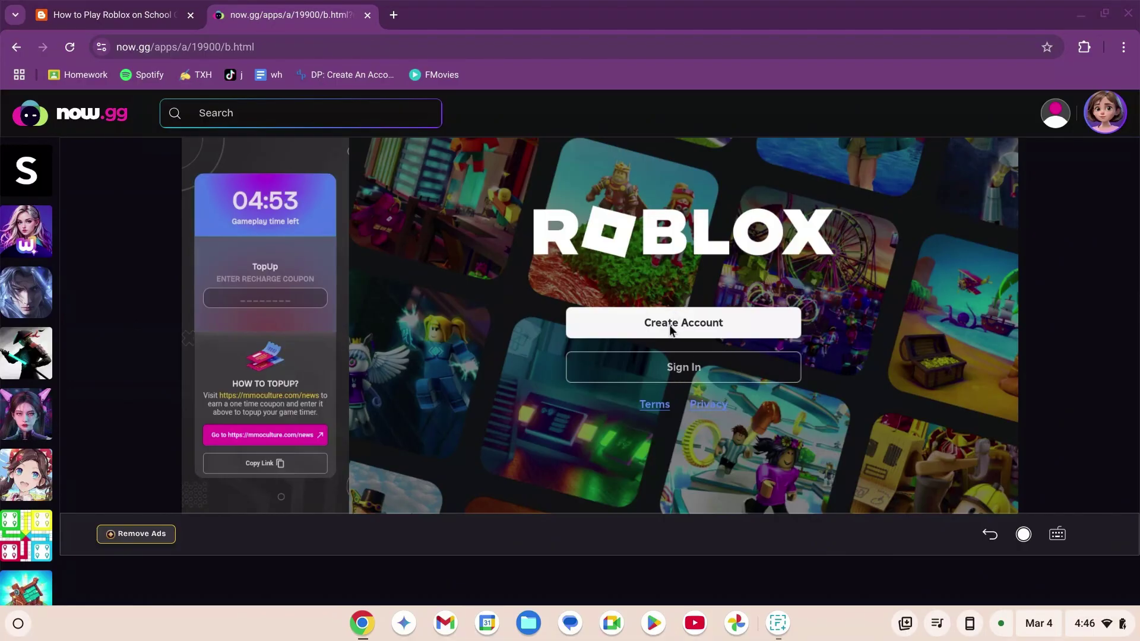
{"action": "left_click", "coordinate": [704, 377]}
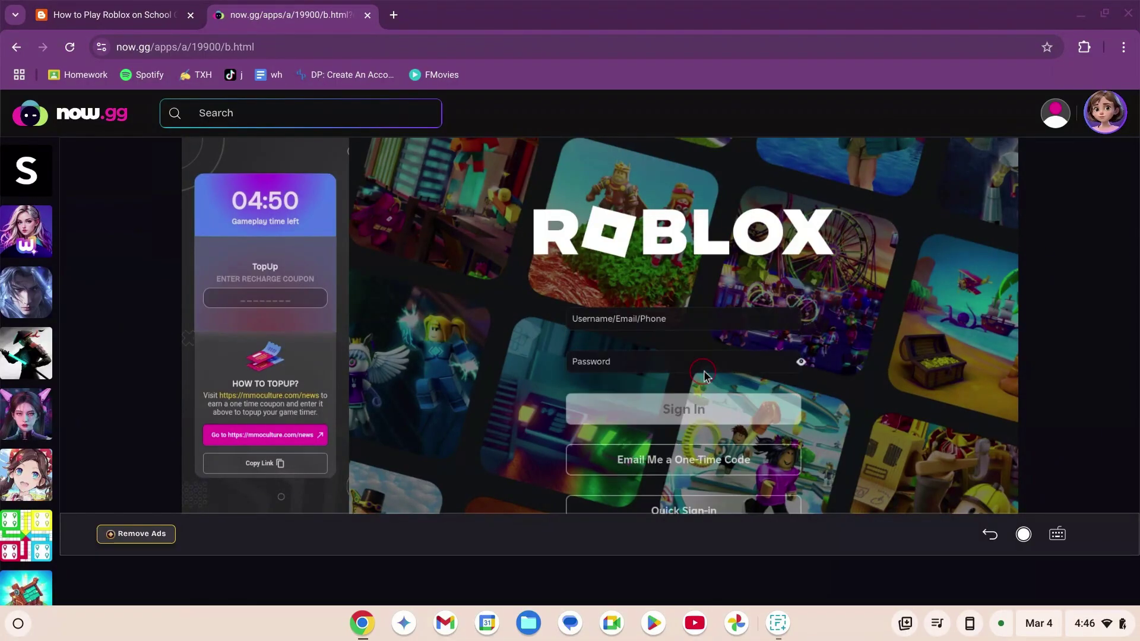
{"action": "left_click", "coordinate": [661, 320]}
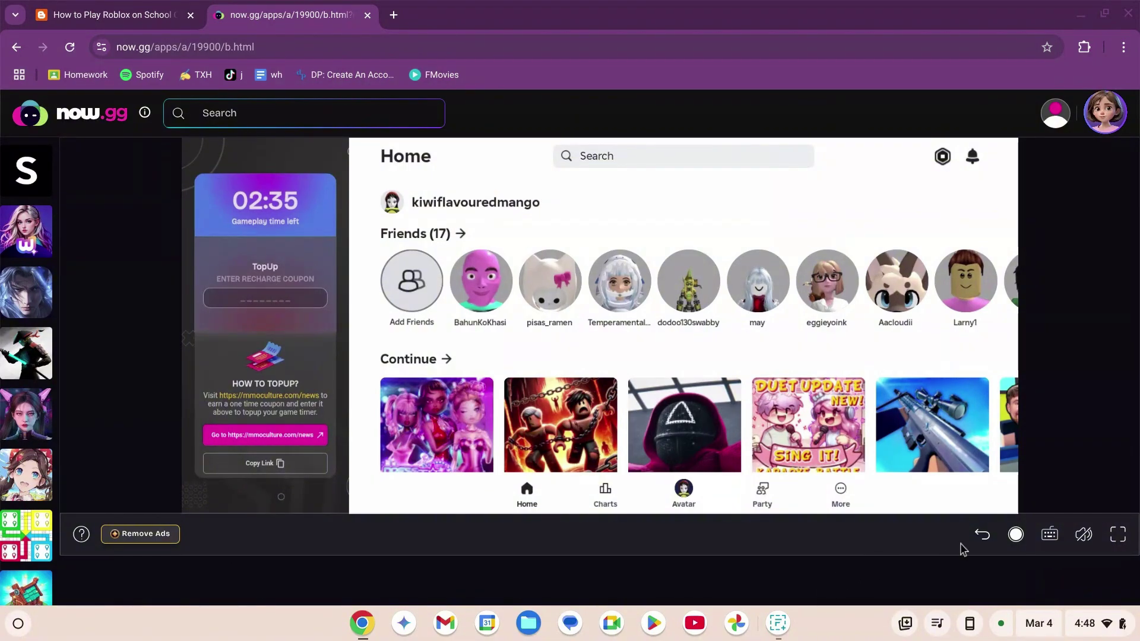
- Decline the recording share prompt and drag mouse sensitivity up to 10
{"action": "left_click", "coordinate": [1016, 535]}
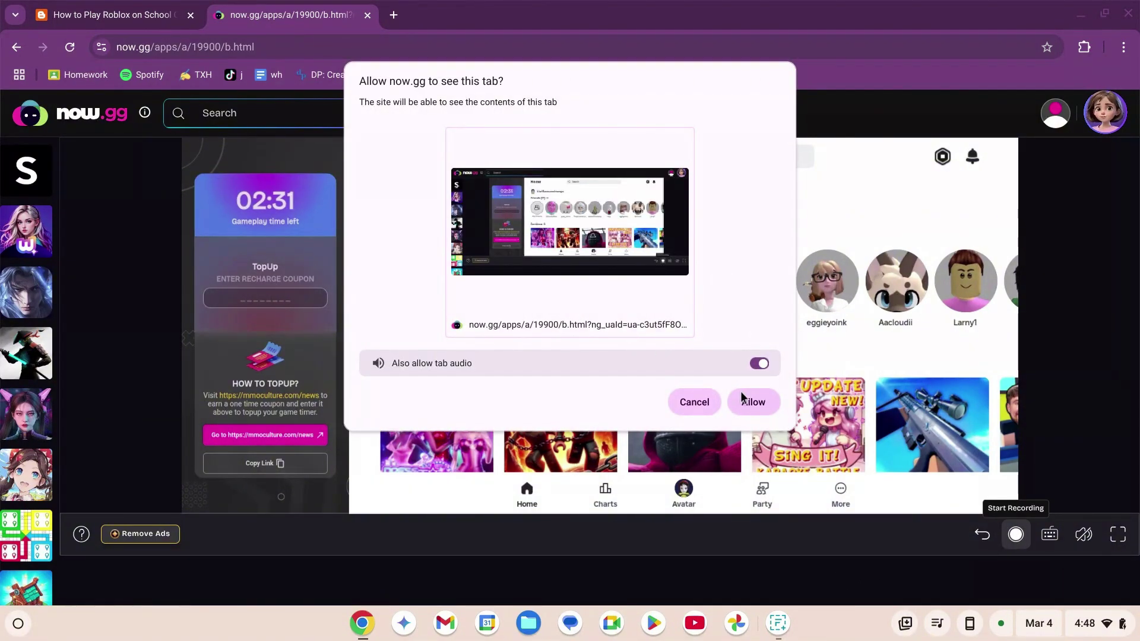
{"action": "left_click", "coordinate": [691, 402]}
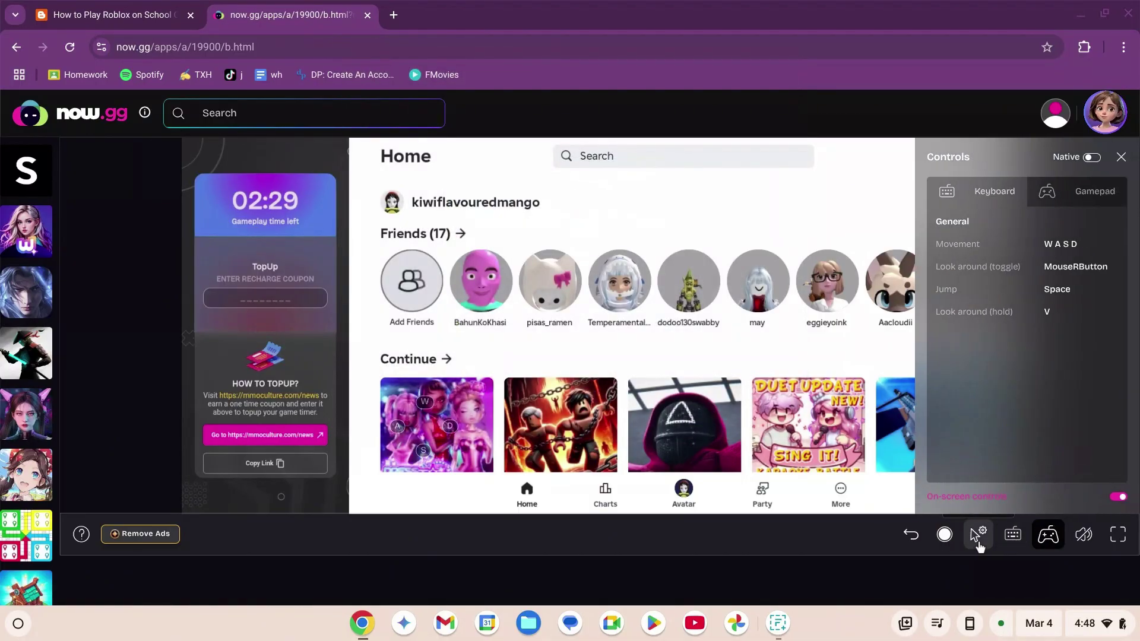
{"action": "left_click", "coordinate": [978, 538]}
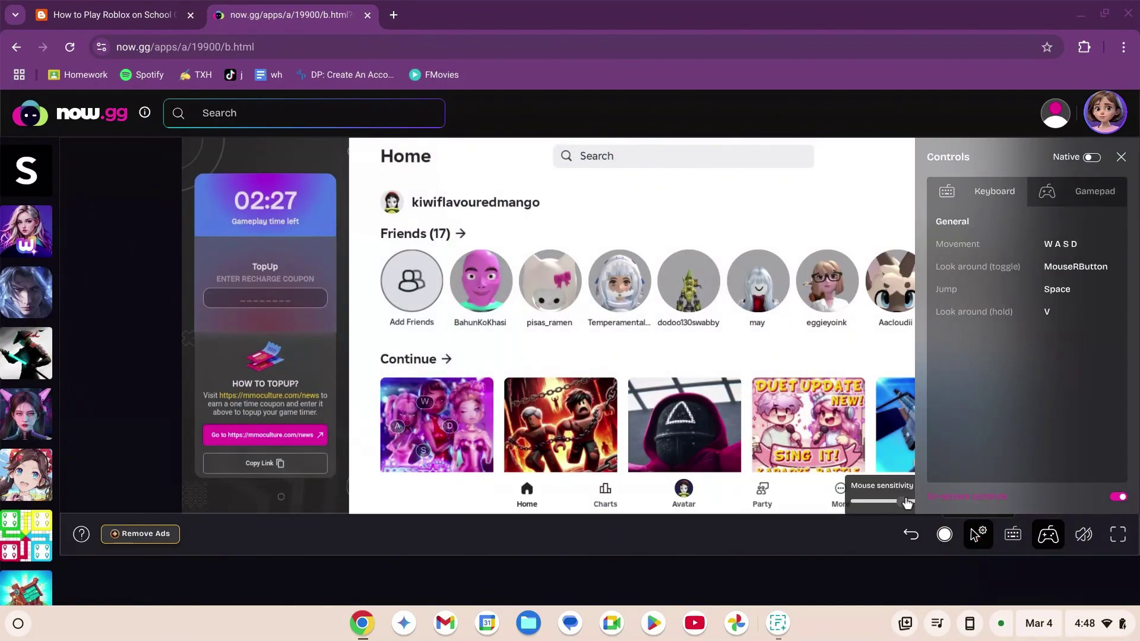
{"action": "left_click", "coordinate": [1121, 157]}
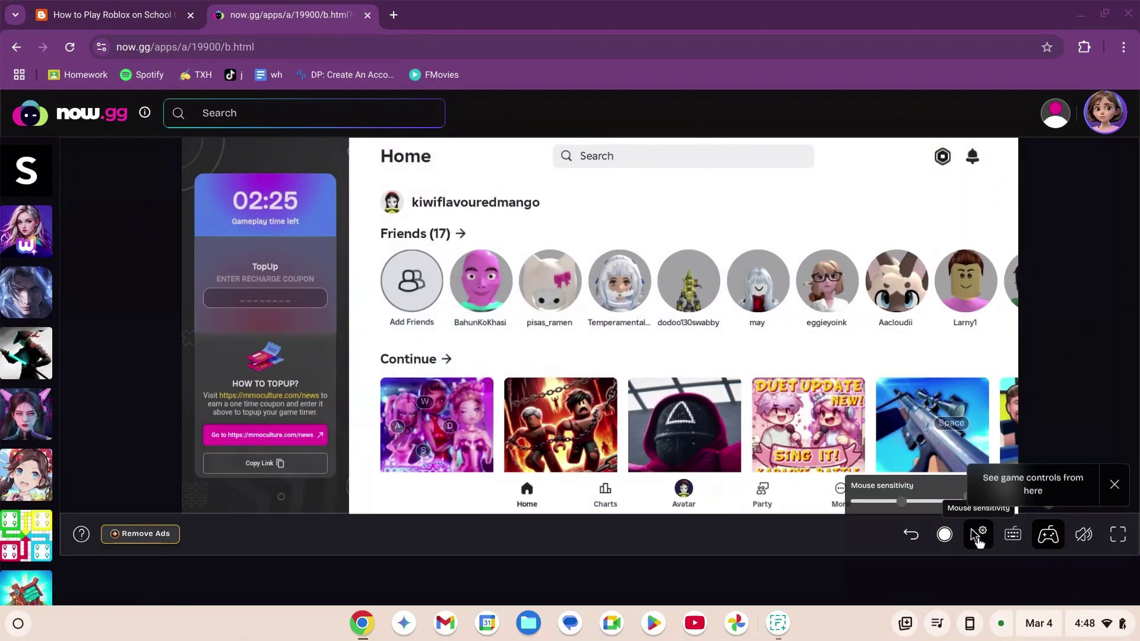
{"action": "left_click_drag", "start_coordinate": [909, 503], "coordinate": [958, 502]}
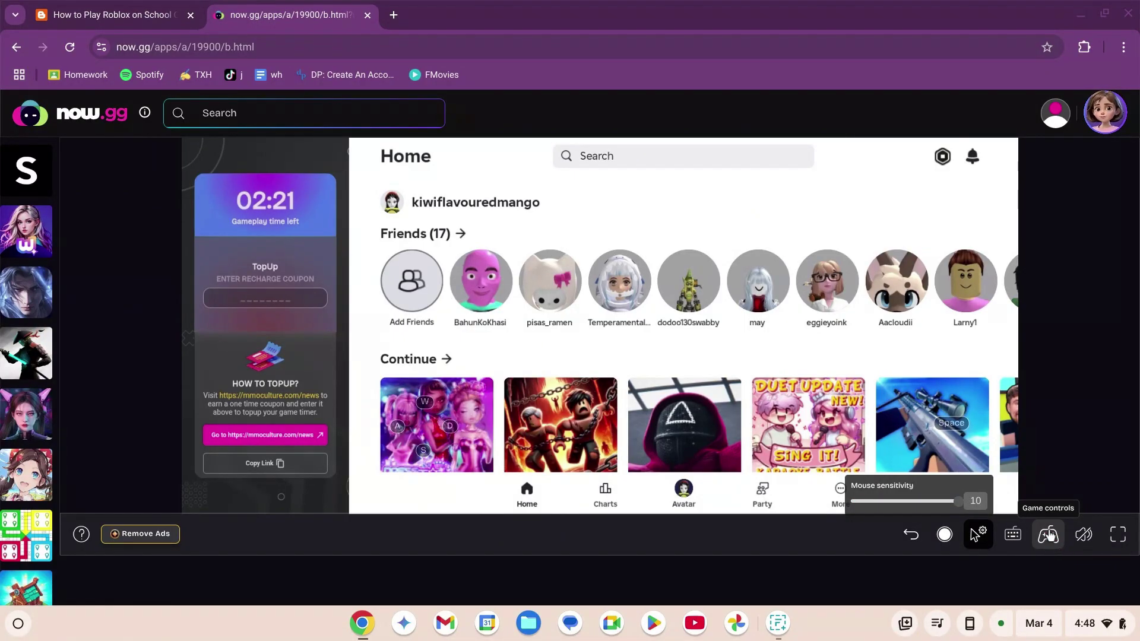
- Show and hide the game control mappings, then turn up the game's sound volume
{"action": "left_click", "coordinate": [1049, 534]}
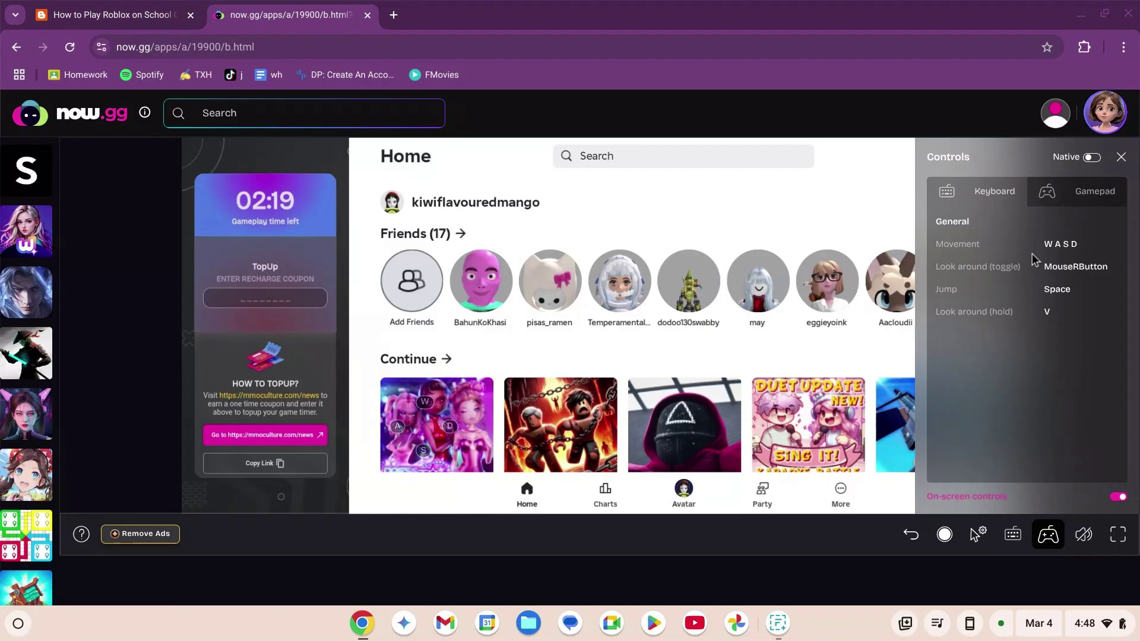
{"action": "left_click", "coordinate": [1048, 534]}
{"action": "mouse_move", "coordinate": [1083, 534]}
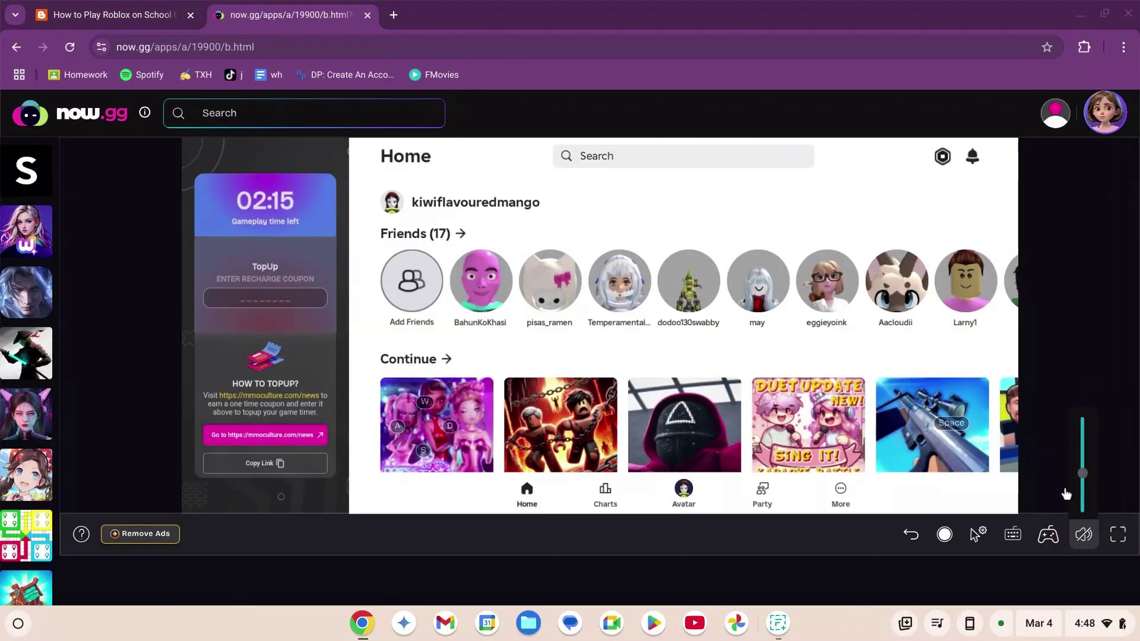
{"action": "left_click", "coordinate": [1063, 512]}
{"action": "left_click", "coordinate": [1014, 534]}
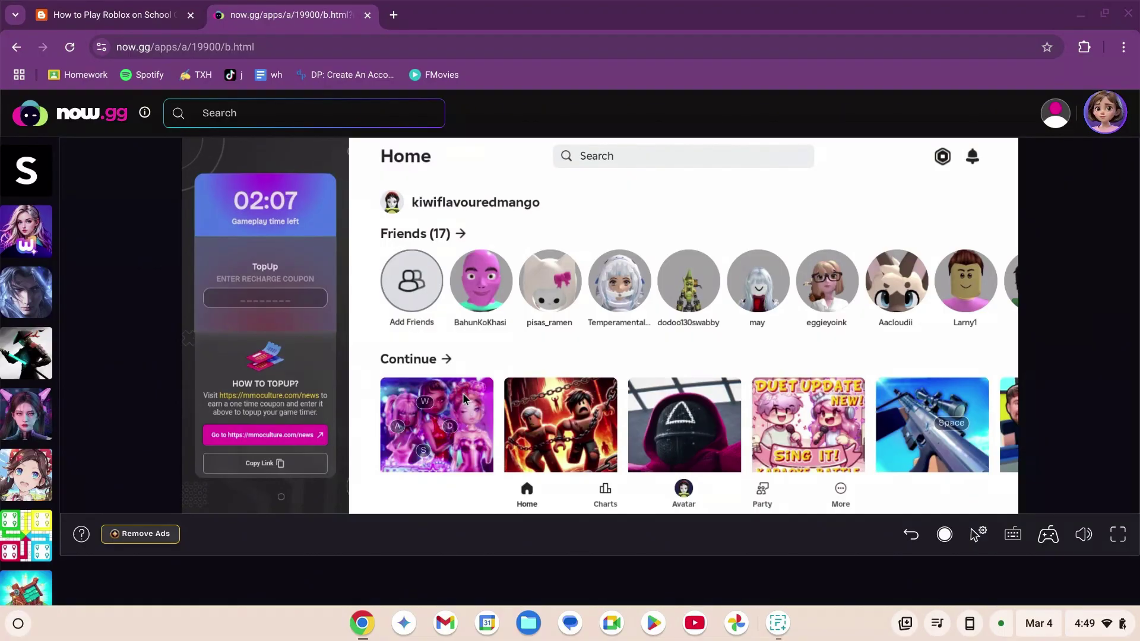
- Launch Dress To Impress from the Continue row and walk the character toward the white rug
{"action": "left_click", "coordinate": [464, 390]}
{"action": "left_click", "coordinate": [612, 265]}
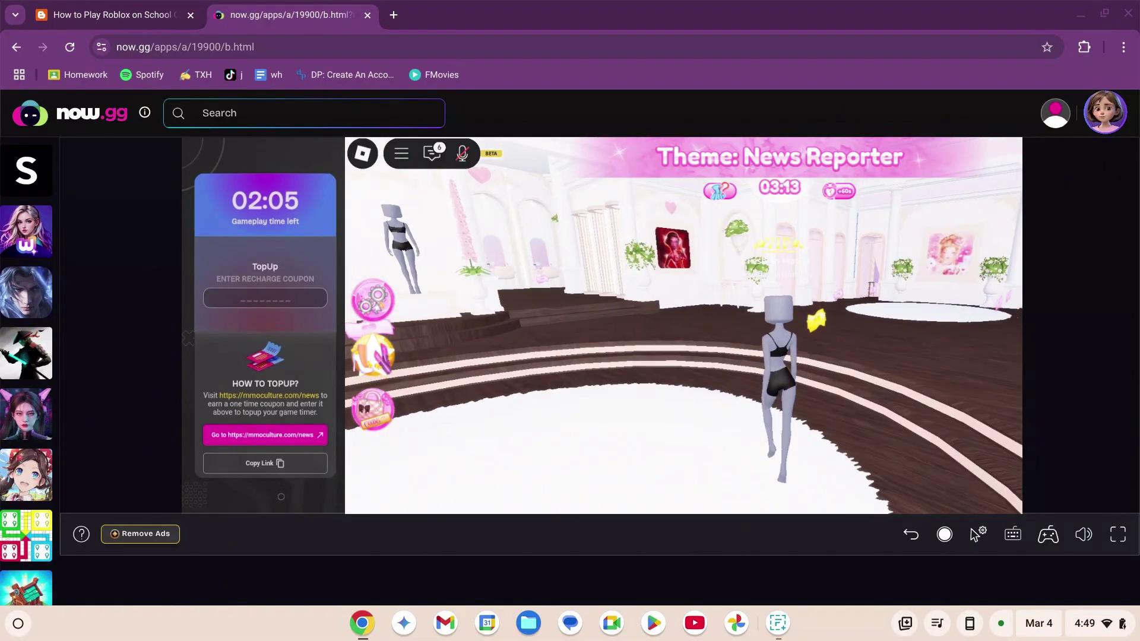
{"action": "key", "text": "d"}
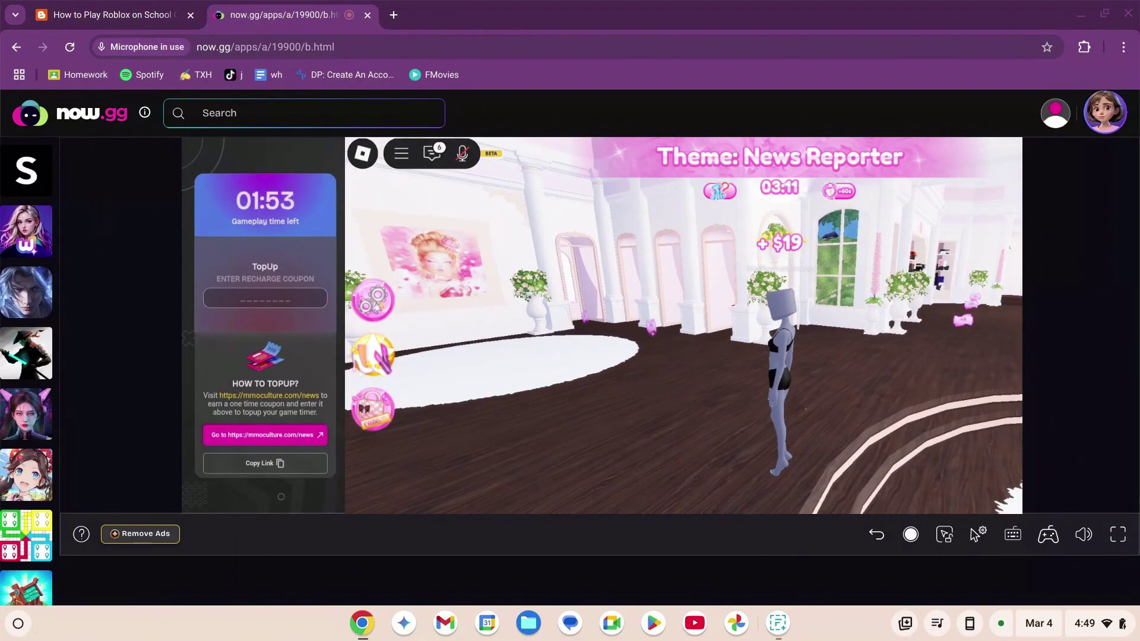
{"action": "key", "text": "w"}
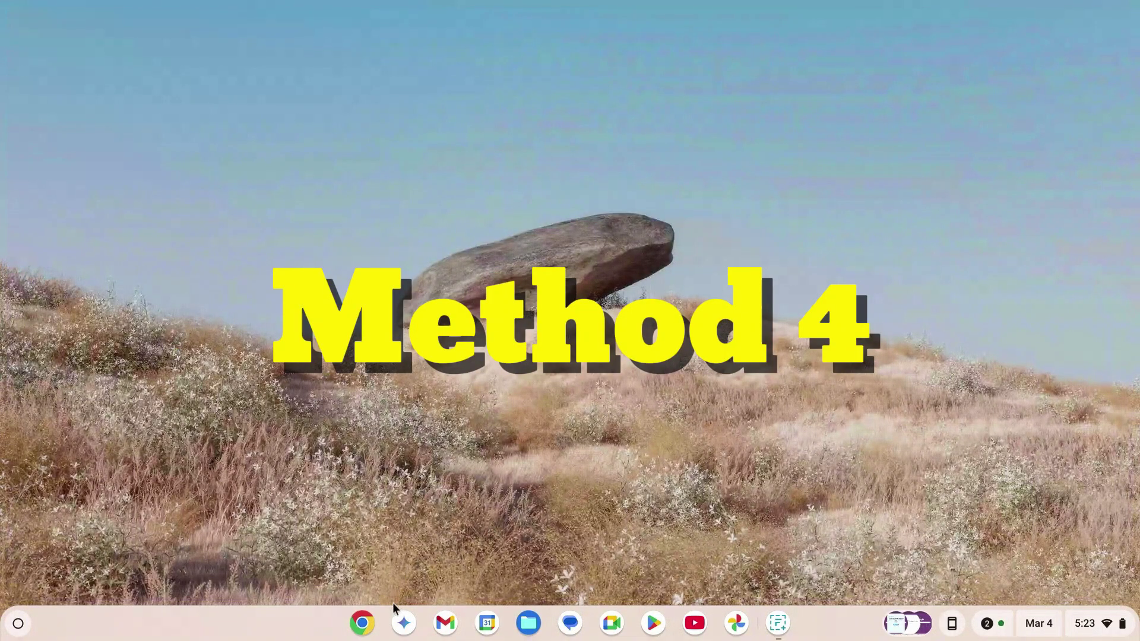
- Load gd7playz.blogspot.com/2025/03/ms.html in a new Chrome window
{"action": "left_click", "coordinate": [360, 623]}
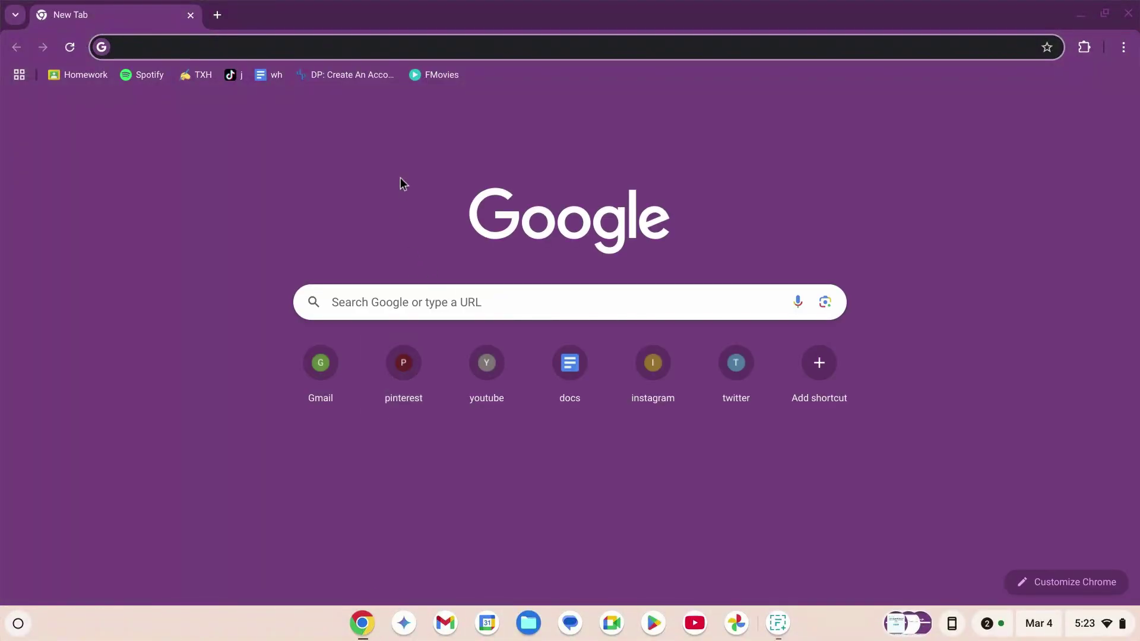
{"action": "type", "text": "gd7playz"}
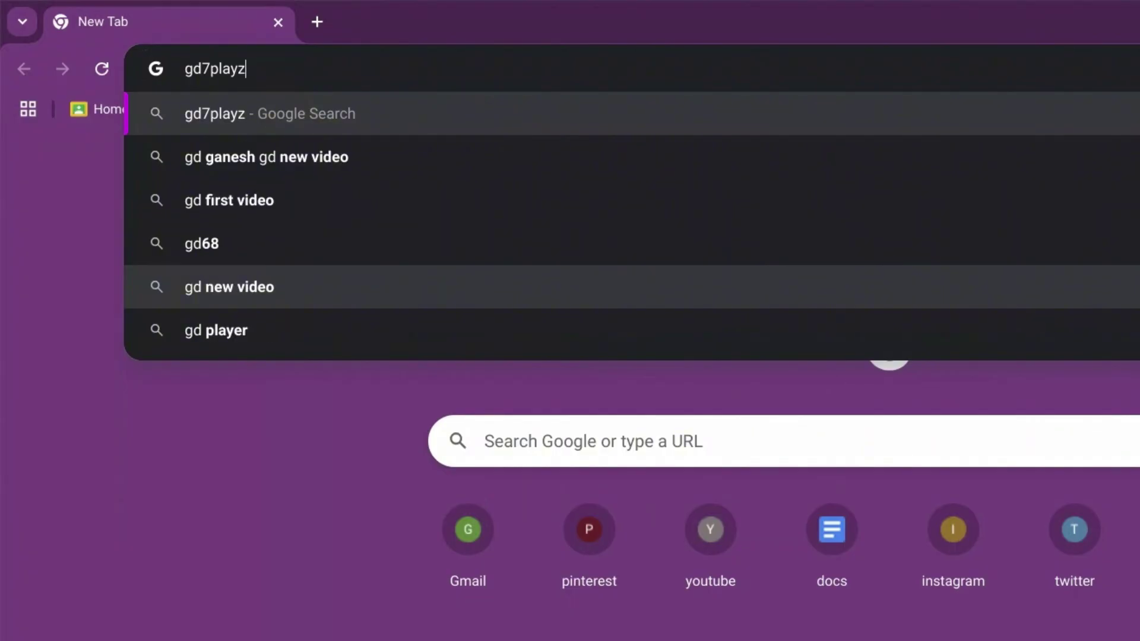
{"action": "type", "text": ".blogspot.co"}
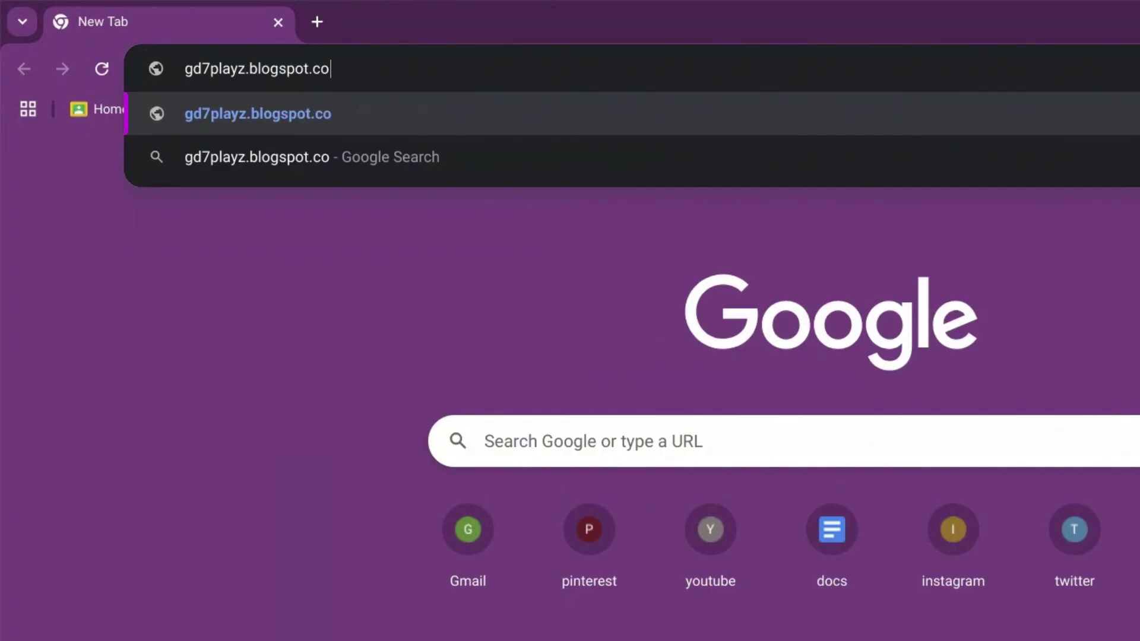
{"action": "type", "text": "m/2025/"}
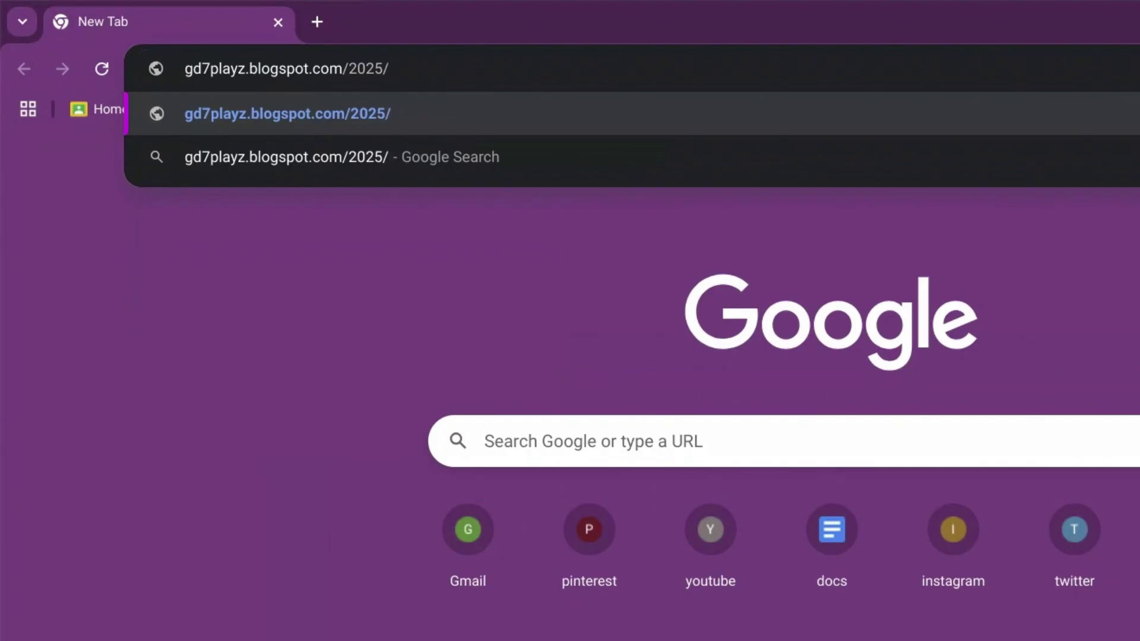
{"action": "type", "text": "03"}
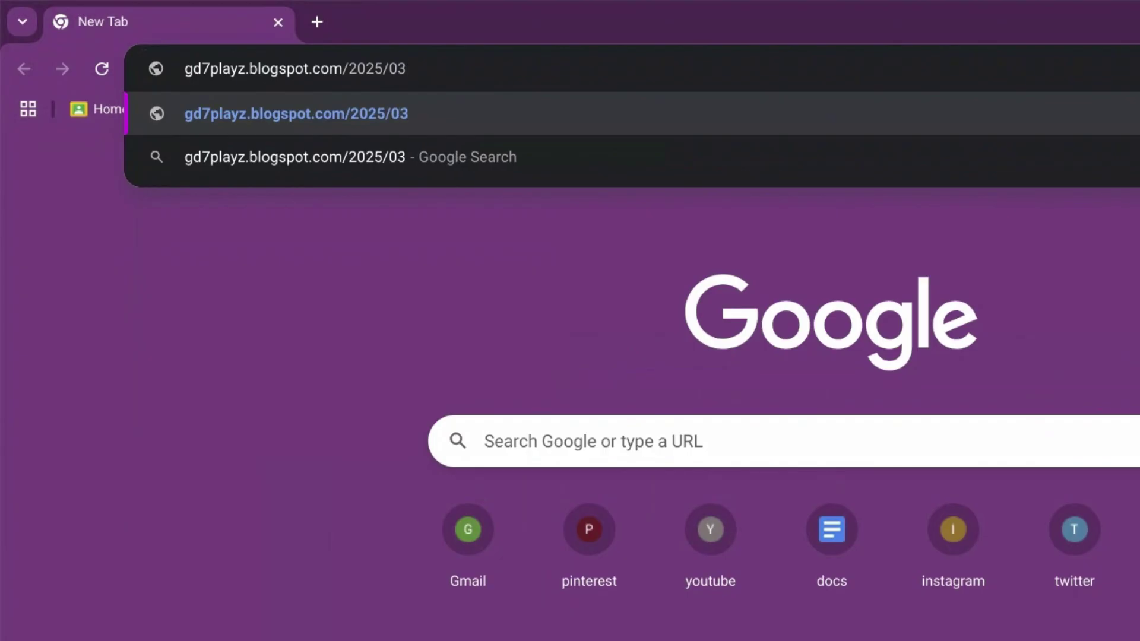
{"action": "type", "text": "/ms.html"}
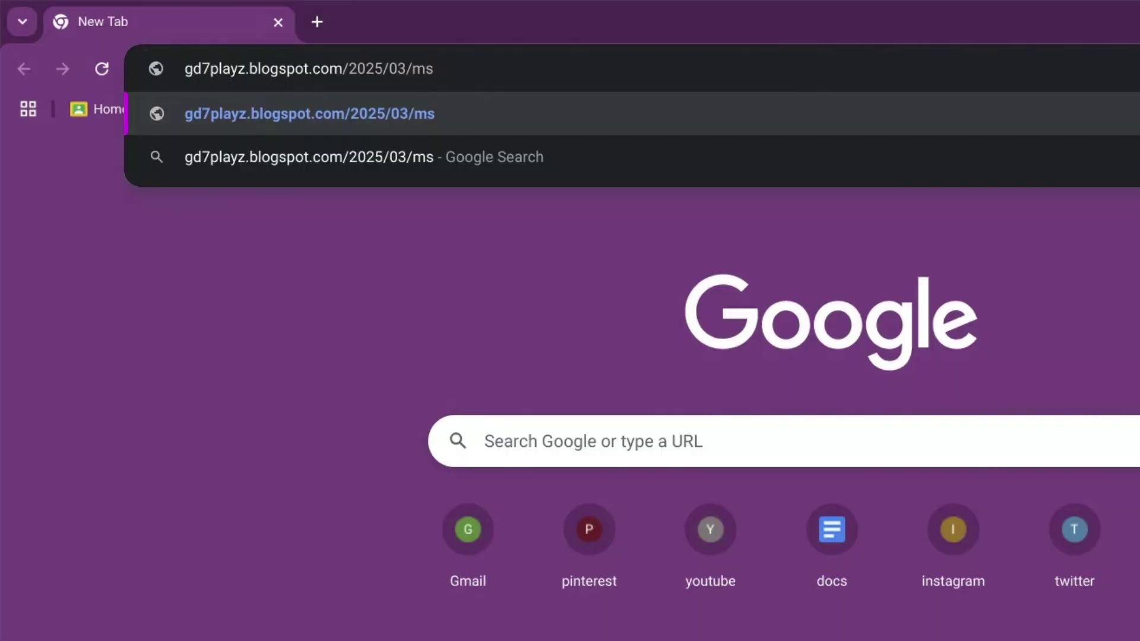
{"action": "key", "text": "Return"}
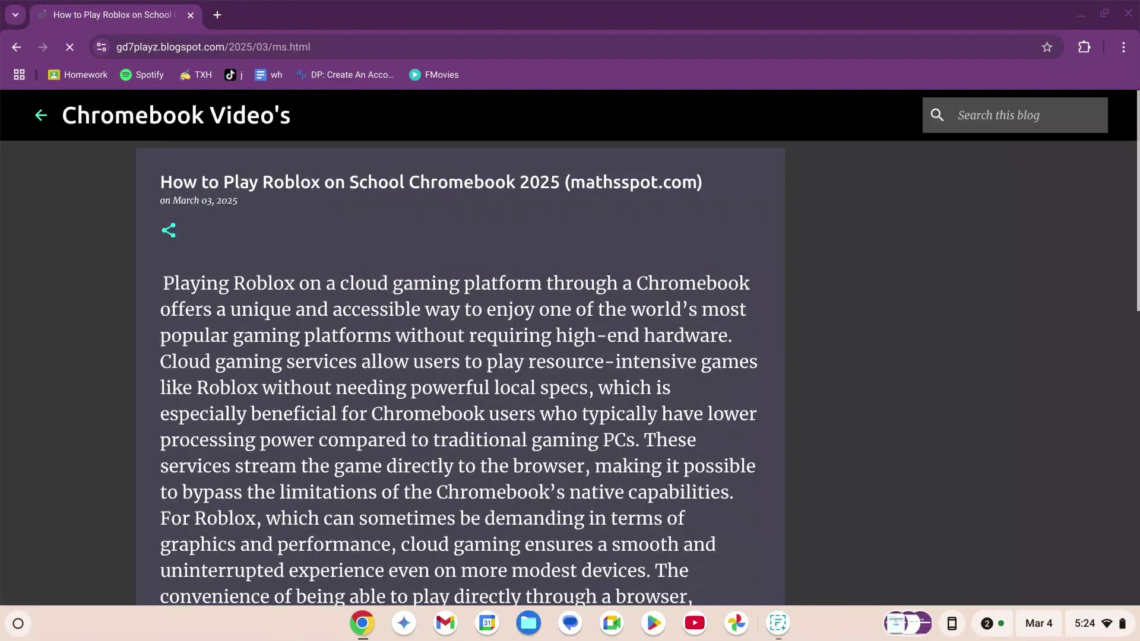
- Copy mathsspot.com from the post's code box and load it in a new tab
{"action": "scroll", "coordinate": [460, 380], "scroll_direction": "down", "scroll_amount": 6}
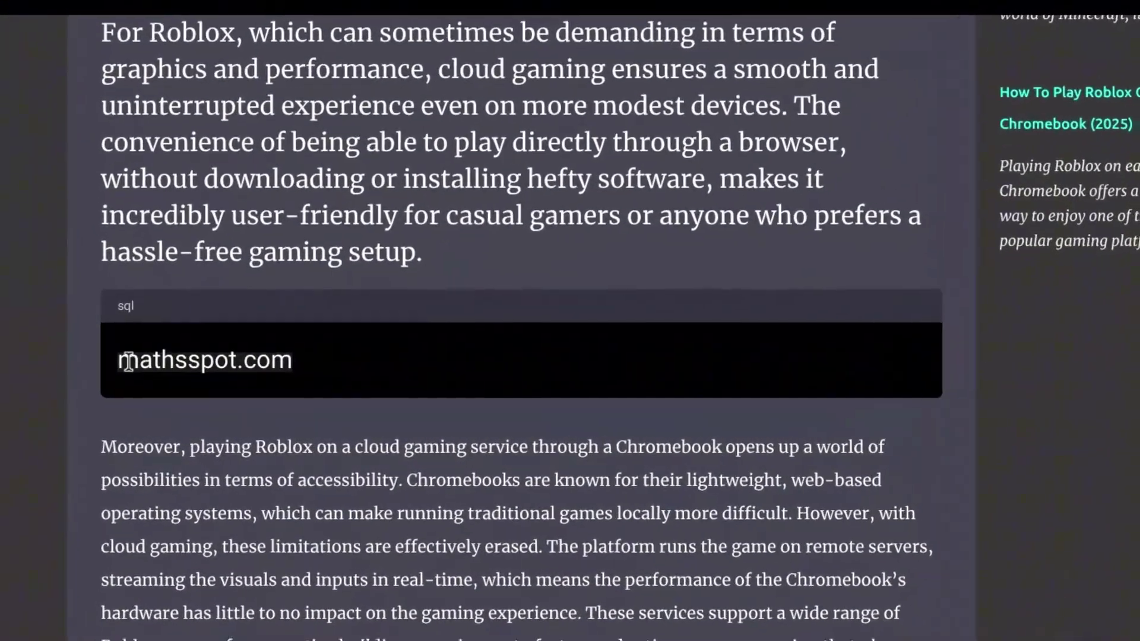
{"action": "left_click_drag", "start_coordinate": [174, 387], "coordinate": [323, 394]}
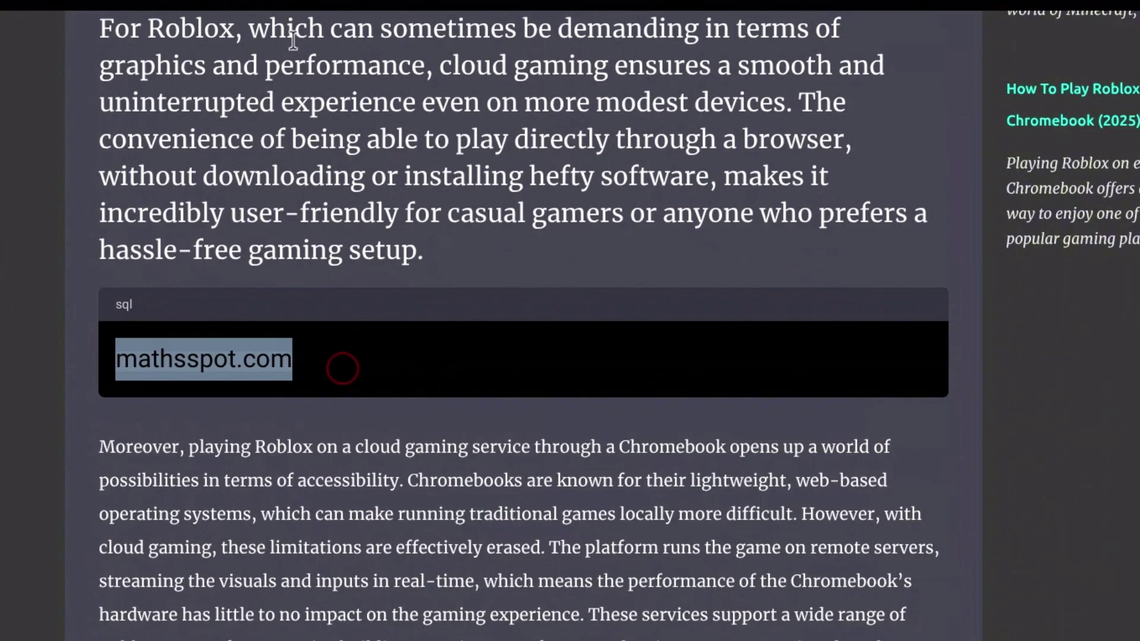
{"action": "key", "text": "ctrl+c"}
{"action": "key", "text": "ctrl+t"}
{"action": "key", "text": "ctrl+v"}
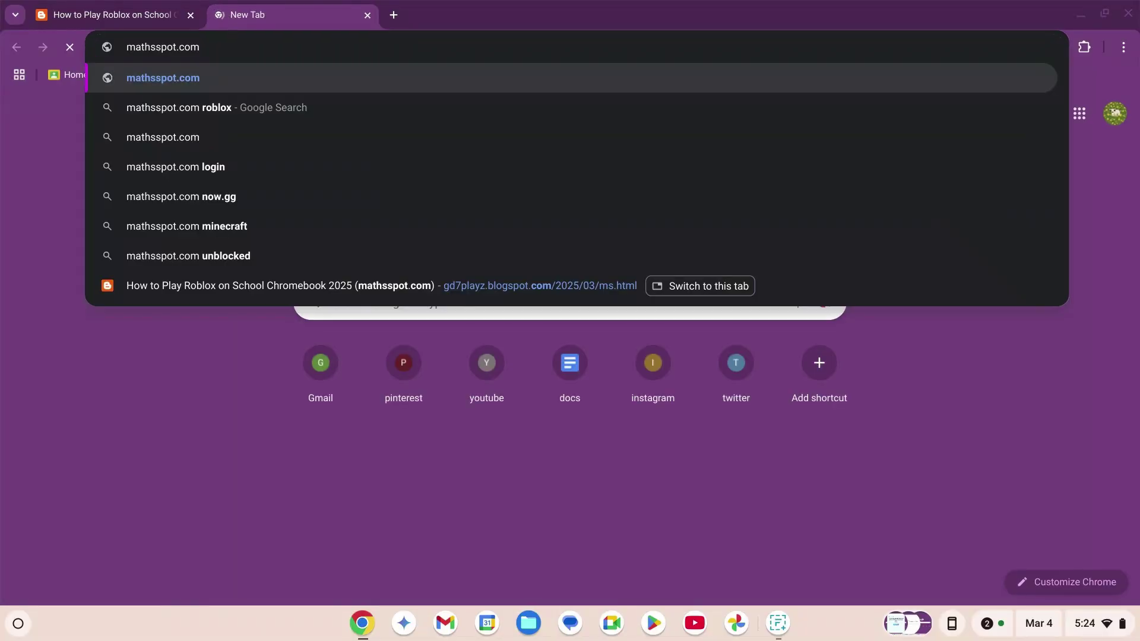
{"action": "key", "text": "Return"}
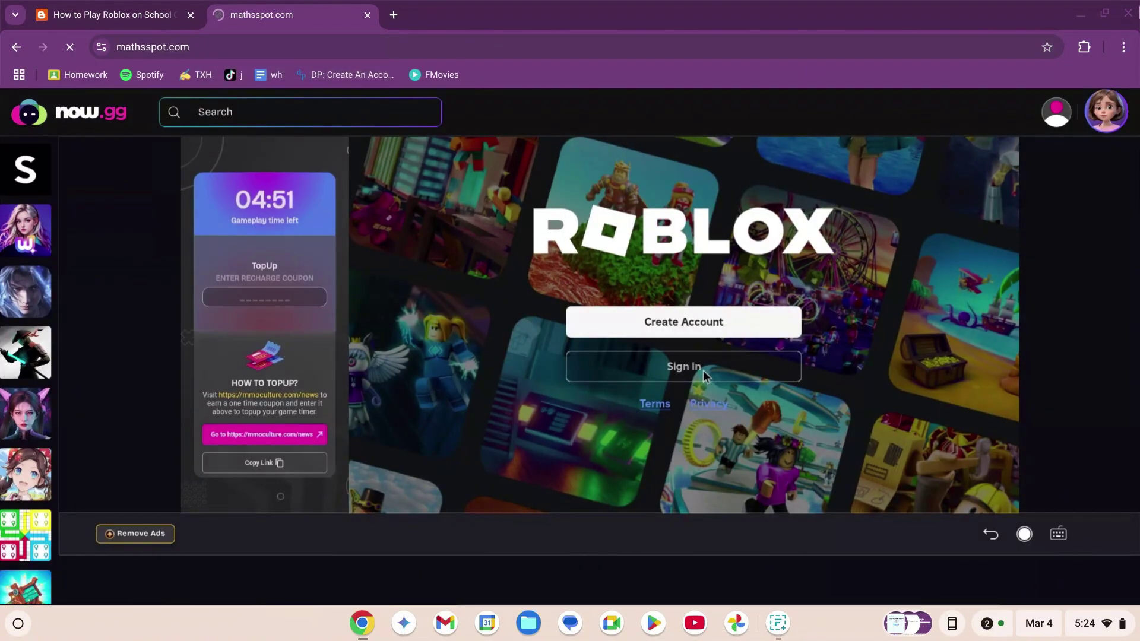
- Sign in to the Roblox account and cancel the tab-sharing prompt
{"action": "left_click", "coordinate": [705, 375]}
{"action": "left_click", "coordinate": [661, 319]}
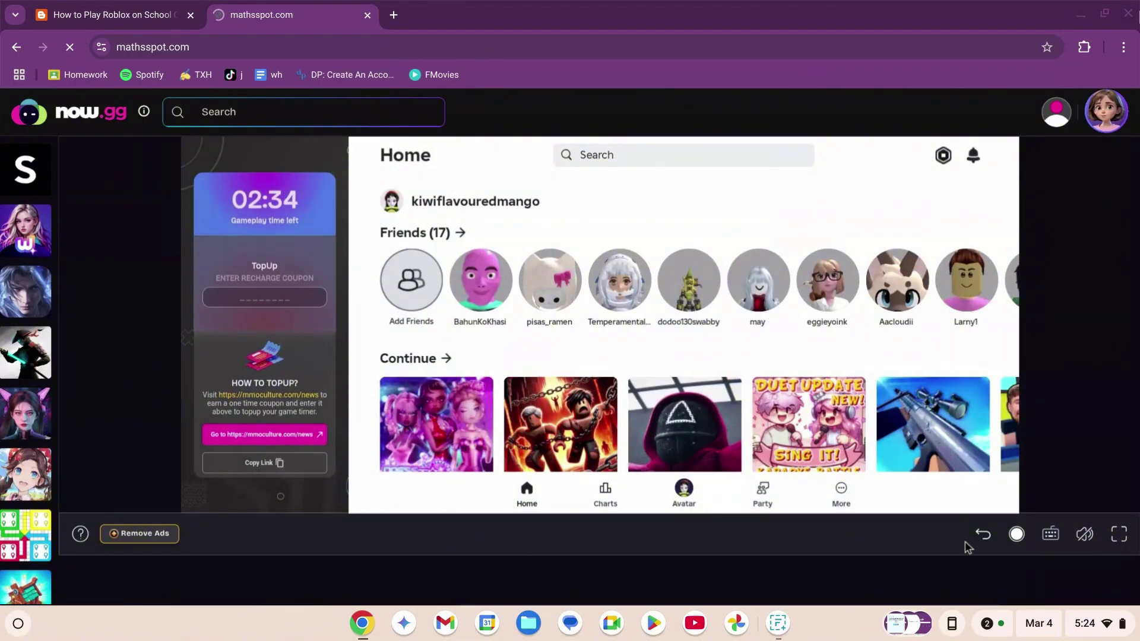
{"action": "left_click", "coordinate": [1014, 535]}
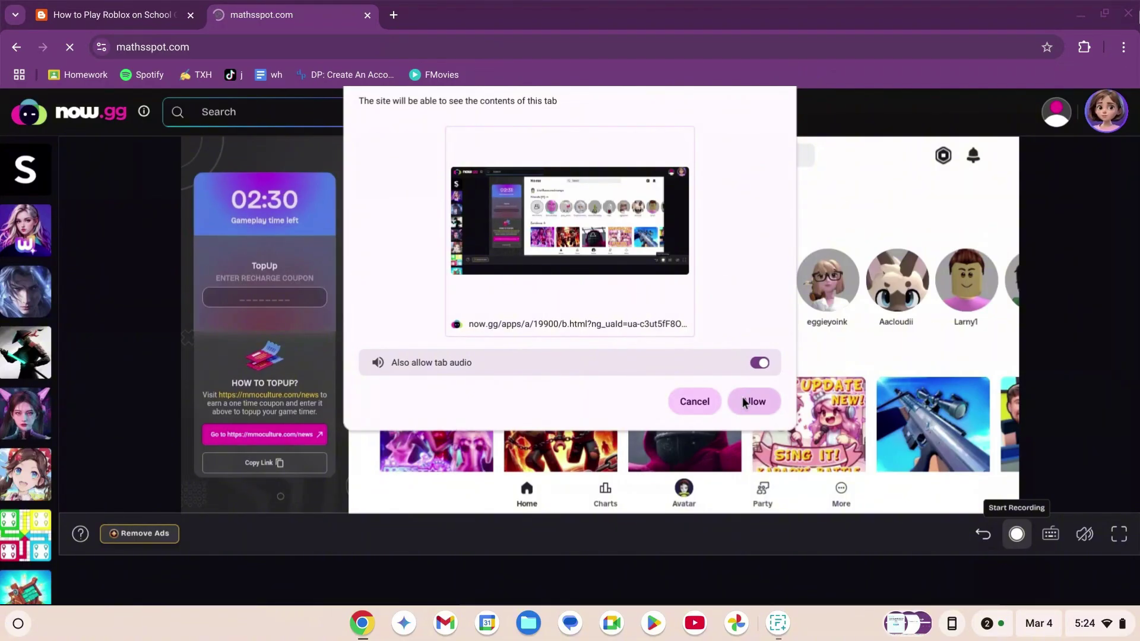
{"action": "left_click", "coordinate": [688, 404]}
- Raise the mouse sensitivity with its slider
{"action": "left_click", "coordinate": [1050, 534]}
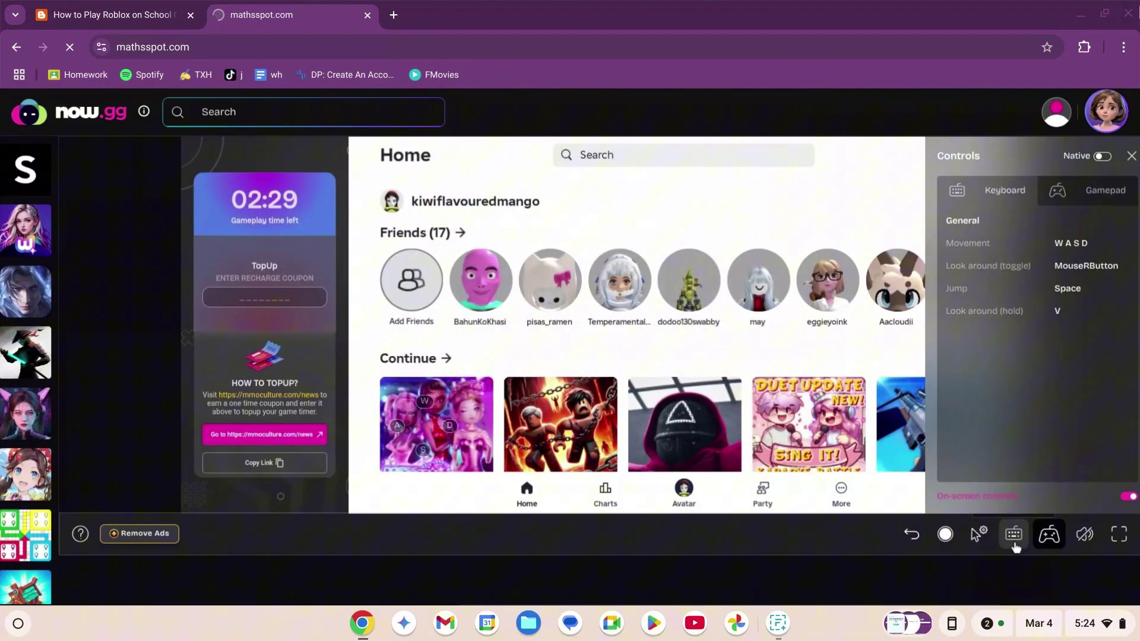
{"action": "left_click", "coordinate": [978, 540]}
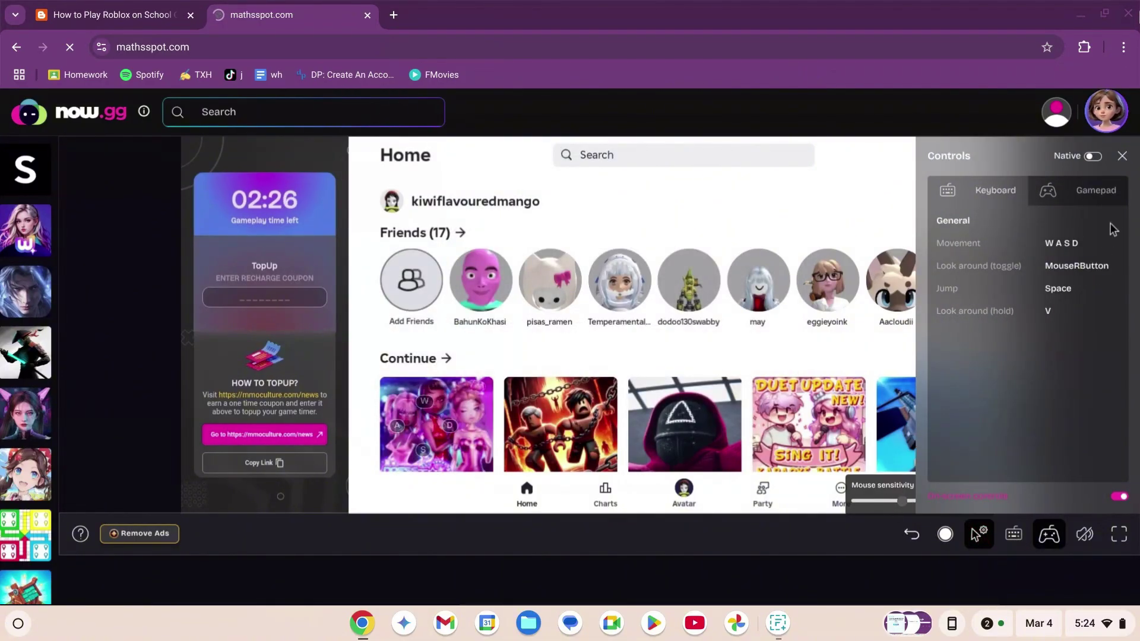
{"action": "left_click", "coordinate": [1121, 157]}
{"action": "left_click", "coordinate": [971, 528]}
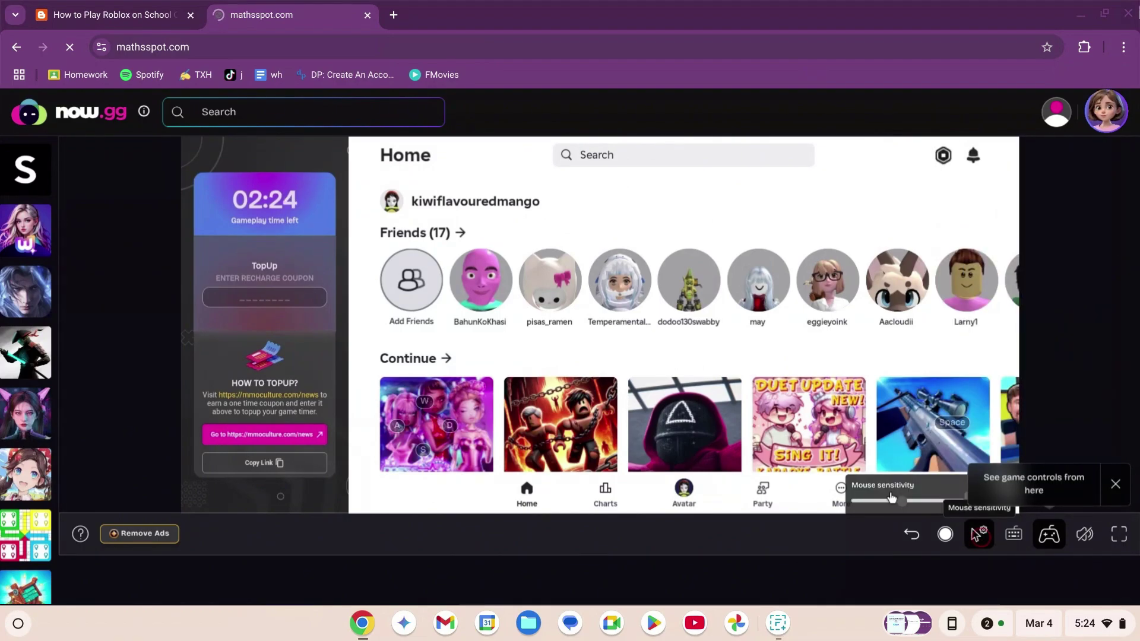
{"action": "left_click_drag", "start_coordinate": [910, 503], "coordinate": [1003, 509]}
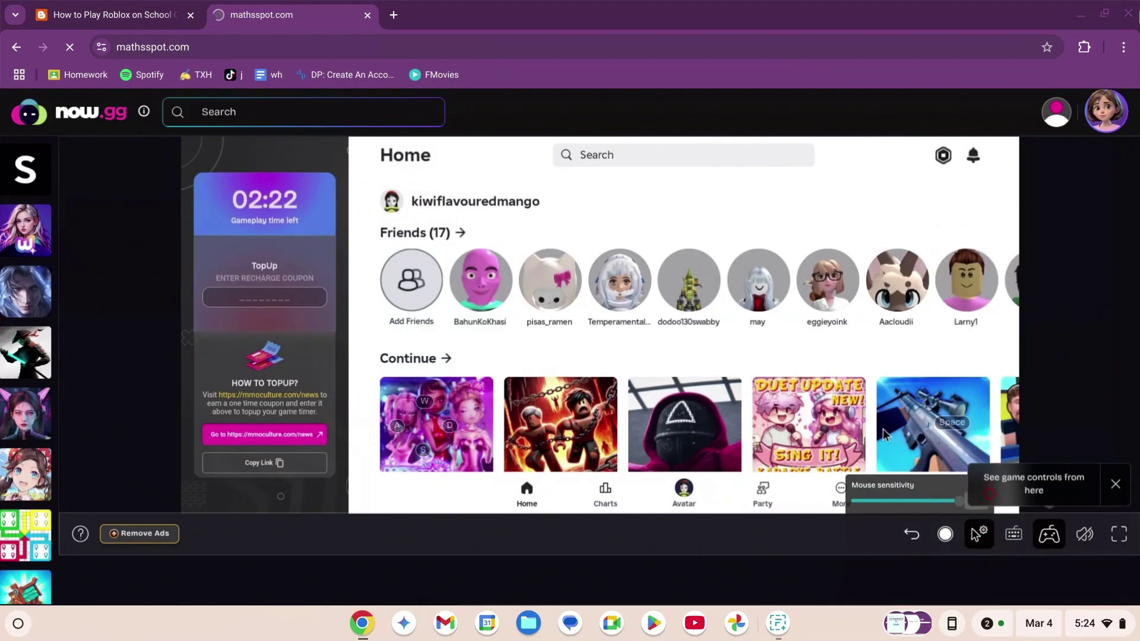
- Turn the game volume up and toggle the on-screen keyboard
{"action": "left_click", "coordinate": [1054, 546]}
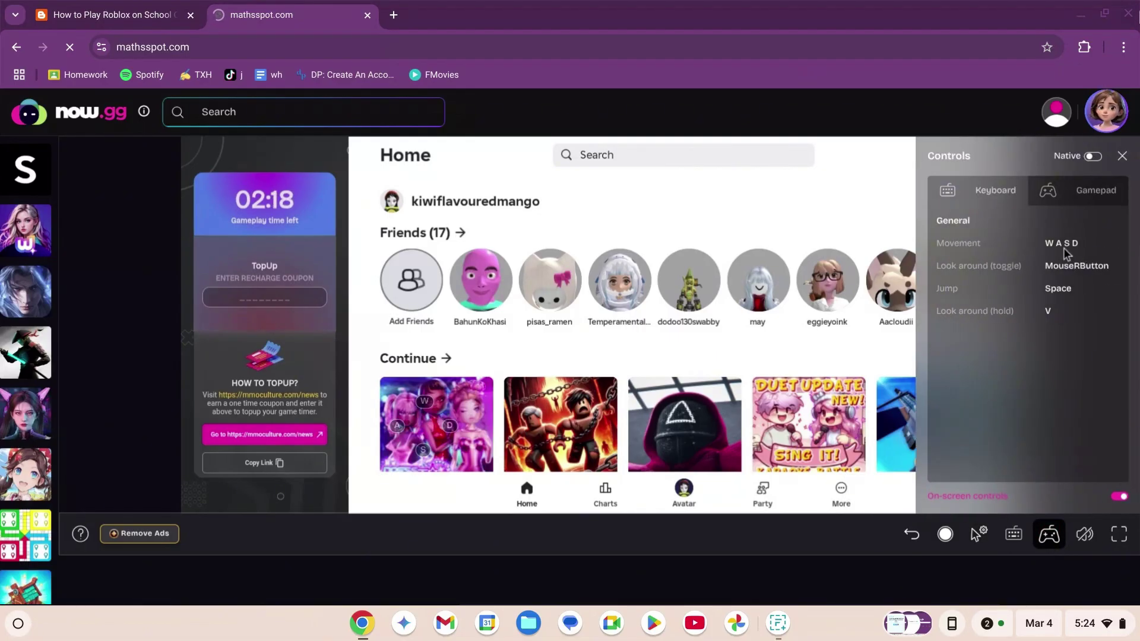
{"action": "left_click", "coordinate": [1084, 534]}
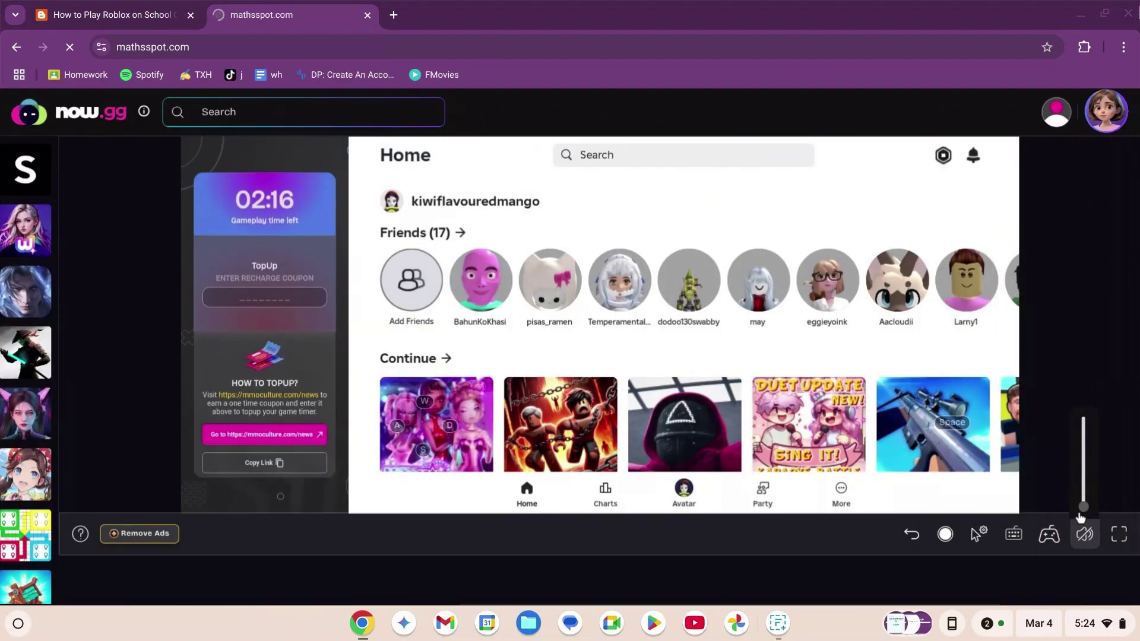
{"action": "left_click_drag", "start_coordinate": [1088, 503], "coordinate": [1080, 471]}
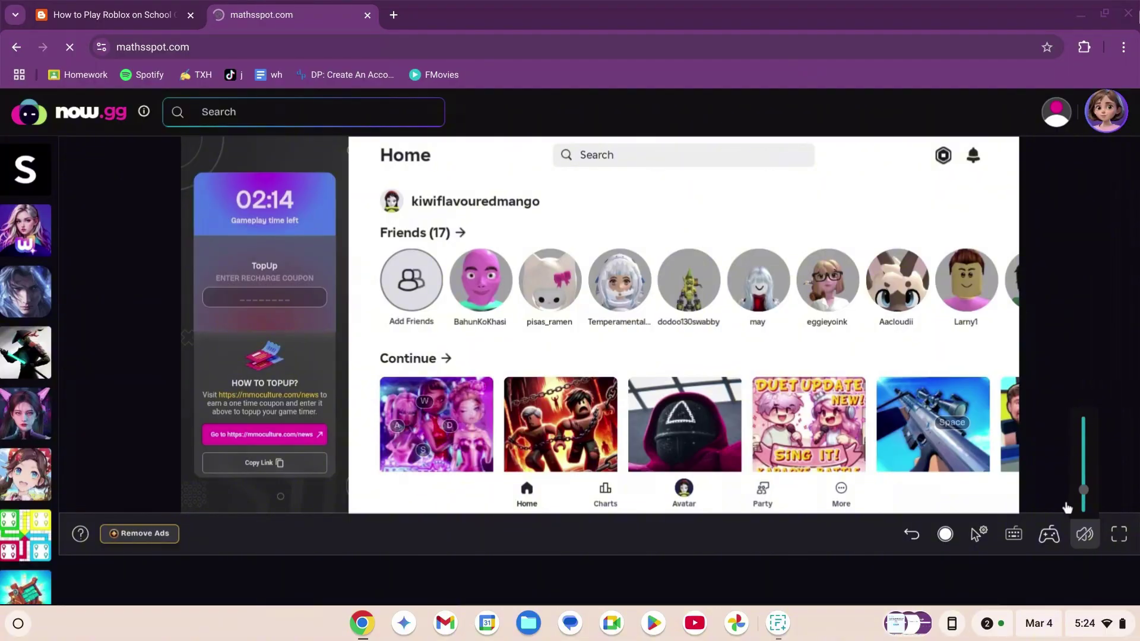
{"action": "left_click", "coordinate": [1015, 535]}
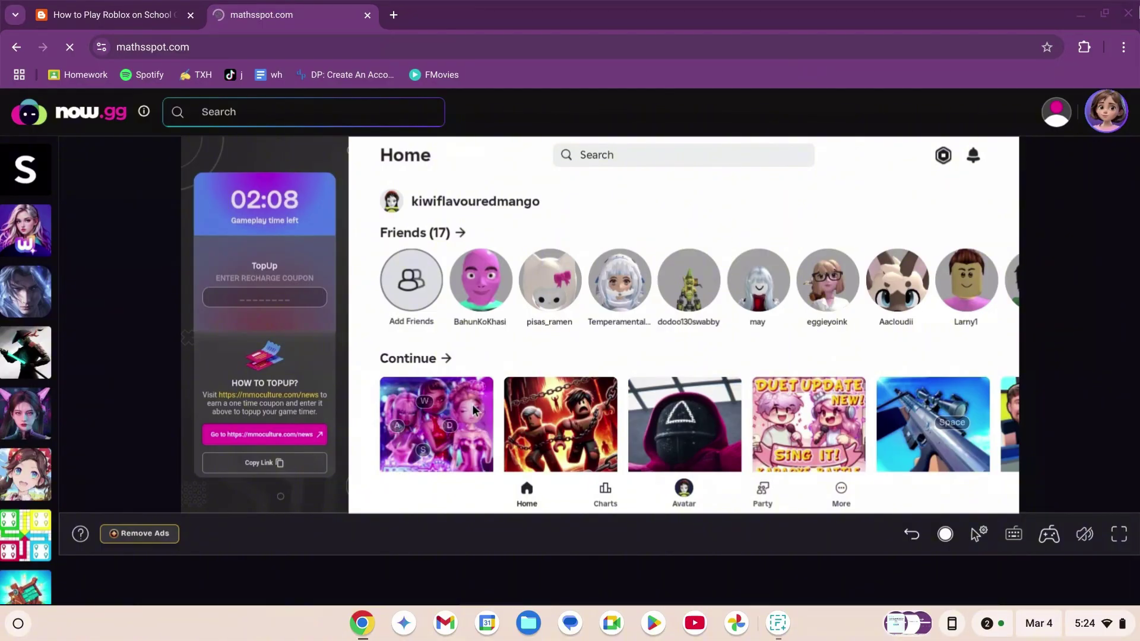
- Start Dress To Impress and walk the avatar across the runway room
{"action": "left_click", "coordinate": [462, 393]}
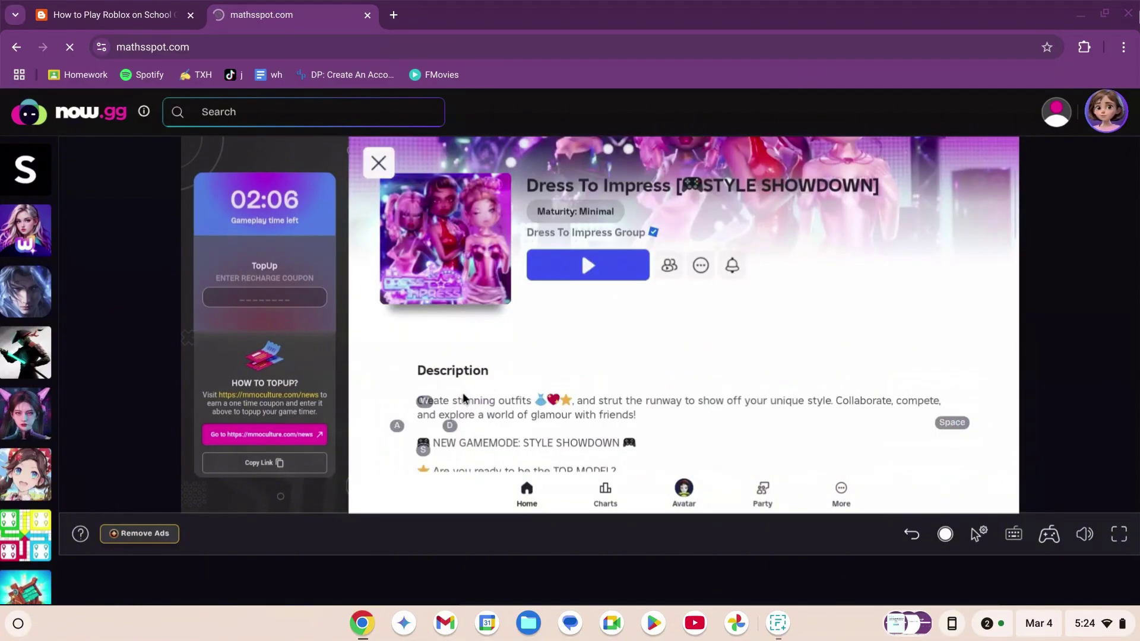
{"action": "left_click", "coordinate": [610, 265]}
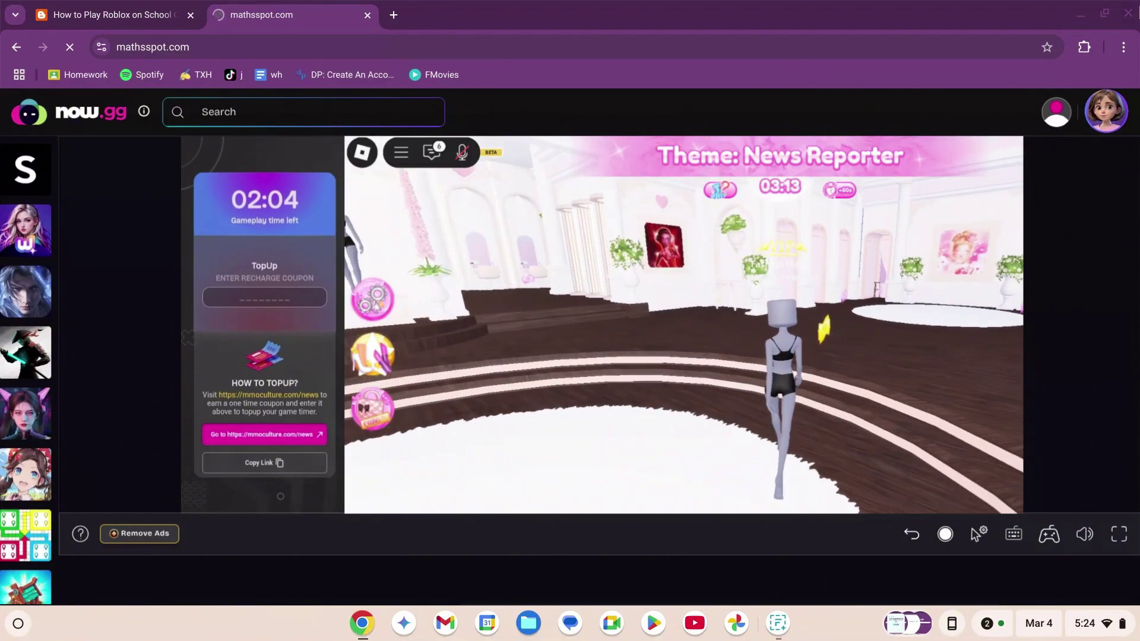
{"action": "left_click", "coordinate": [805, 411]}
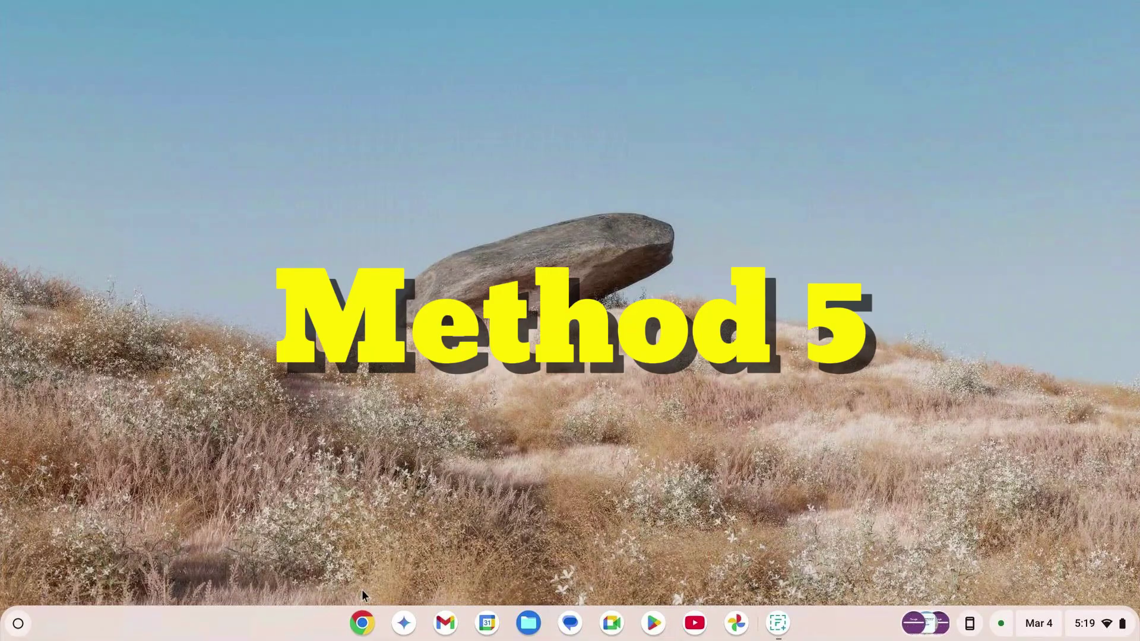
- Load gd7playz.blogspot.com/2025/03/ssb.html in a new Chrome window
{"action": "left_click", "coordinate": [361, 623]}
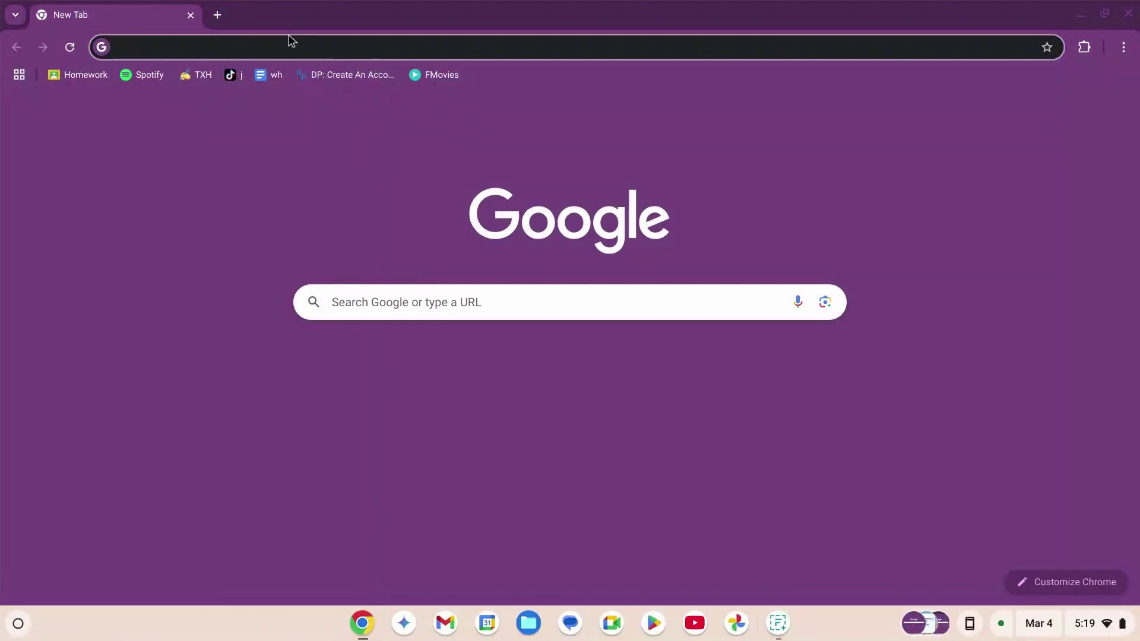
{"action": "type", "text": "gd7"}
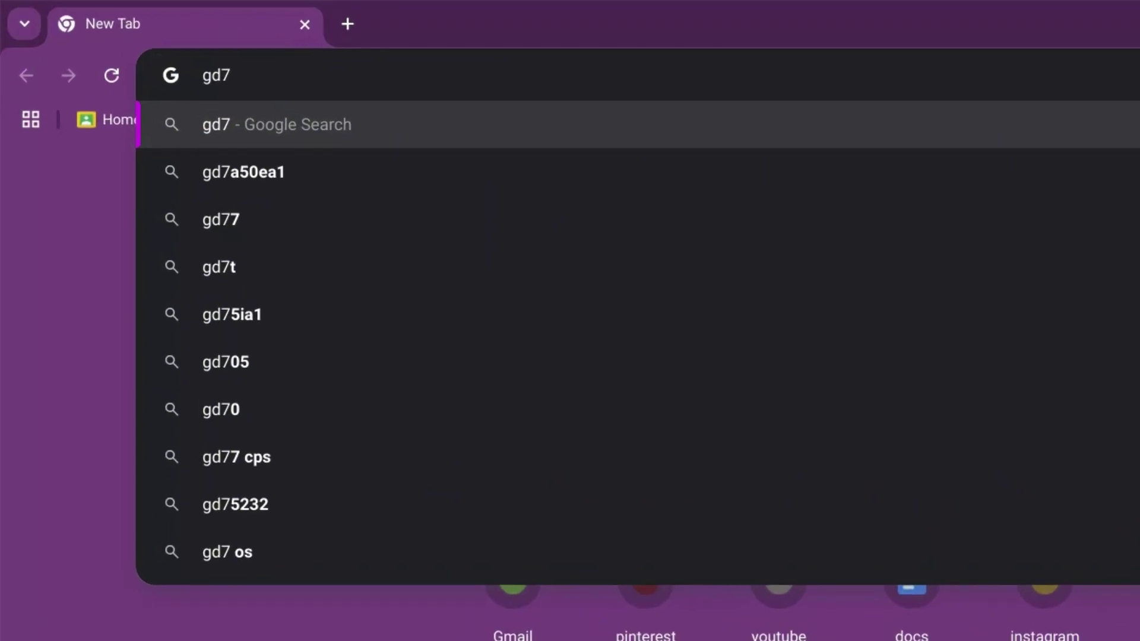
{"action": "type", "text": "playz"}
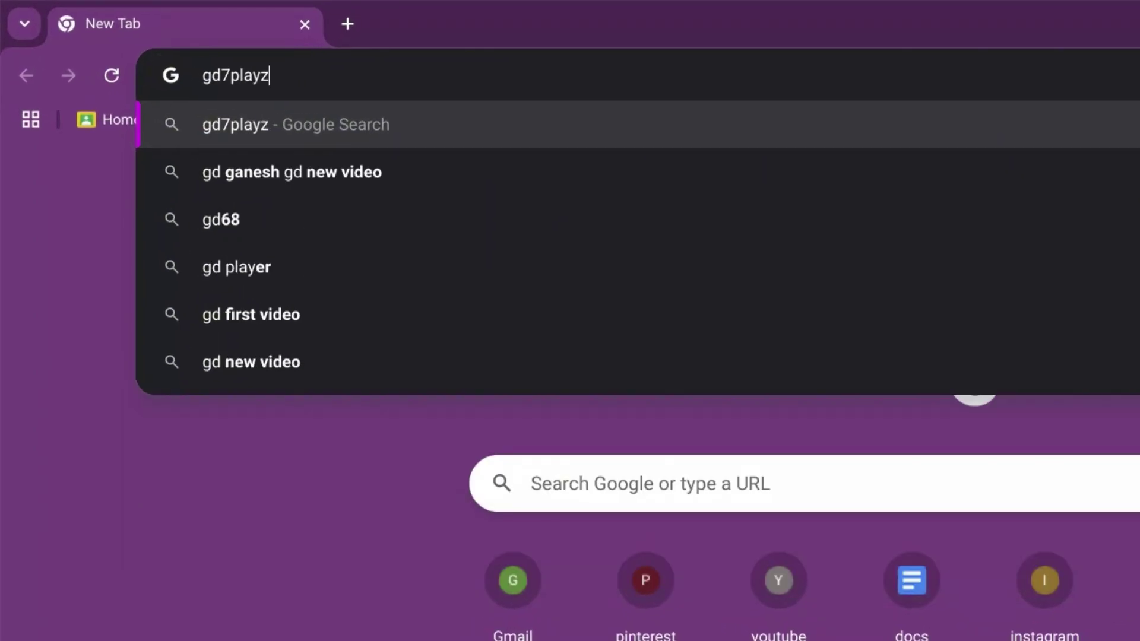
{"action": "type", "text": ".blogspo"}
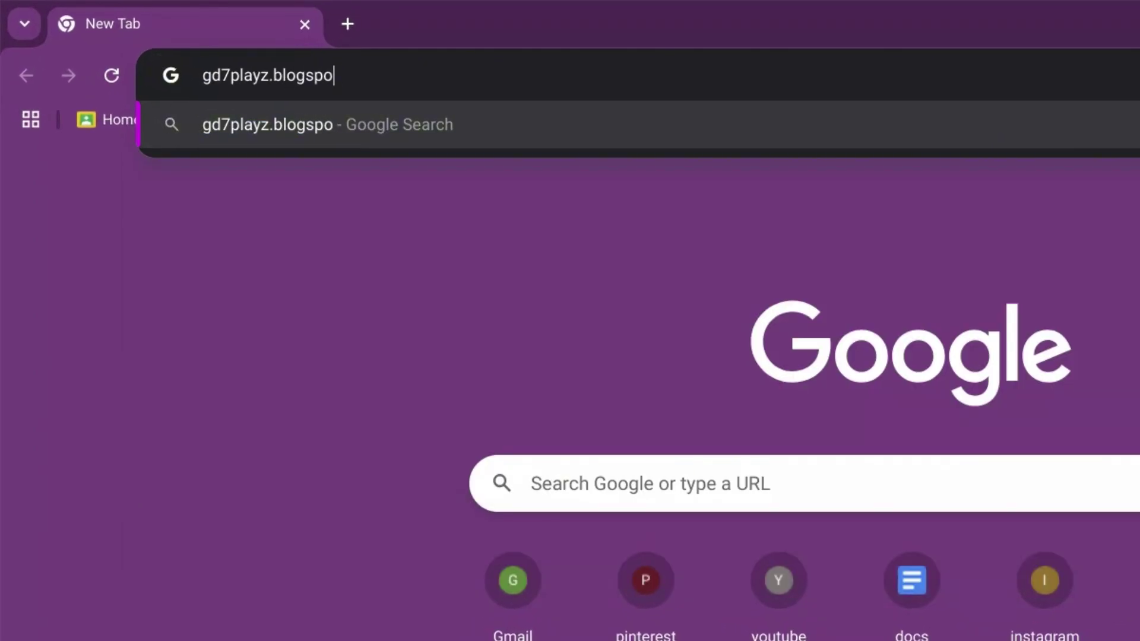
{"action": "type", "text": "t.com/"}
{"action": "type", "text": "2025"}
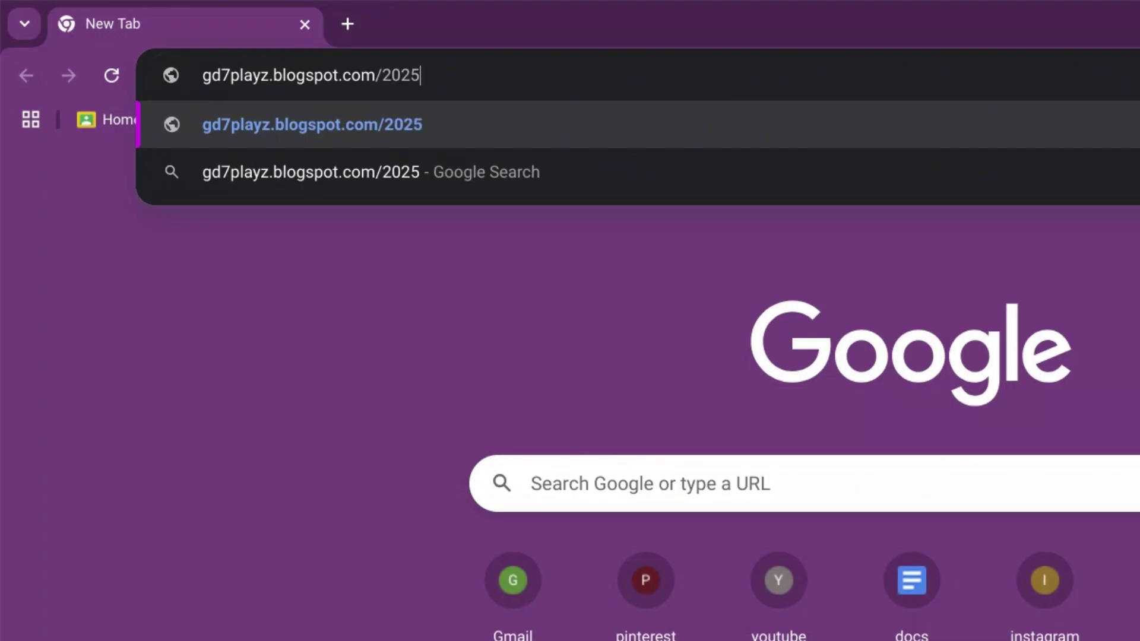
{"action": "type", "text": "/03/ssb.htm"}
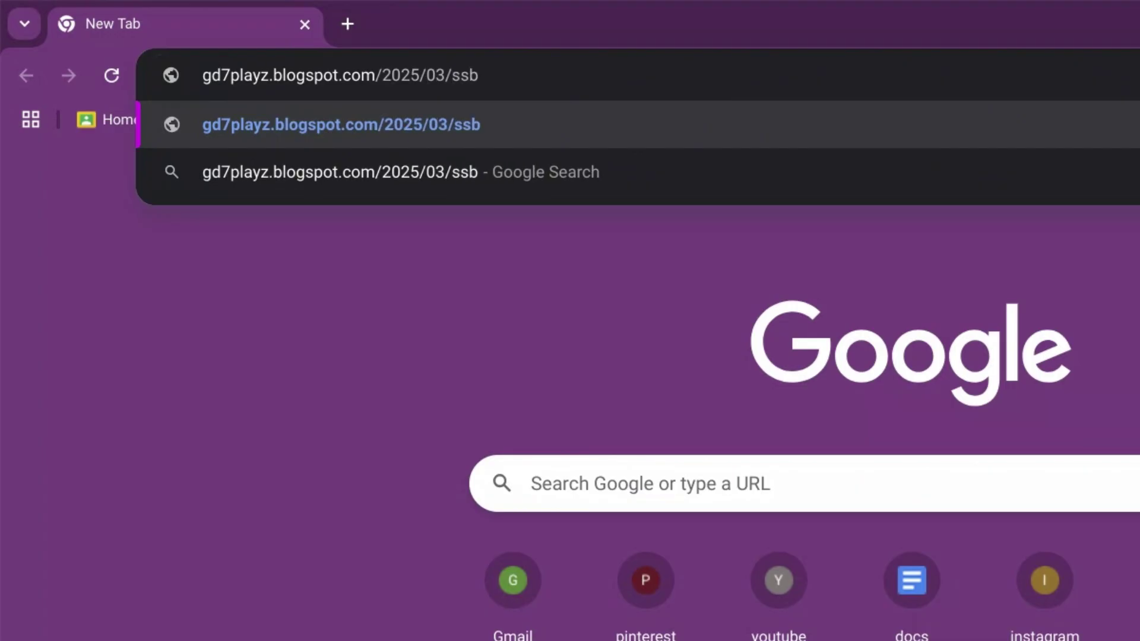
{"action": "type", "text": "l"}
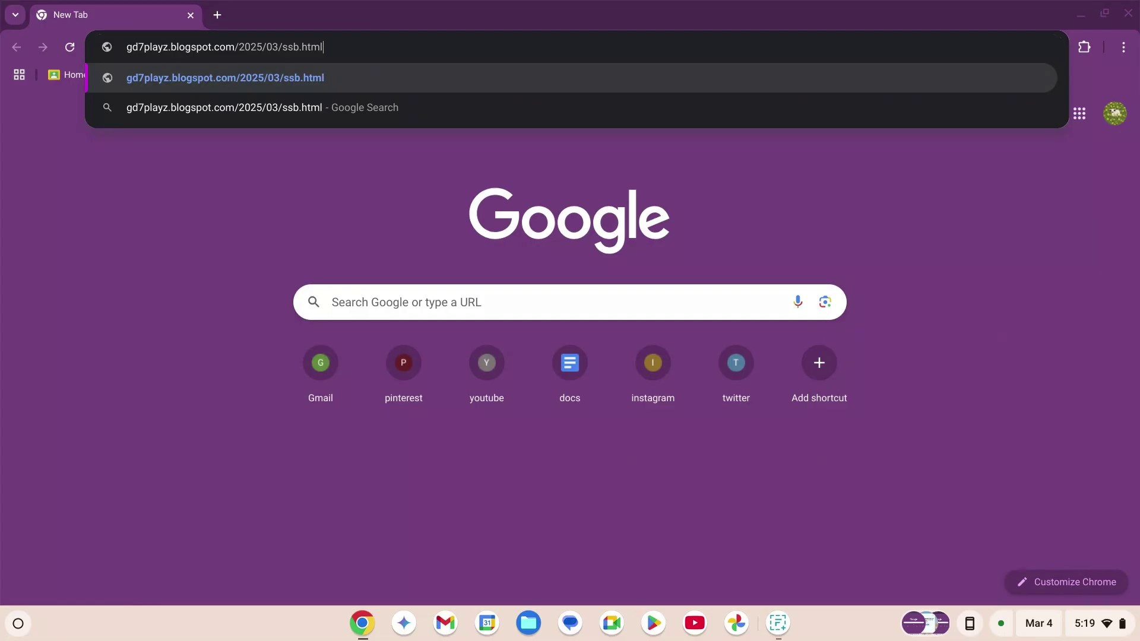
{"action": "key", "text": "Return"}
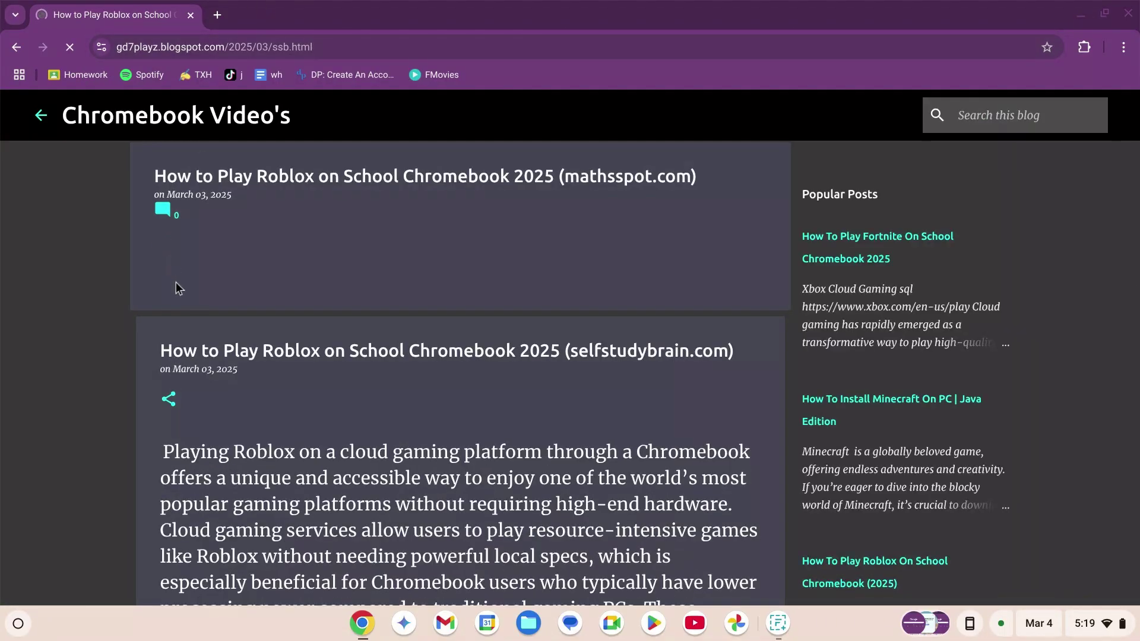
- Copy selfstudybrain.com from the post and load it in a new tab
{"action": "scroll", "coordinate": [176, 283], "scroll_direction": "down", "scroll_amount": 15}
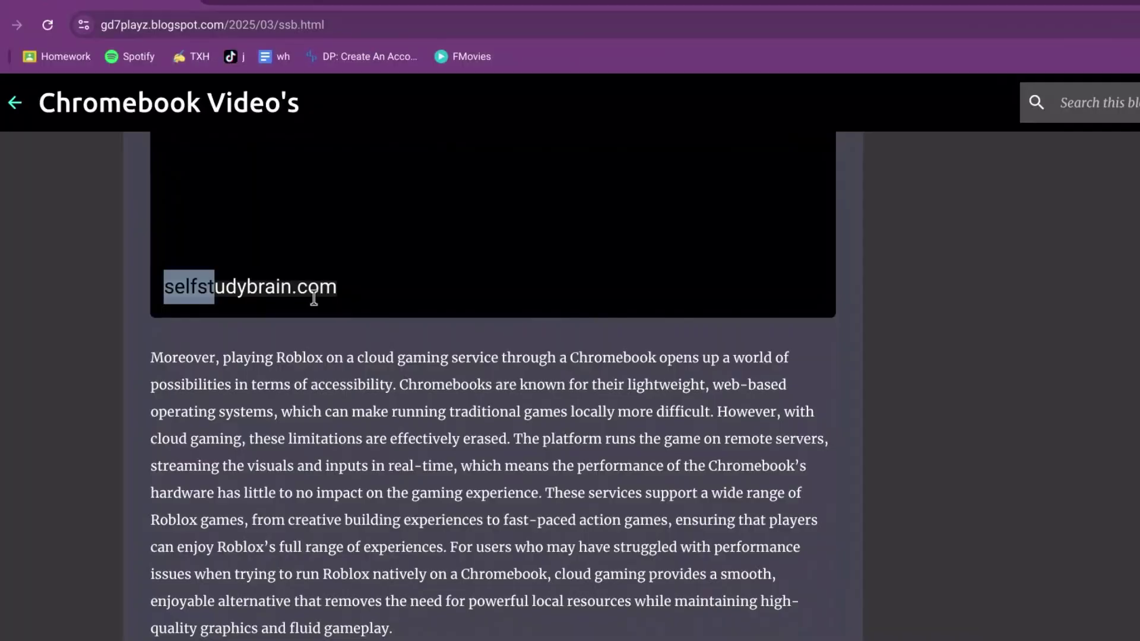
{"action": "left_click_drag", "start_coordinate": [314, 299], "coordinate": [337, 290]}
{"action": "key", "text": "ctrl+c"}
{"action": "key", "text": "ctrl+t"}
{"action": "key", "text": "ctrl+v"}
{"action": "key", "text": "Return"}
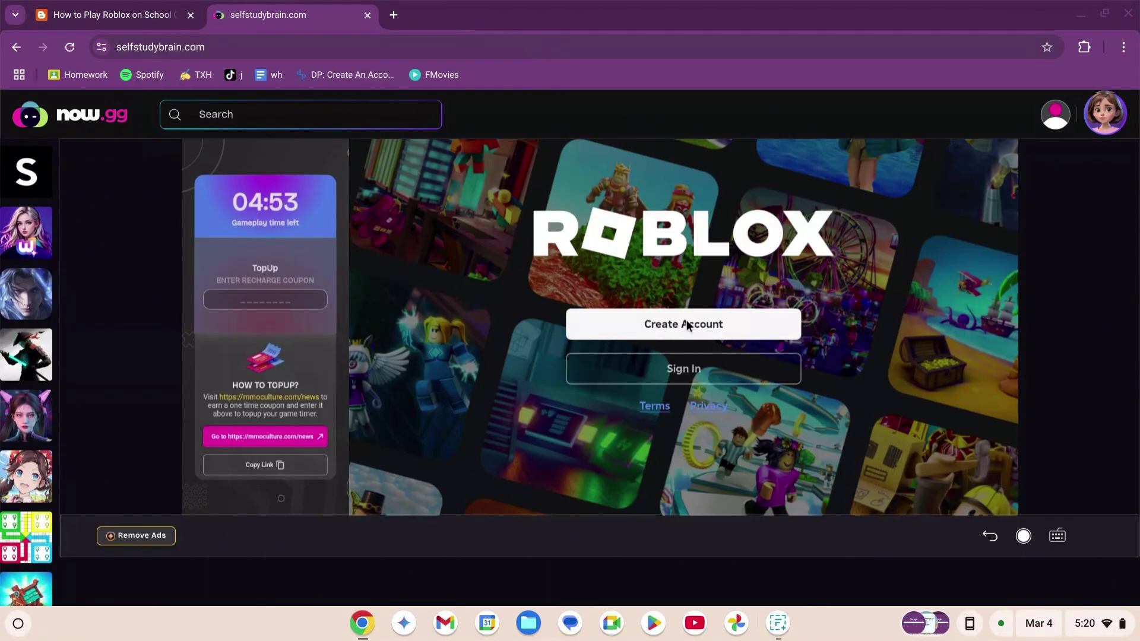
- Sign in to the Roblox account from the start screen
{"action": "left_click", "coordinate": [703, 372]}
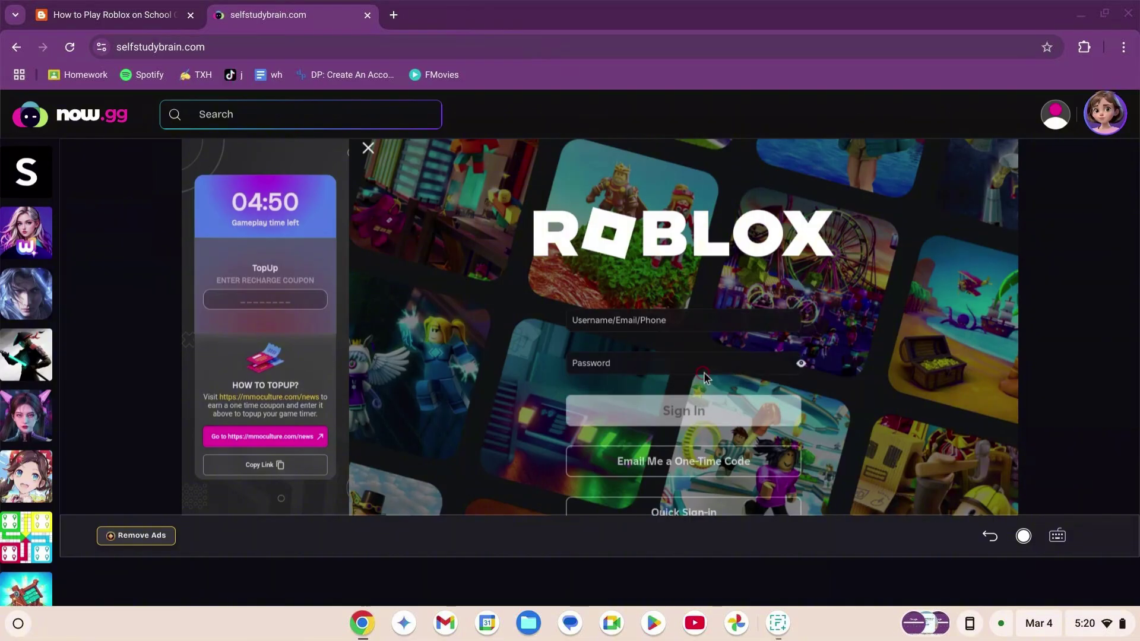
{"action": "left_click", "coordinate": [661, 322]}
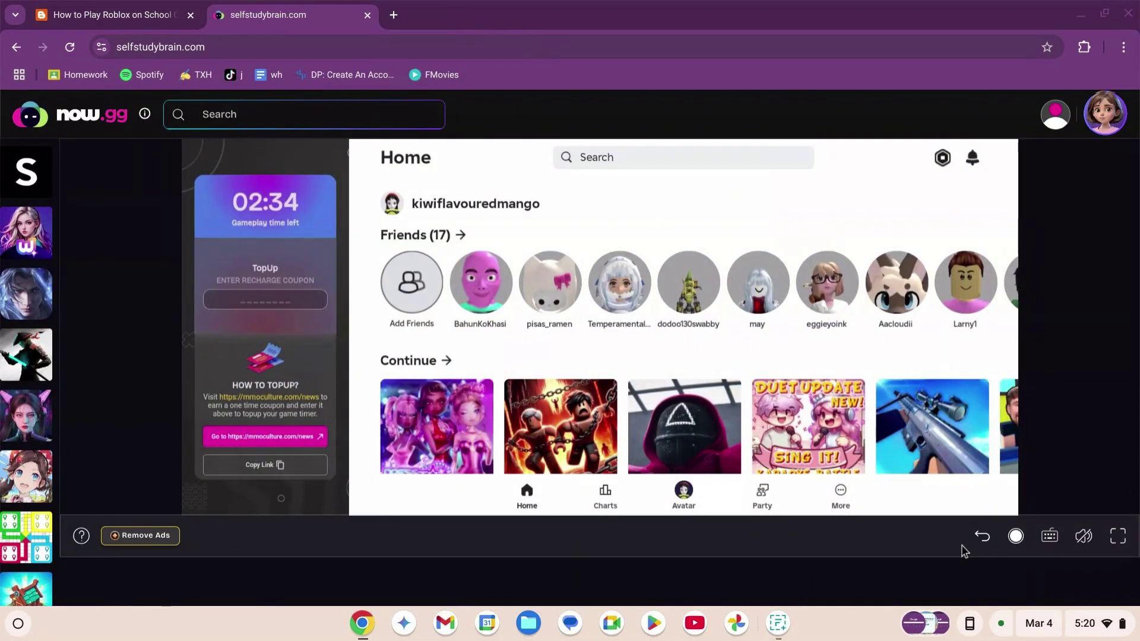
- Dismiss the tab-sharing request and raise mouse sensitivity to the maximum of 10
{"action": "left_click", "coordinate": [1015, 537]}
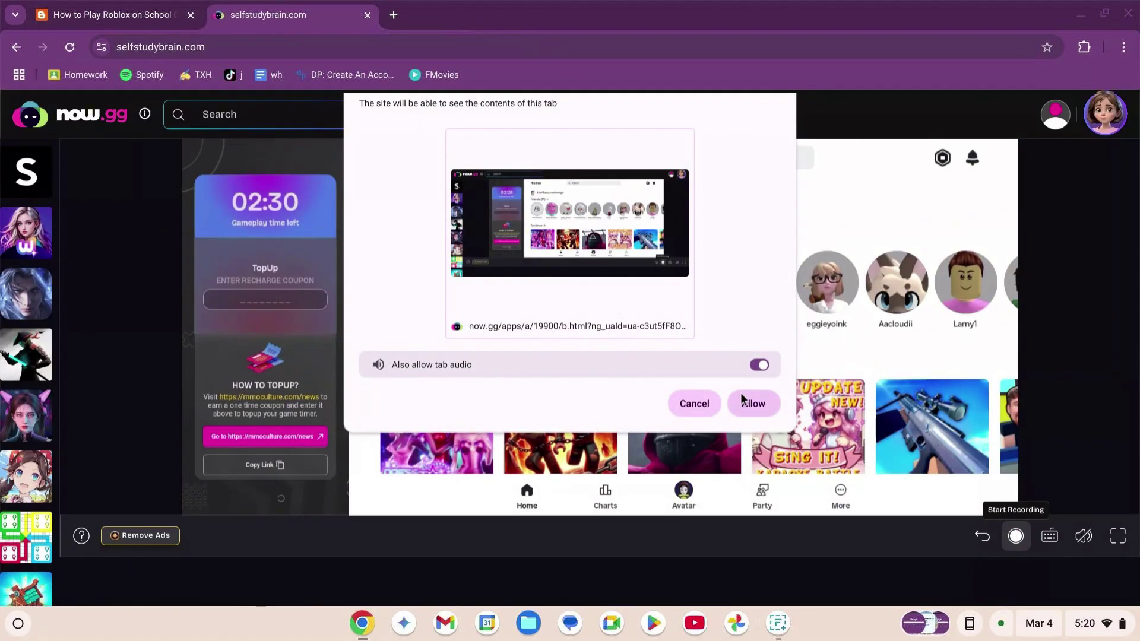
{"action": "left_click", "coordinate": [692, 405]}
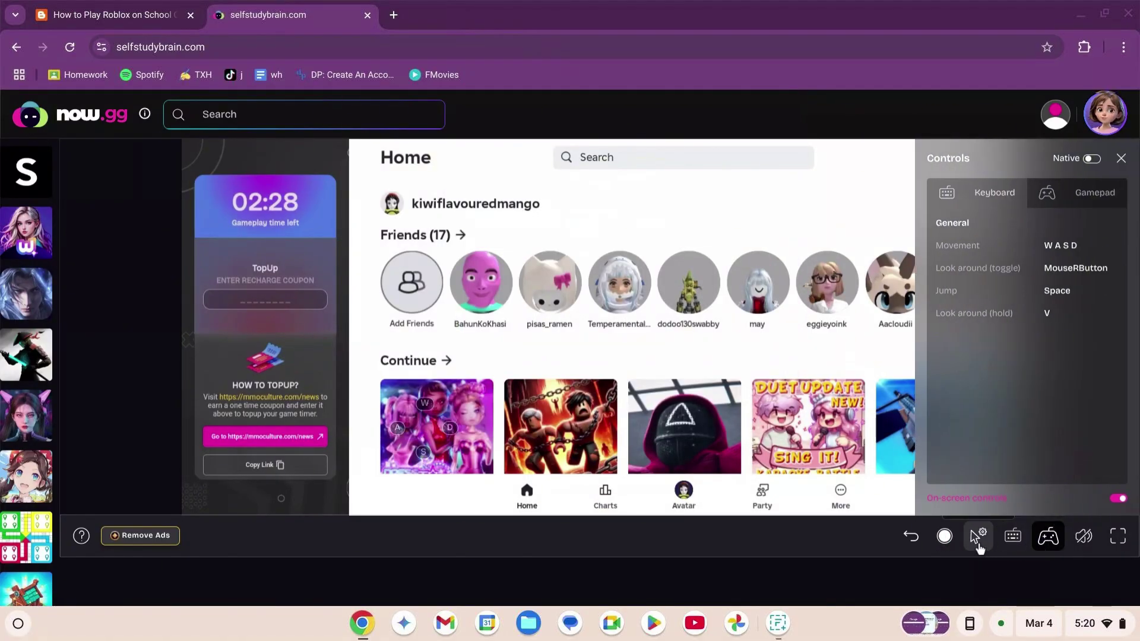
{"action": "left_click", "coordinate": [978, 538]}
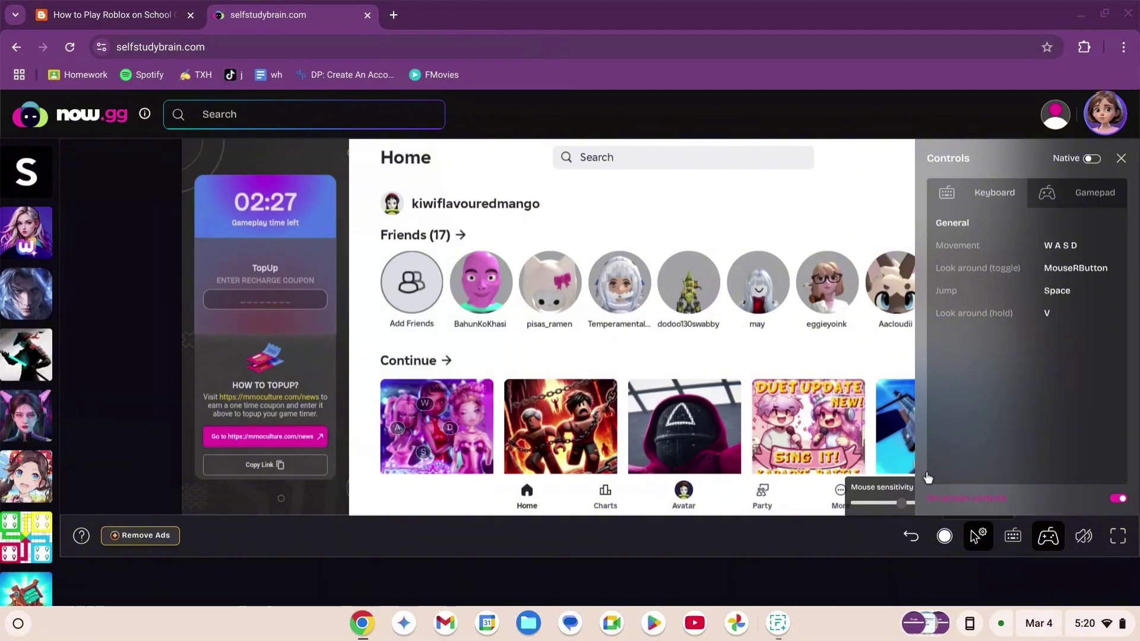
{"action": "left_click", "coordinate": [1121, 158]}
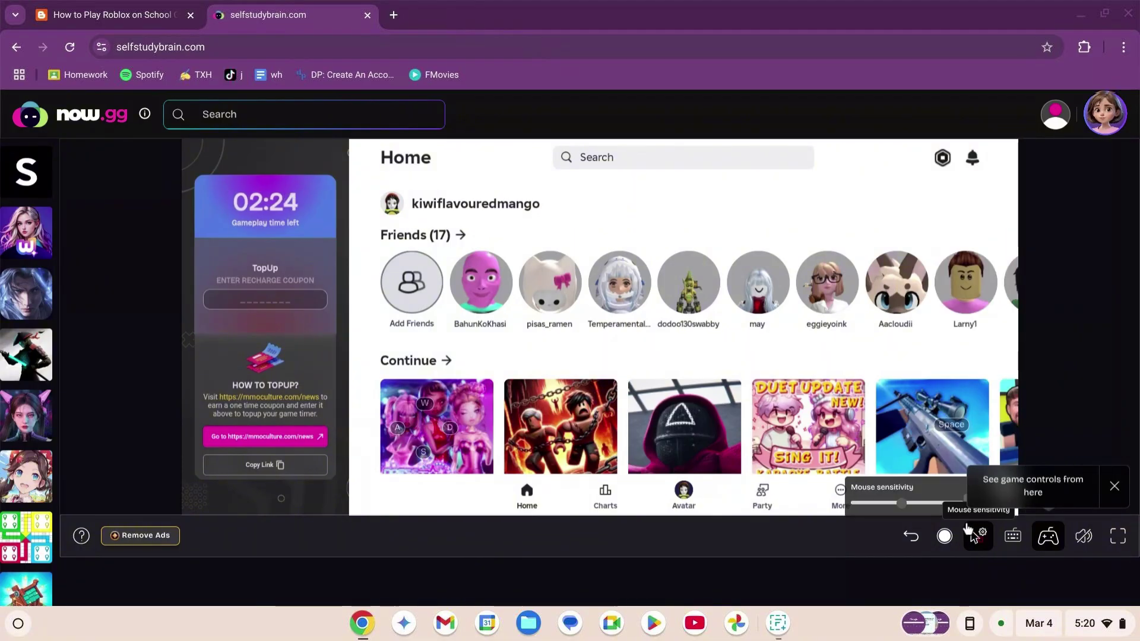
{"action": "left_click_drag", "start_coordinate": [909, 504], "coordinate": [985, 499]}
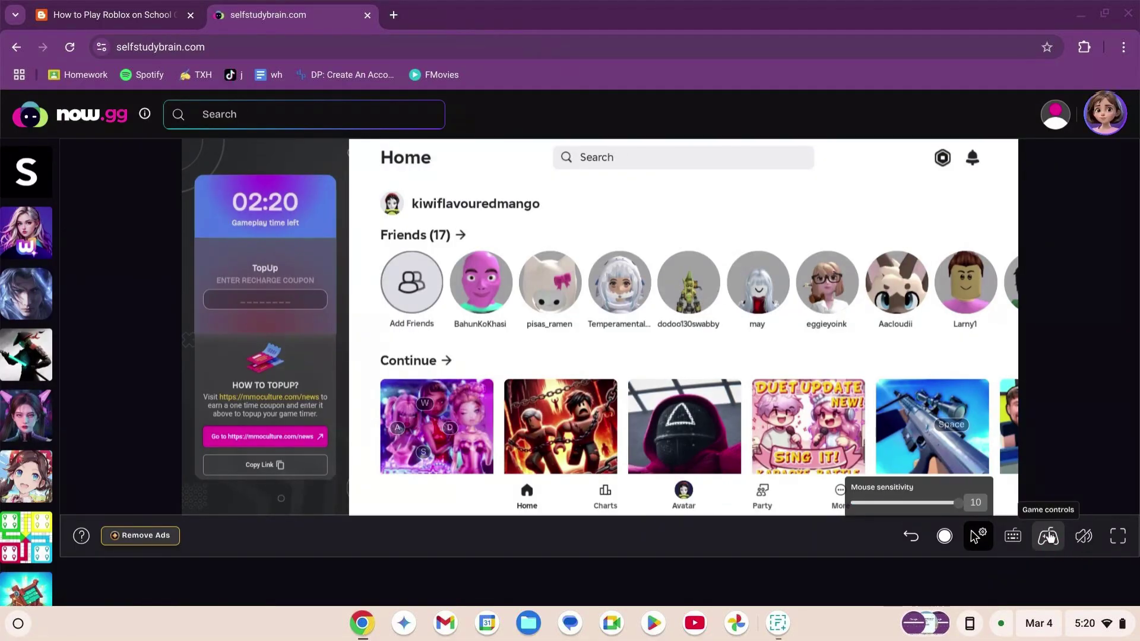
- Turn the game volume up and launch Dress To Impress from Continue
{"action": "left_click", "coordinate": [1048, 536]}
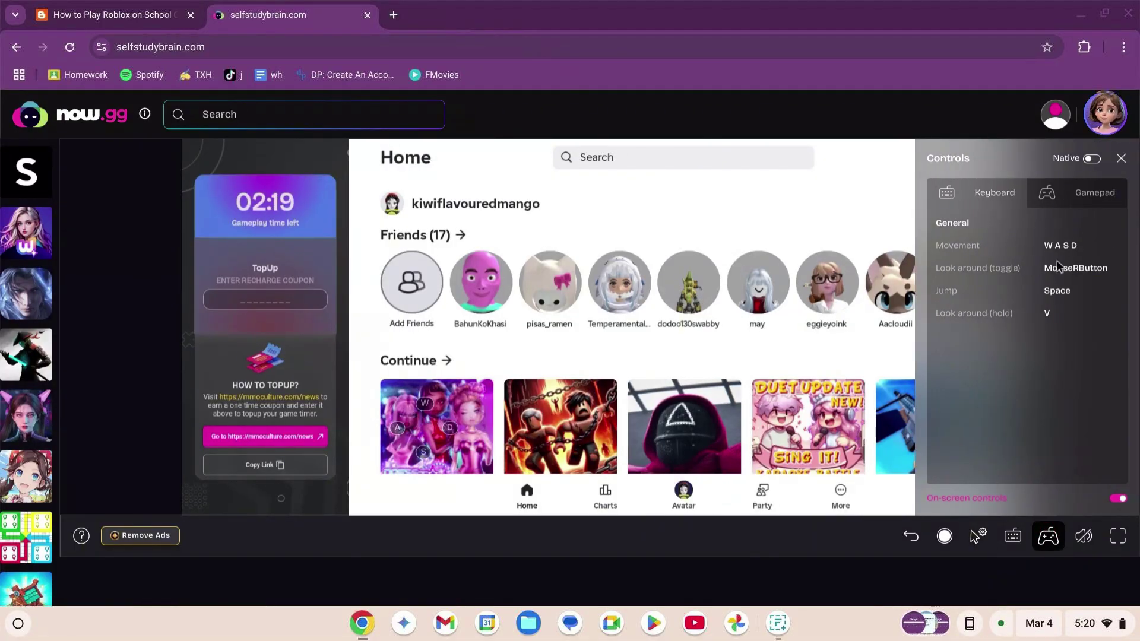
{"action": "left_click", "coordinate": [1048, 536]}
{"action": "mouse_move", "coordinate": [1083, 538]}
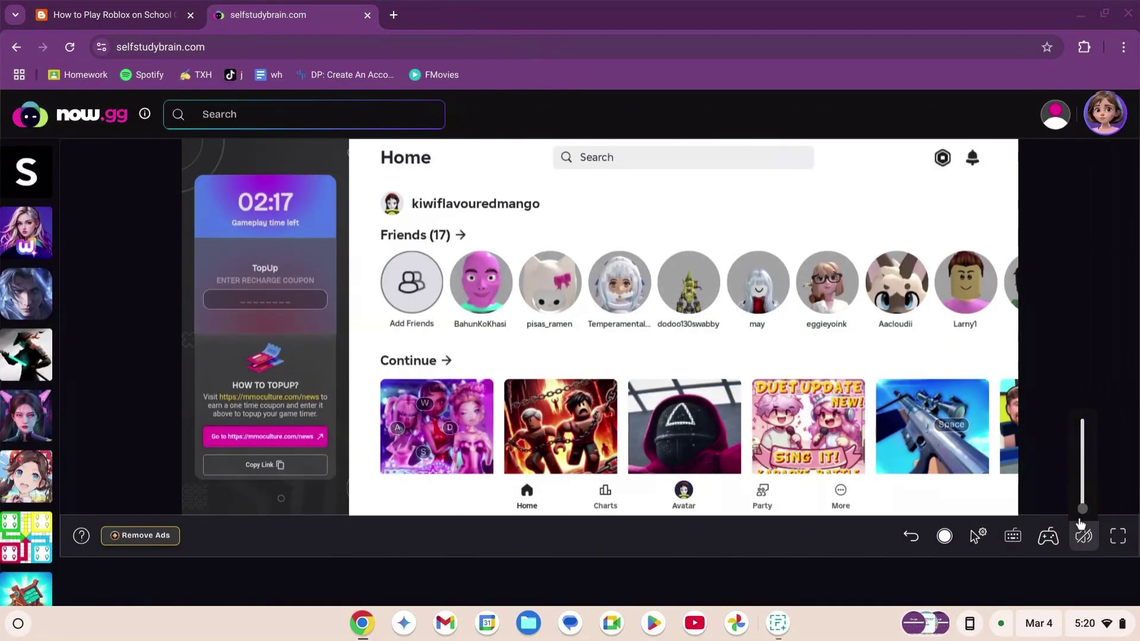
{"action": "mouse_move", "coordinate": [1082, 508]}
{"action": "left_mouse_down"}
{"action": "mouse_move", "coordinate": [1079, 425]}
{"action": "mouse_move", "coordinate": [1066, 516]}
{"action": "left_mouse_up"}
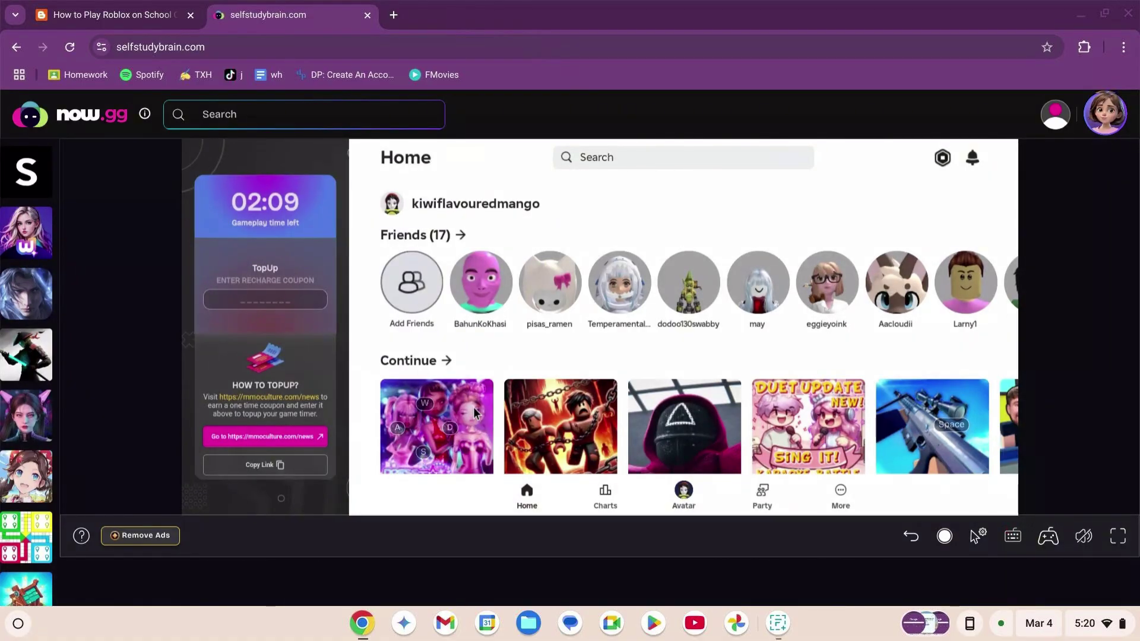
{"action": "left_click", "coordinate": [462, 392]}
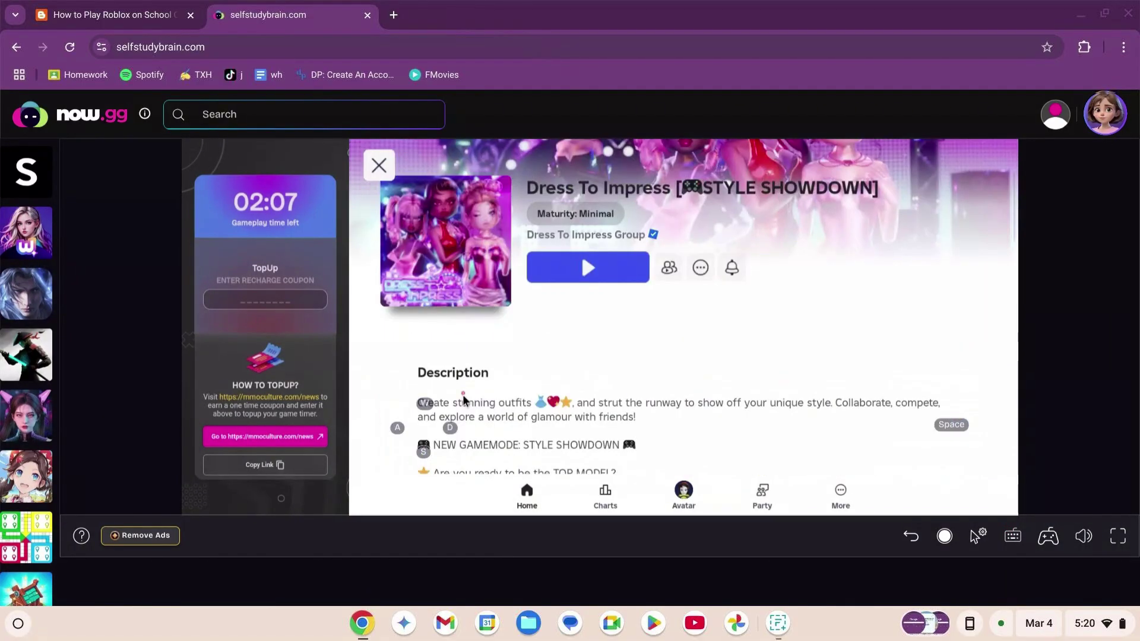
{"action": "left_click", "coordinate": [614, 263]}
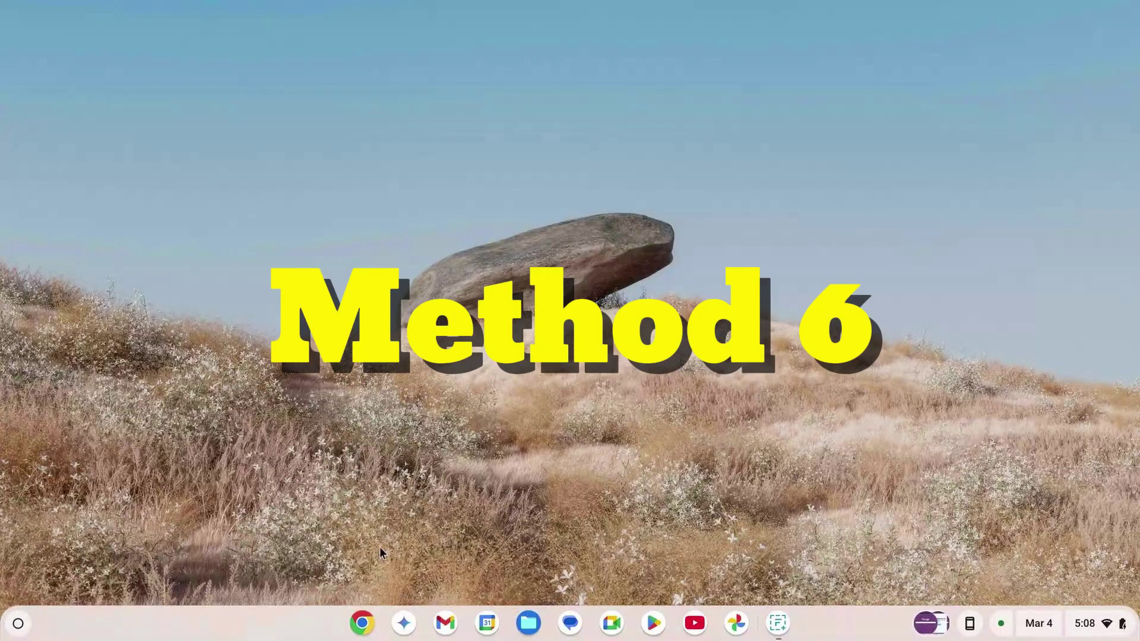
- Load gd7playz.blogspot.com/2025/03/y9.html in a new Chrome window
{"action": "left_click", "coordinate": [361, 623]}
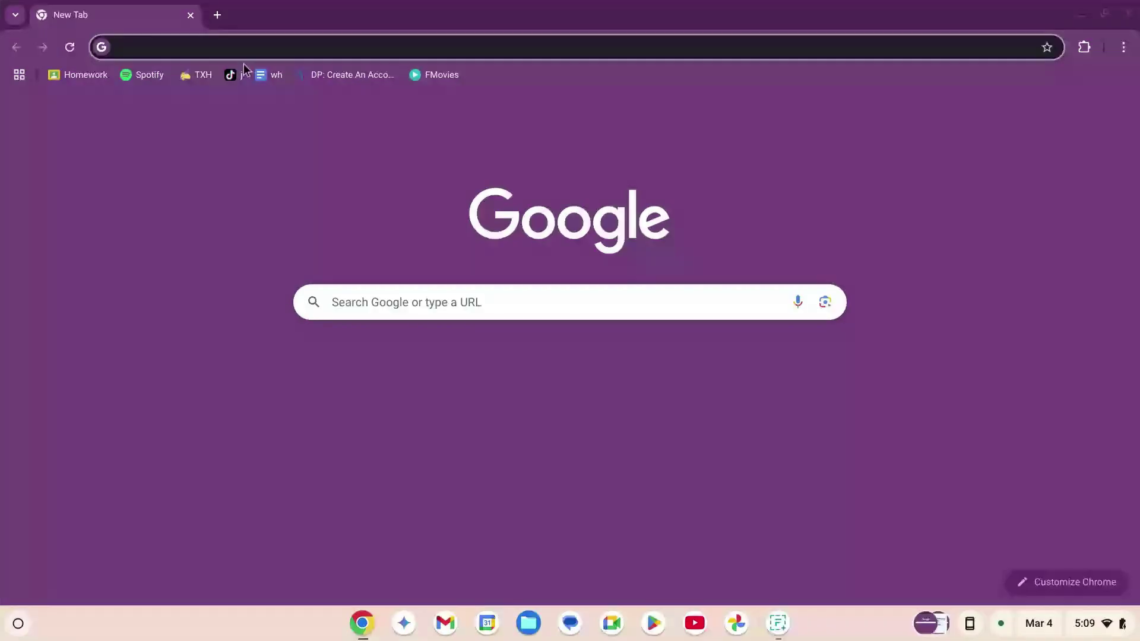
{"action": "type", "text": "gd7"}
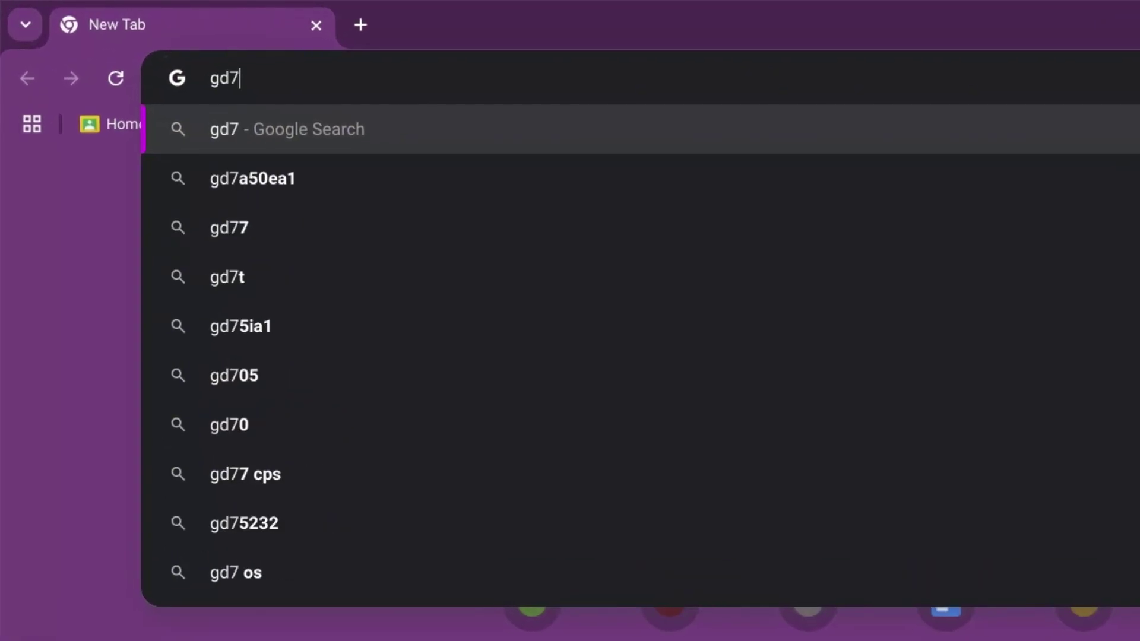
{"action": "type", "text": "playz.bl"}
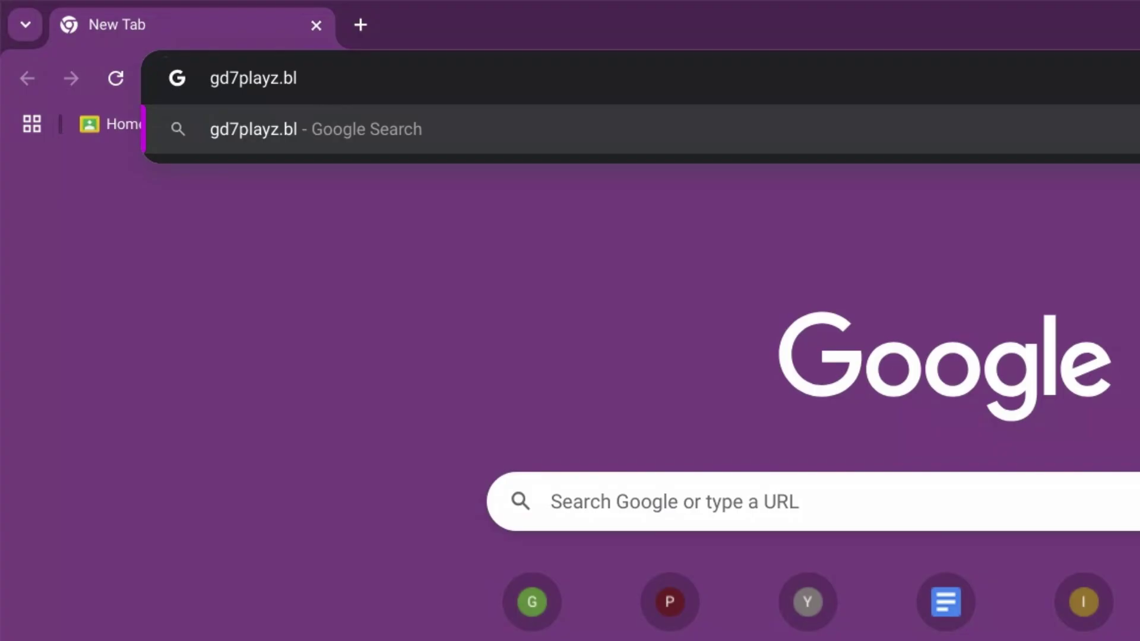
{"action": "type", "text": "ogspot"}
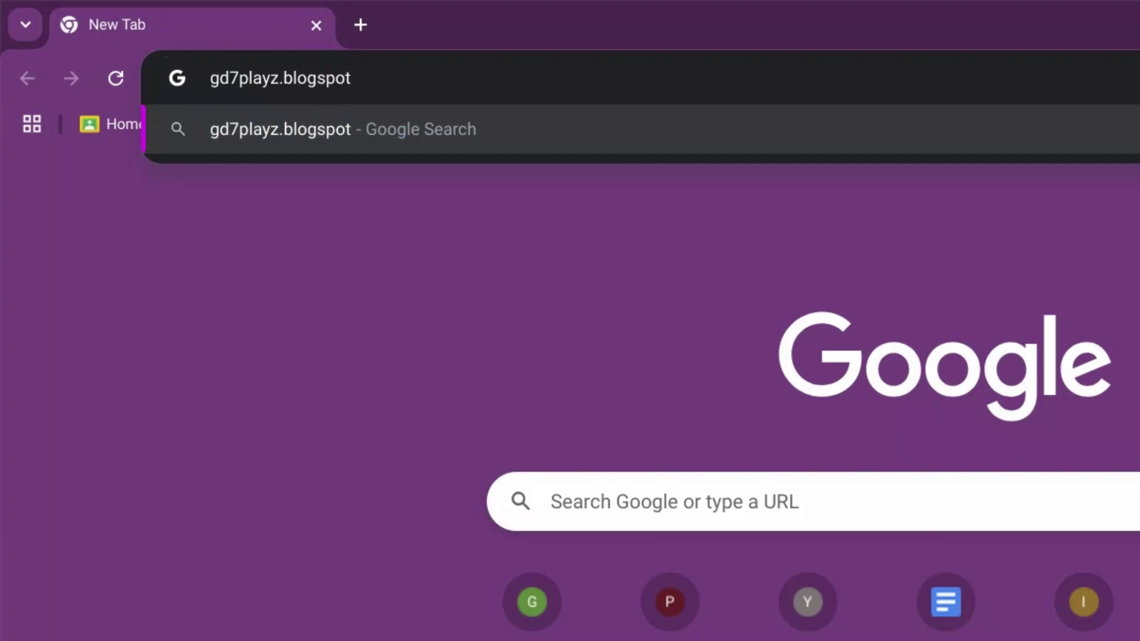
{"action": "type", "text": ".com/202"}
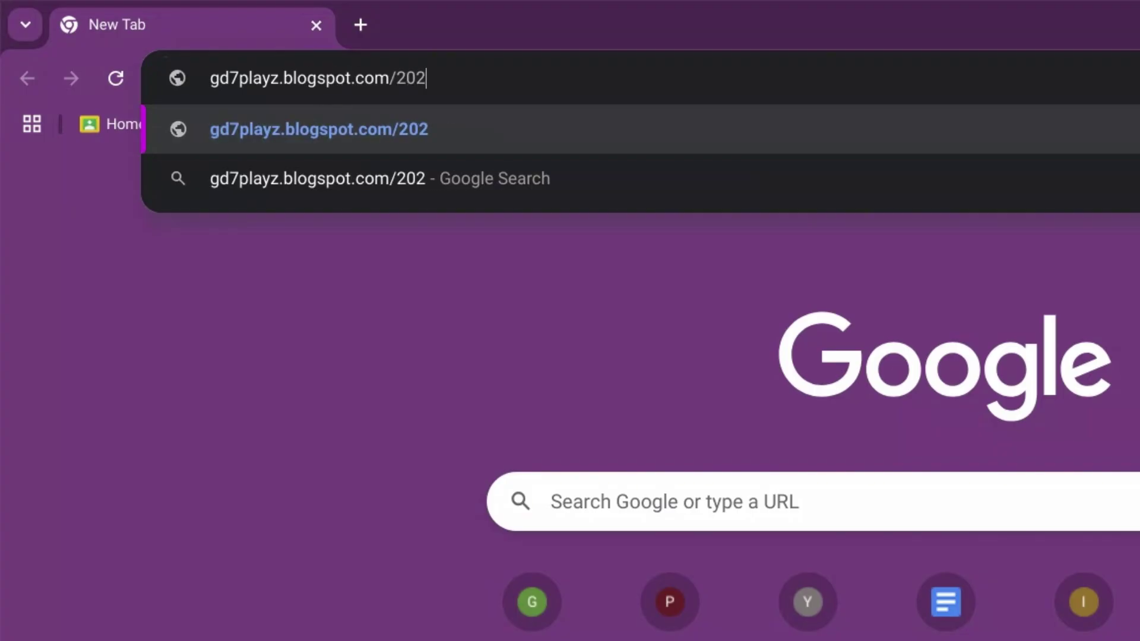
{"action": "type", "text": "5/03/y"}
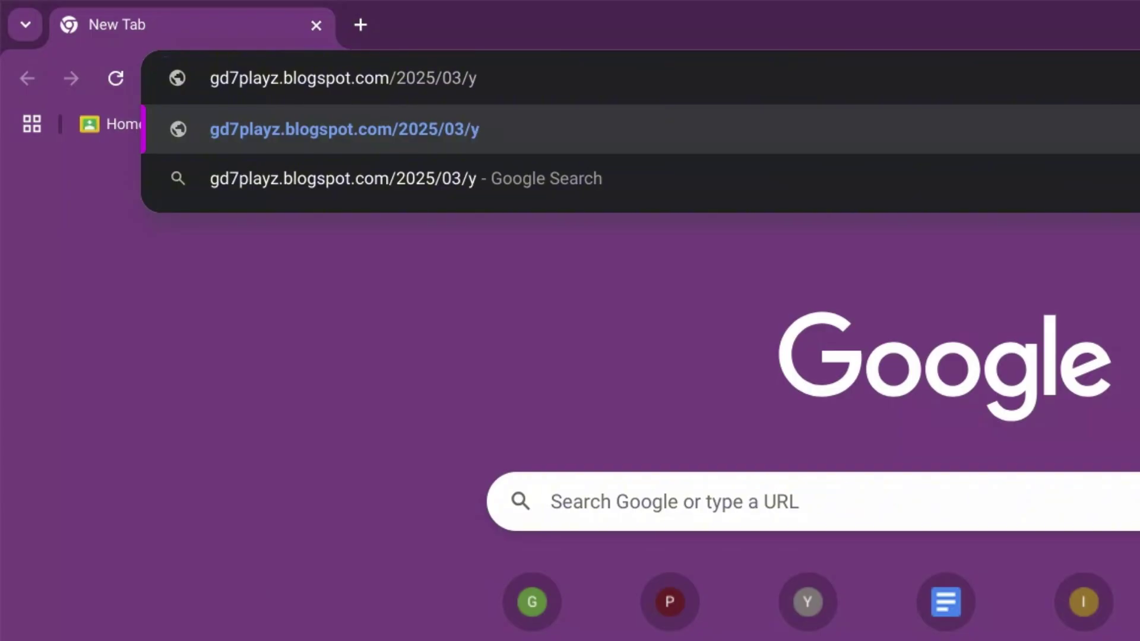
{"action": "type", "text": "9.html"}
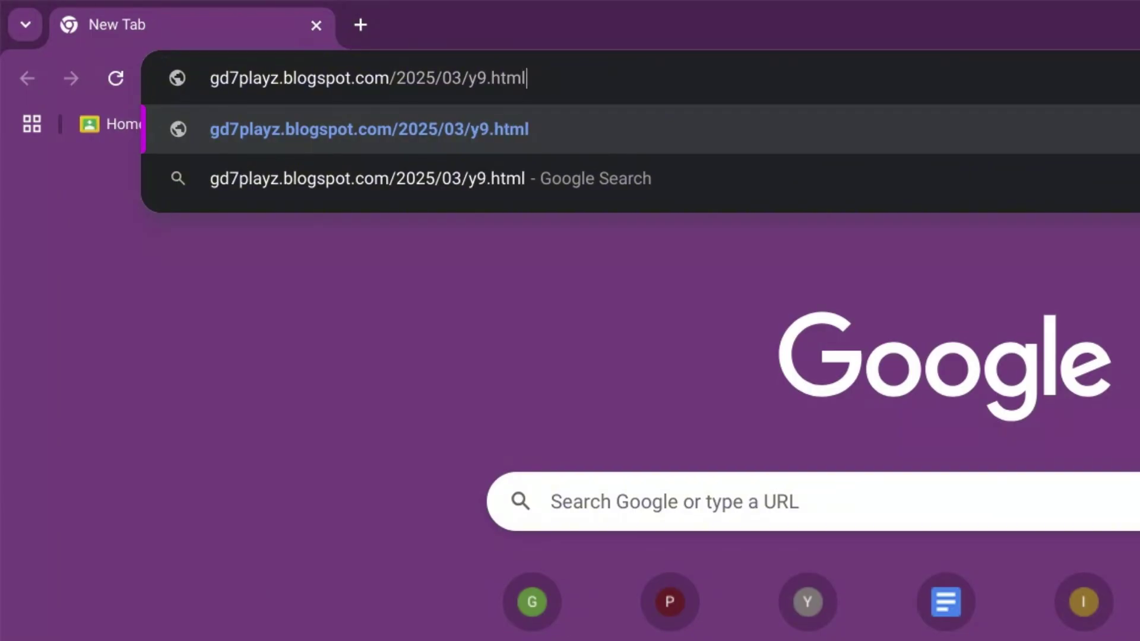
{"action": "key", "text": "Return"}
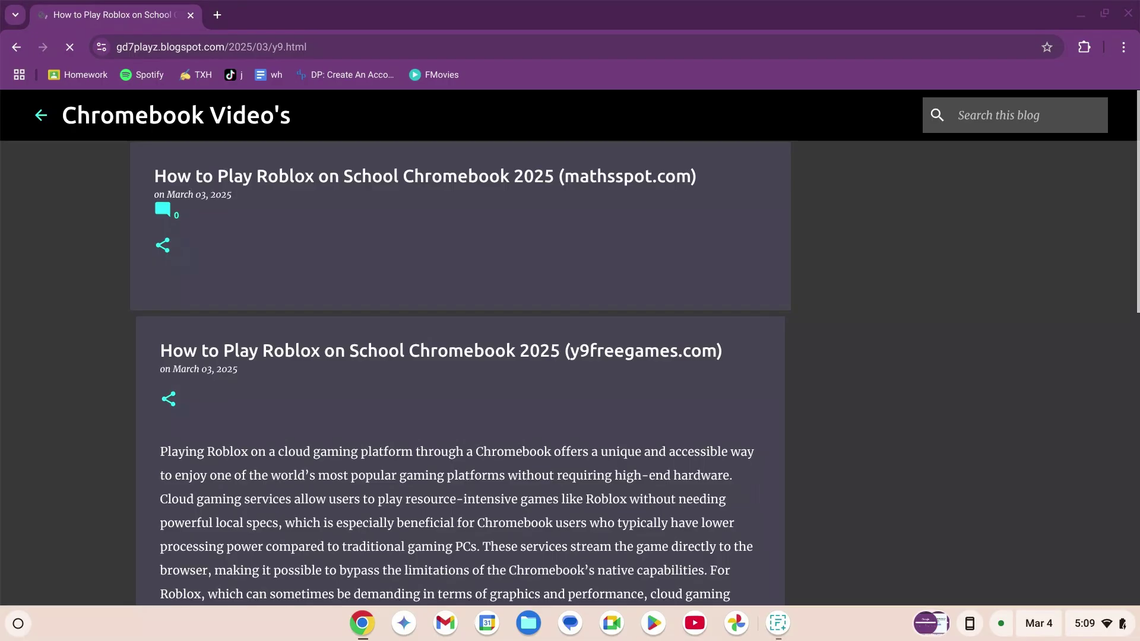
- Select the y9freegames.com address in the post's code box
{"action": "scroll", "coordinate": [313, 323], "scroll_direction": "down", "scroll_amount": 10}
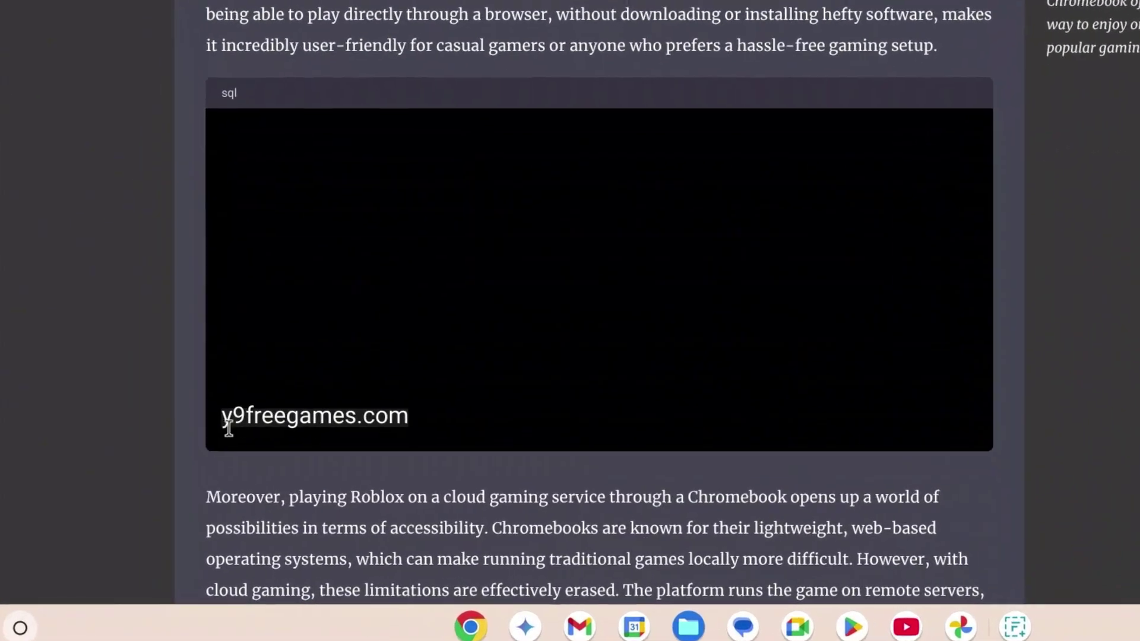
{"action": "left_click_drag", "start_coordinate": [172, 462], "coordinate": [272, 464]}
{"action": "left_click_drag", "start_coordinate": [376, 405], "coordinate": [453, 415]}
{"action": "key", "text": "ctrl+c"}
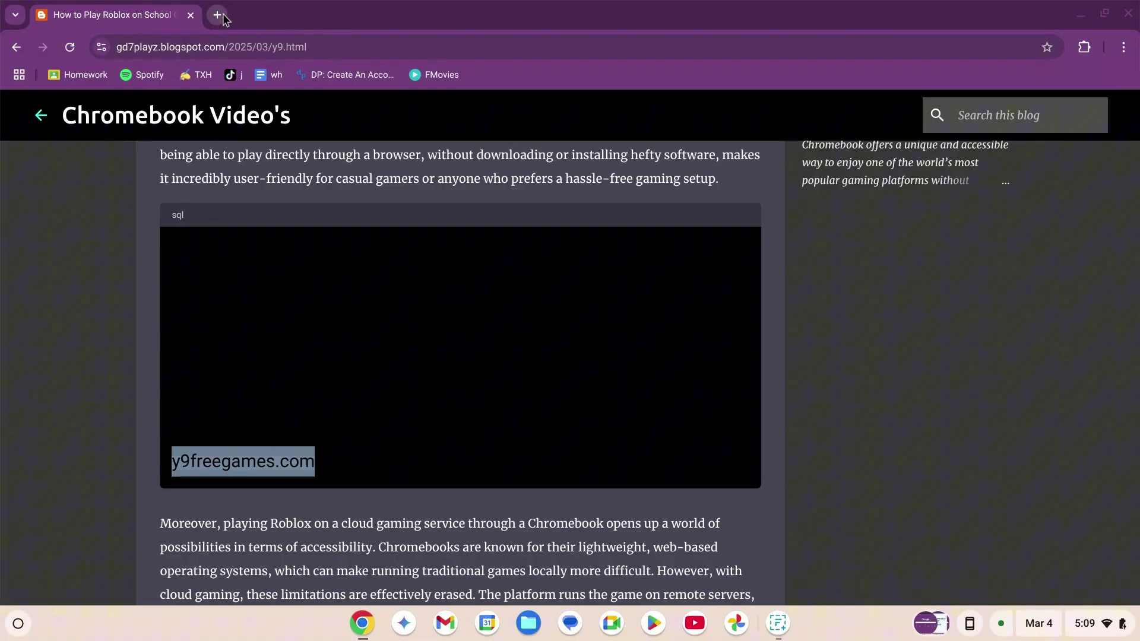
- Paste y9freegames.com into a new tab and load the site
{"action": "left_click", "coordinate": [217, 16]}
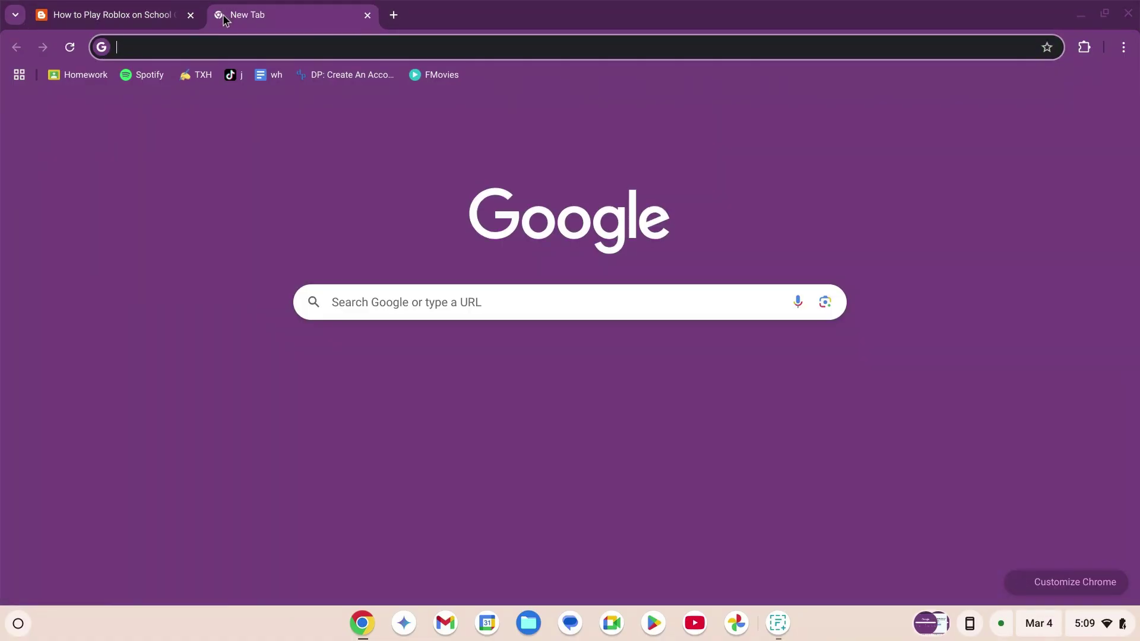
{"action": "key", "text": "ctrl+v"}
{"action": "key", "text": "Return"}
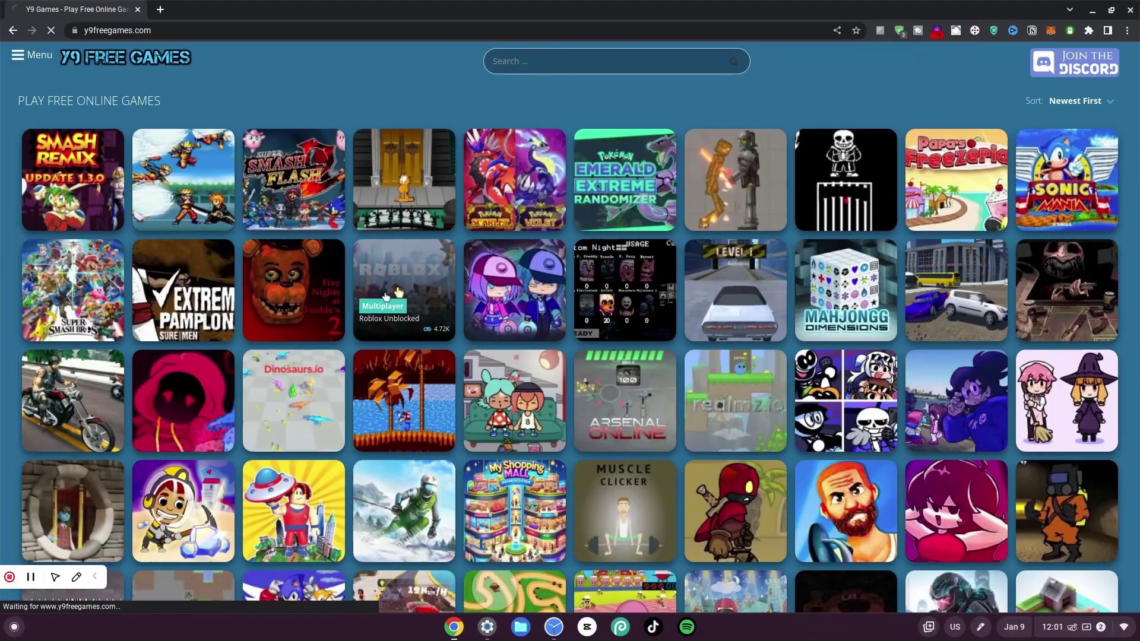
- Launch Roblox Unblocked via PLAY NOW and maximize the now.gg window
{"action": "left_click", "coordinate": [400, 290]}
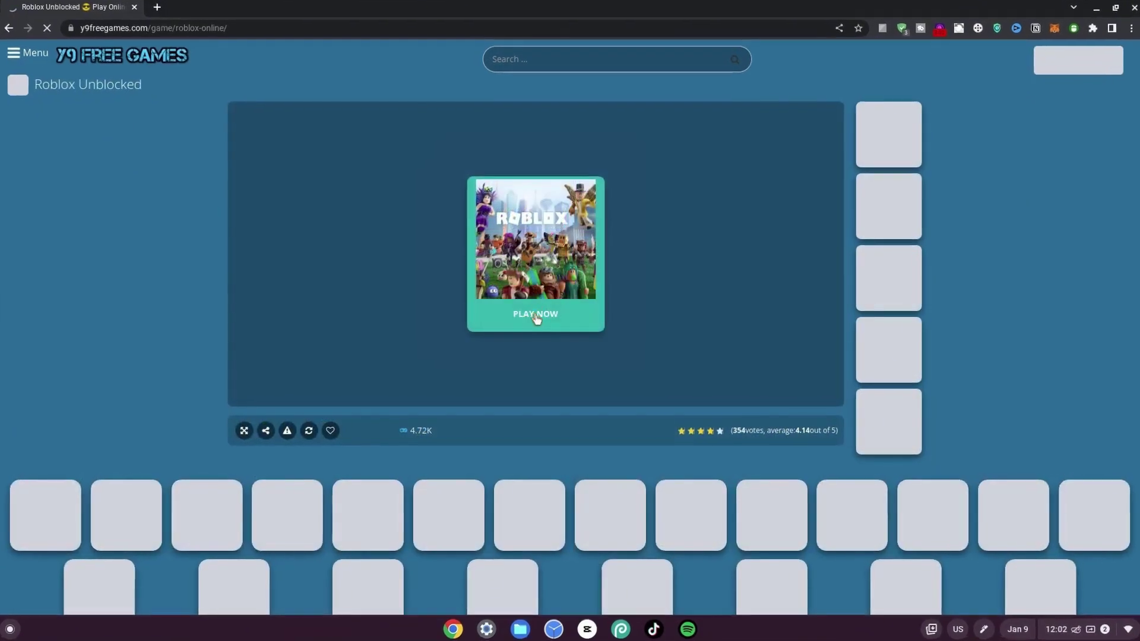
{"action": "left_click", "coordinate": [536, 315]}
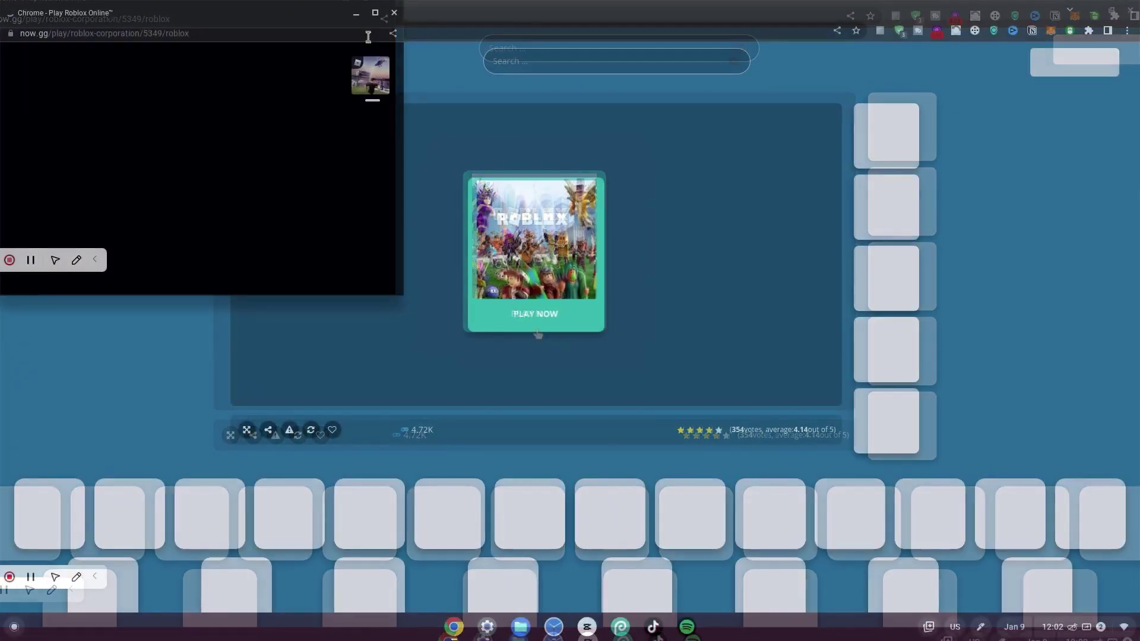
{"action": "left_click", "coordinate": [375, 13]}
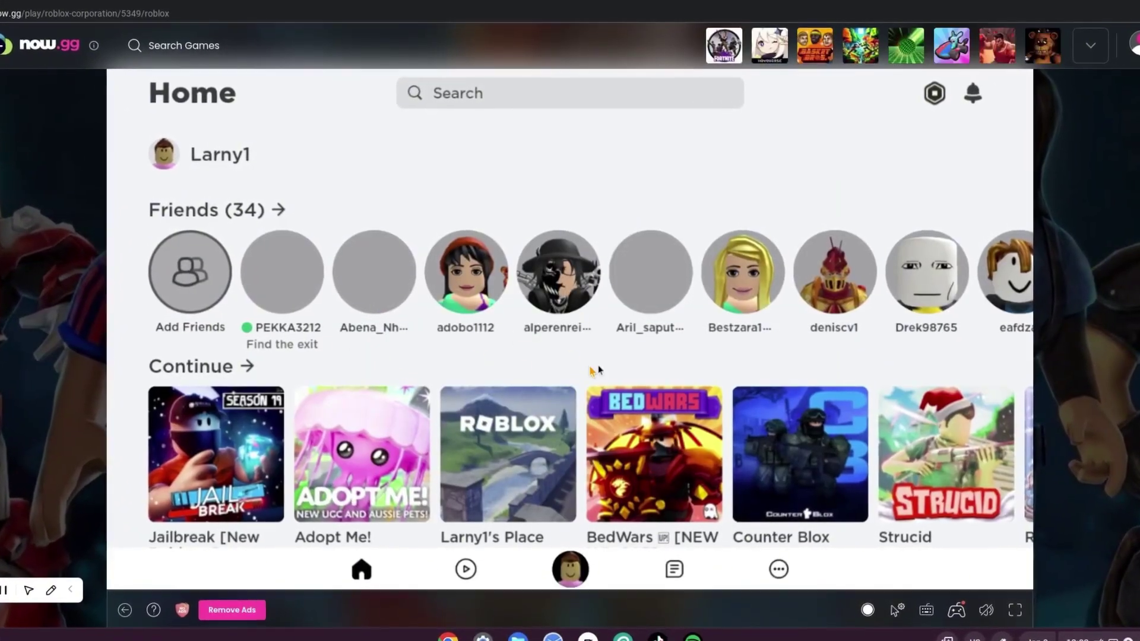
{"action": "scroll", "coordinate": [629, 447], "scroll_direction": "down", "scroll_amount": 1}
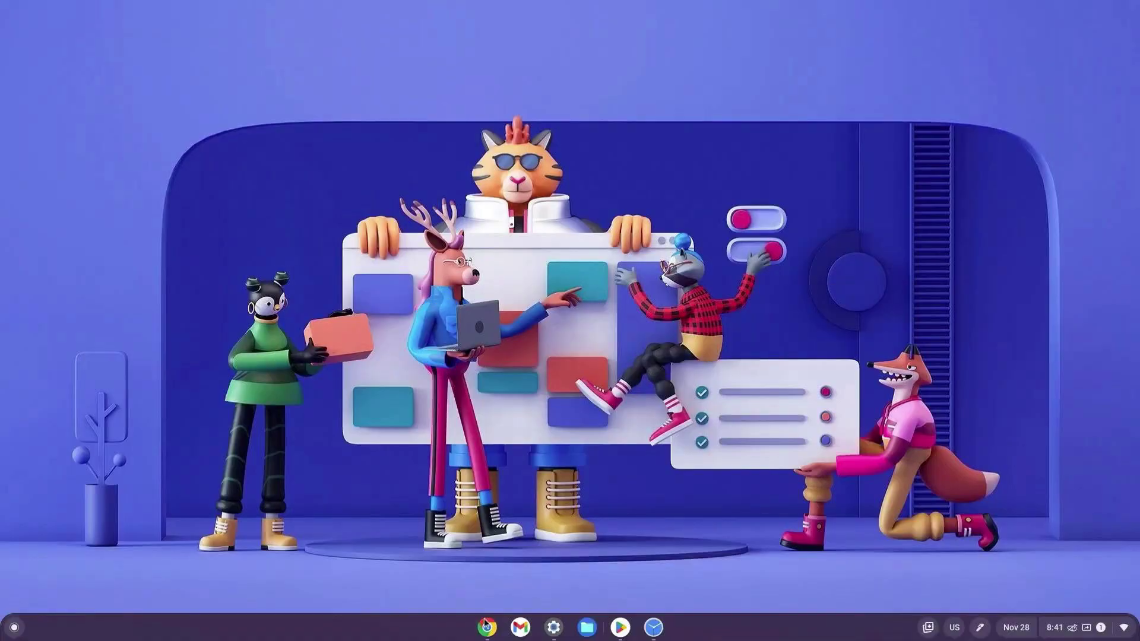
- Open a new Chrome window and go to APKMirror through a Google search for 'apk mirror'
{"action": "left_click", "coordinate": [487, 629]}
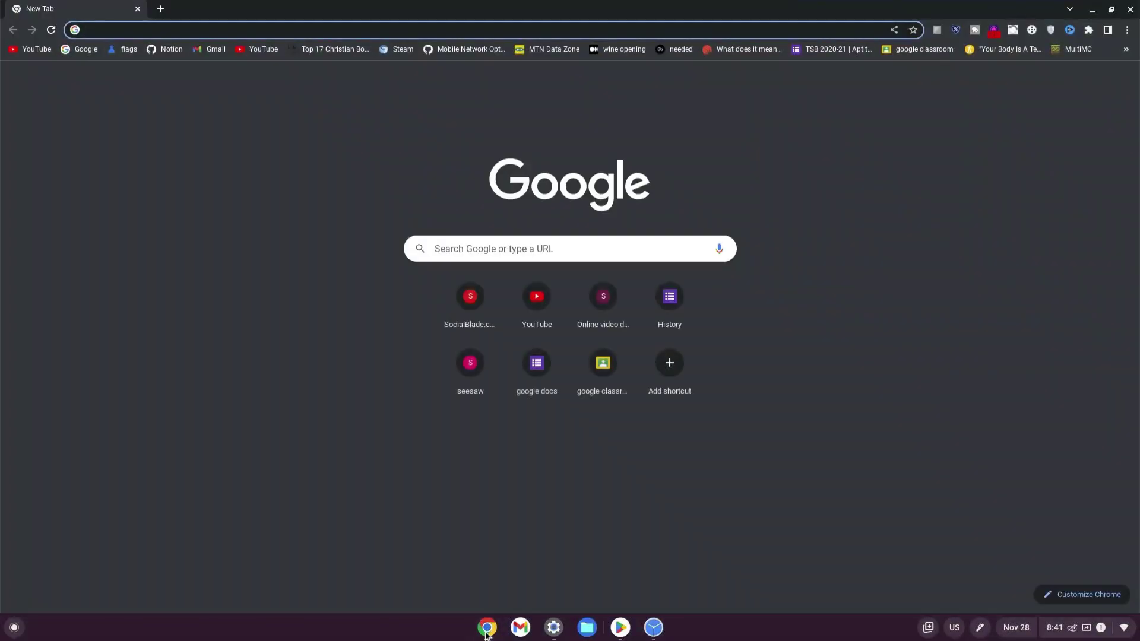
{"action": "type", "text": "apk mi"}
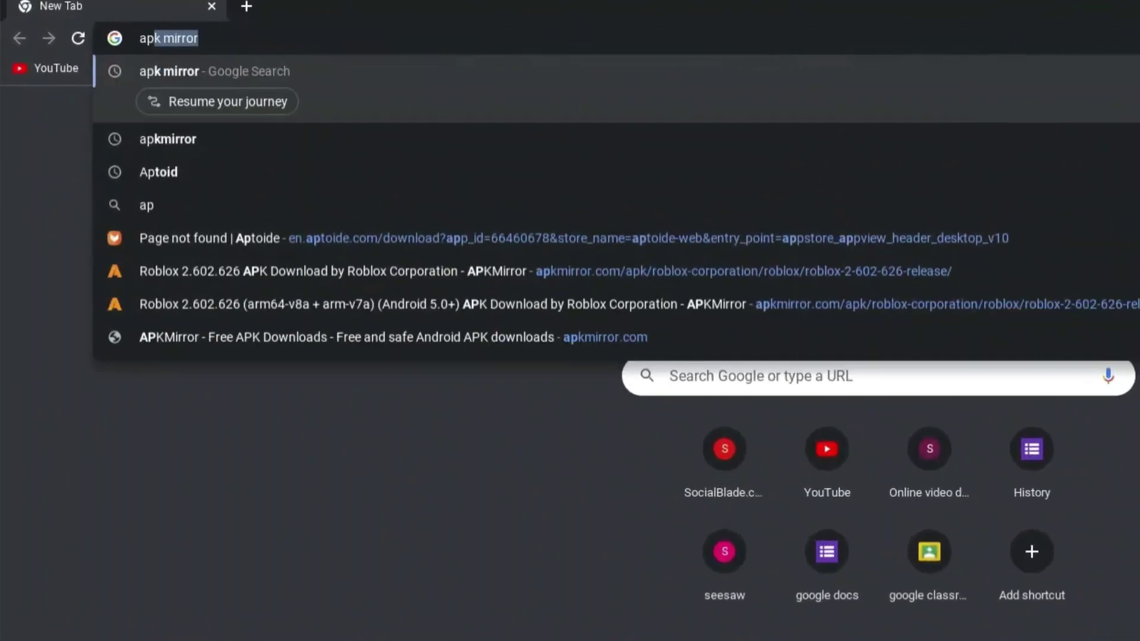
{"action": "type", "text": "rror"}
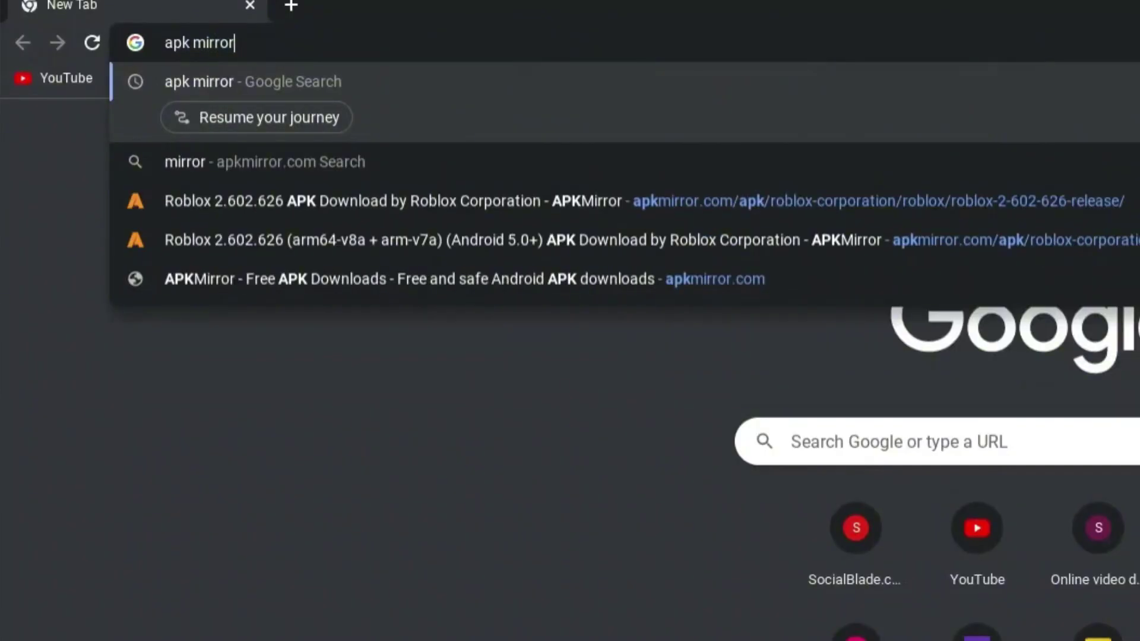
{"action": "key", "text": "Return"}
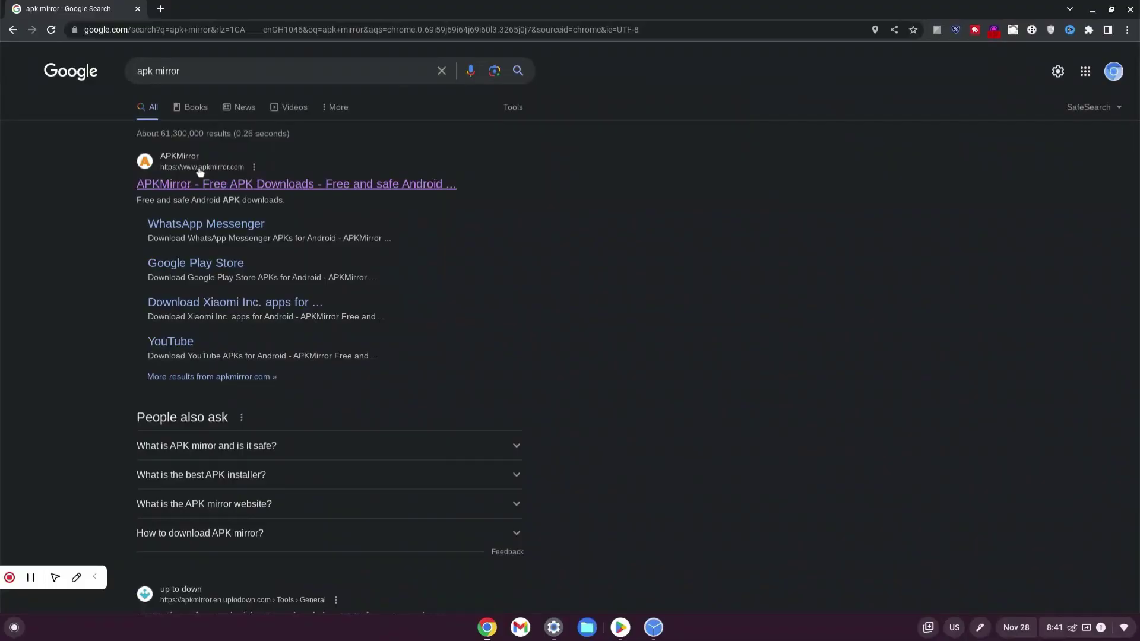
{"action": "left_click", "coordinate": [287, 189]}
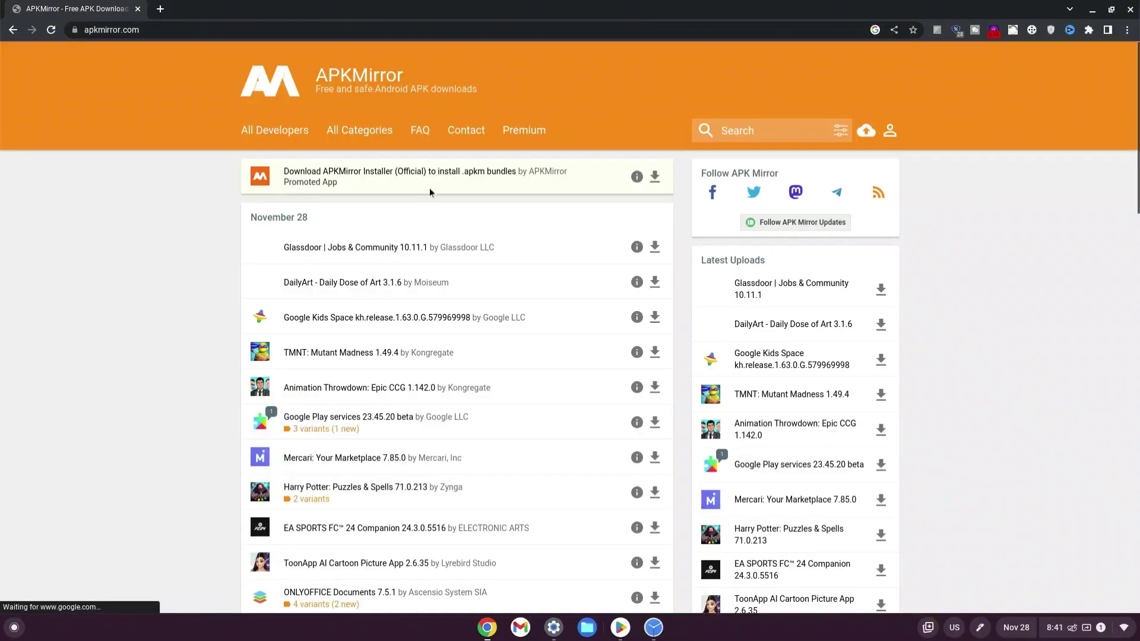
- Search APKMirror for 'roblox' and open the newest Roblox 2.602.626 release
{"action": "left_click", "coordinate": [750, 132]}
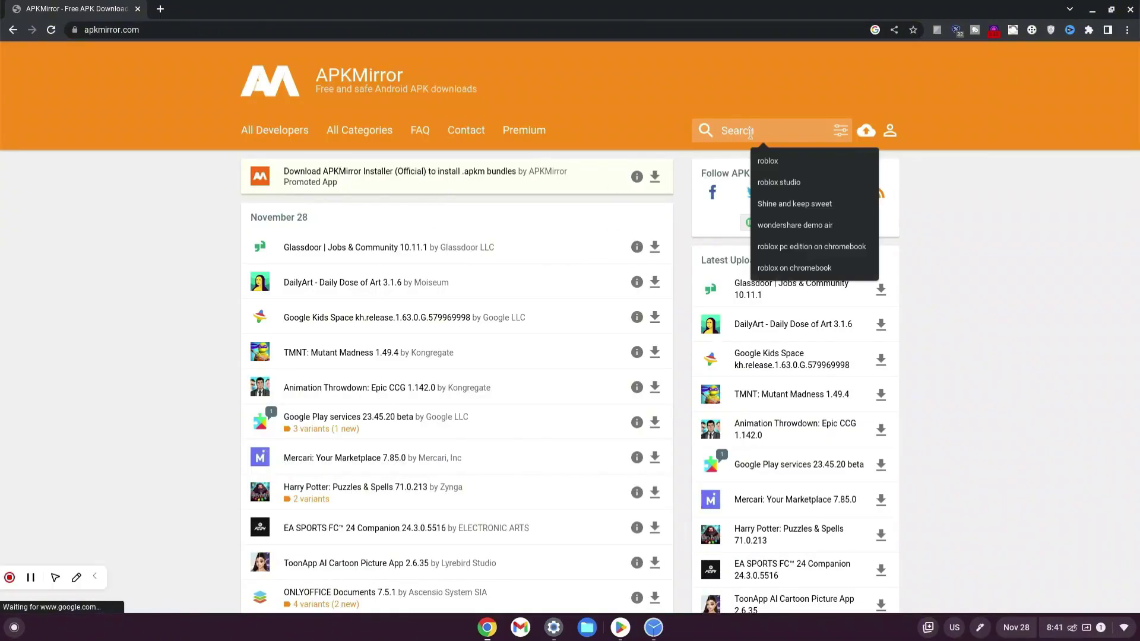
{"action": "type", "text": "roblox"}
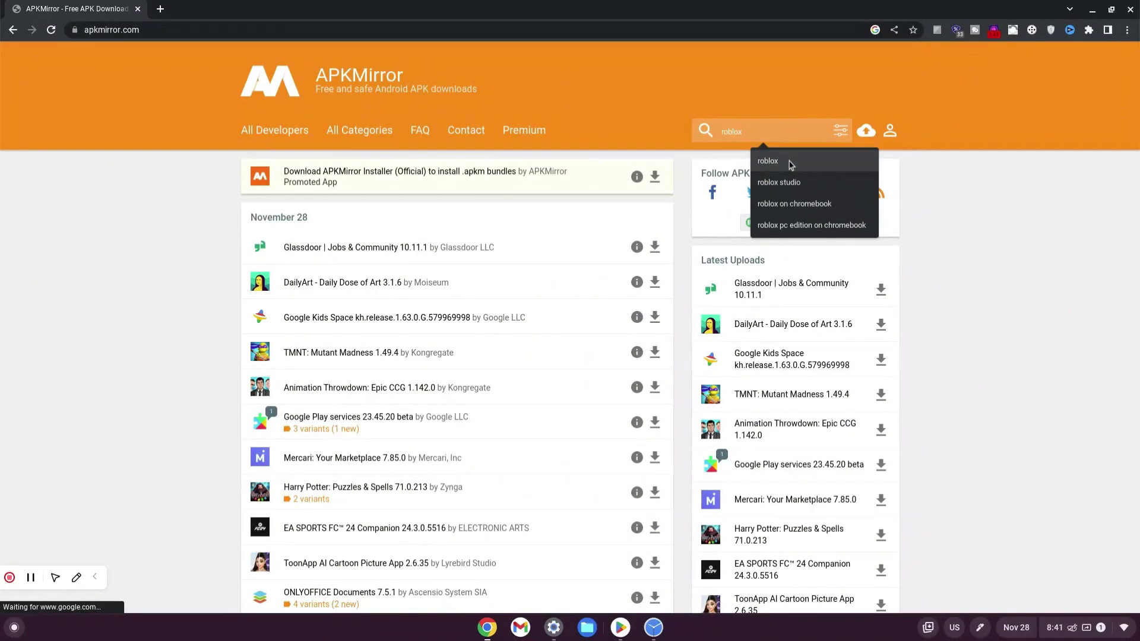
{"action": "left_click", "coordinate": [625, 320]}
{"action": "left_click", "coordinate": [414, 250]}
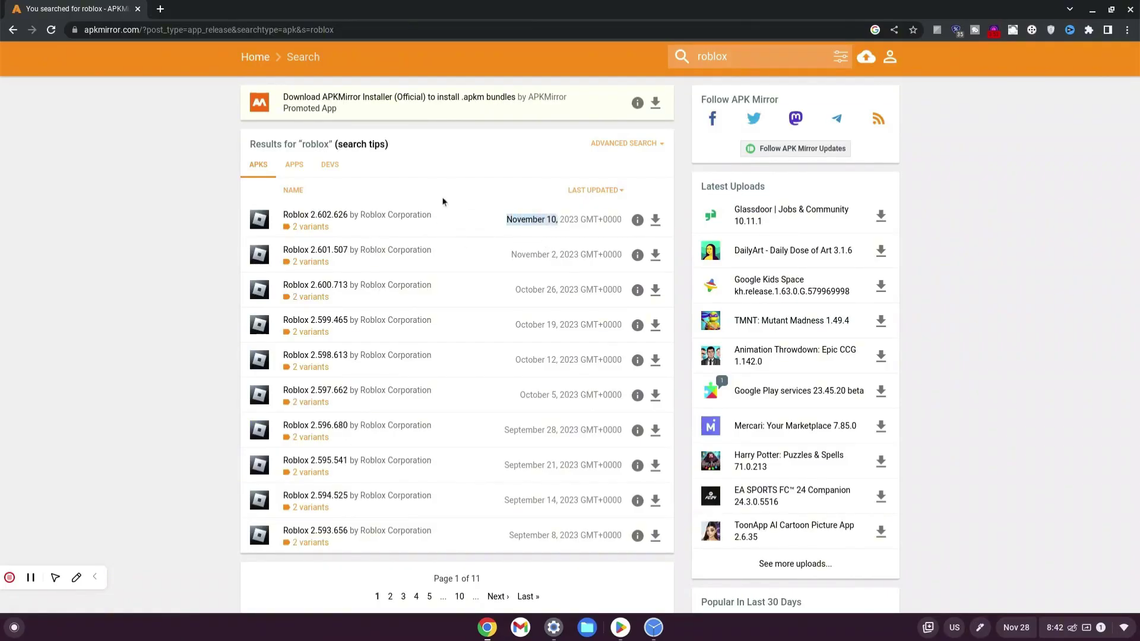
{"action": "left_click", "coordinate": [656, 225]}
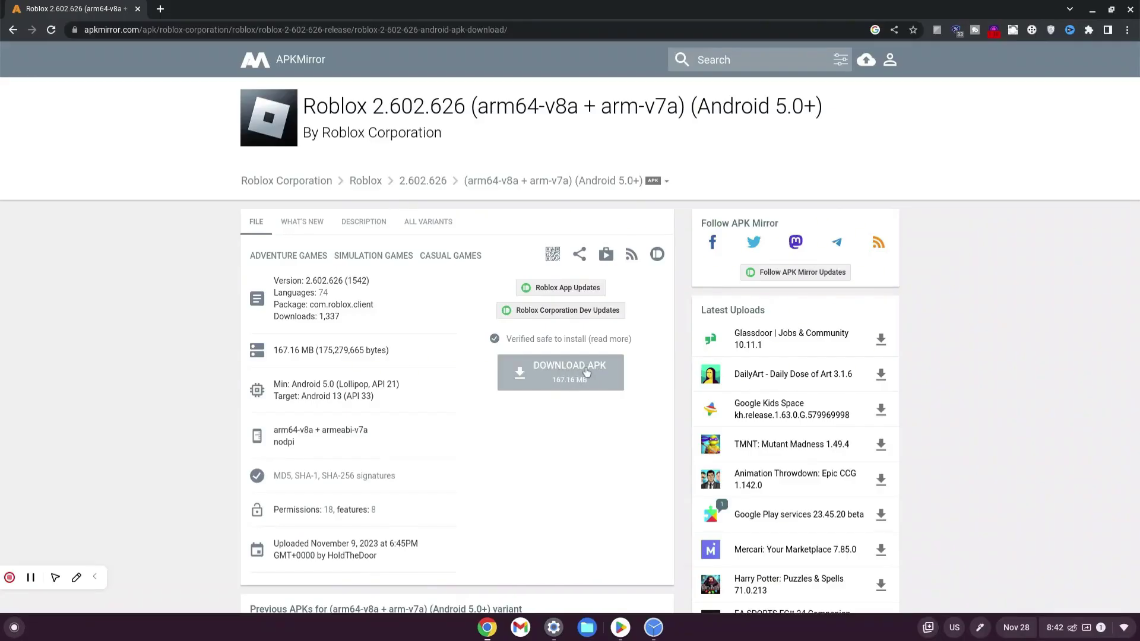
- Download the Roblox 2.602.626 APK and save it into the Downloads folder
{"action": "left_click", "coordinate": [581, 374]}
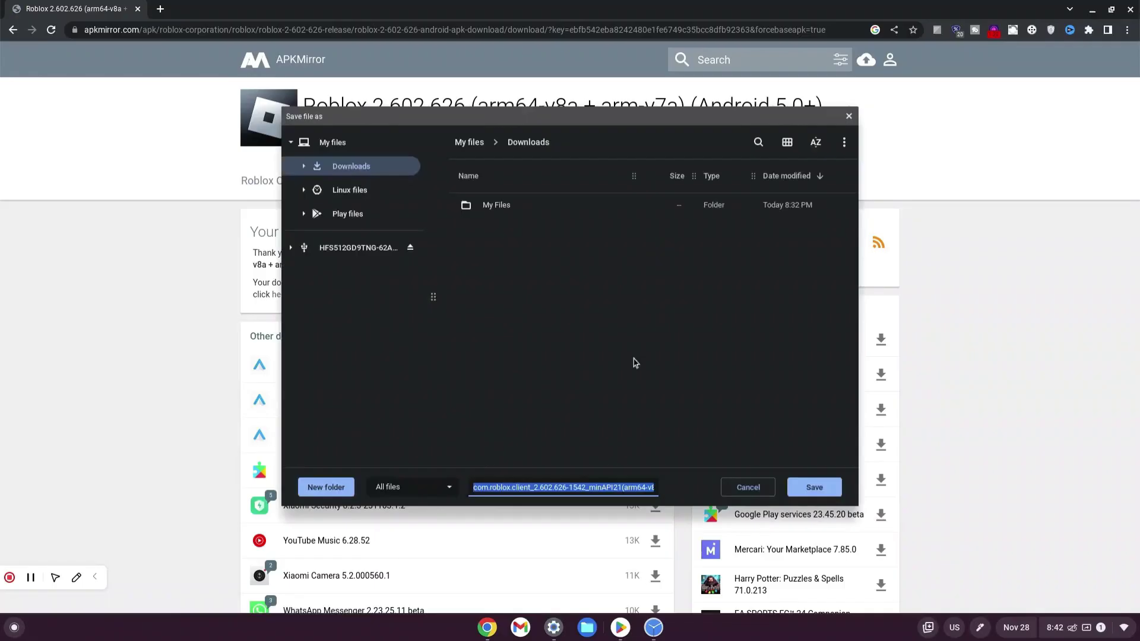
{"action": "left_click", "coordinate": [351, 168]}
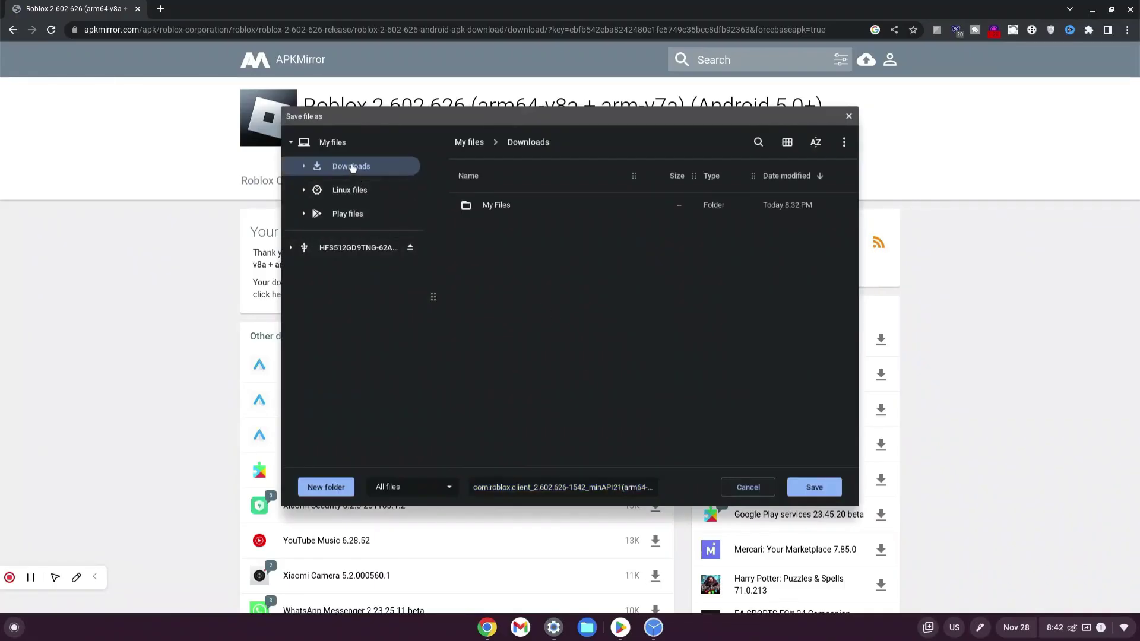
{"action": "left_click", "coordinate": [815, 484]}
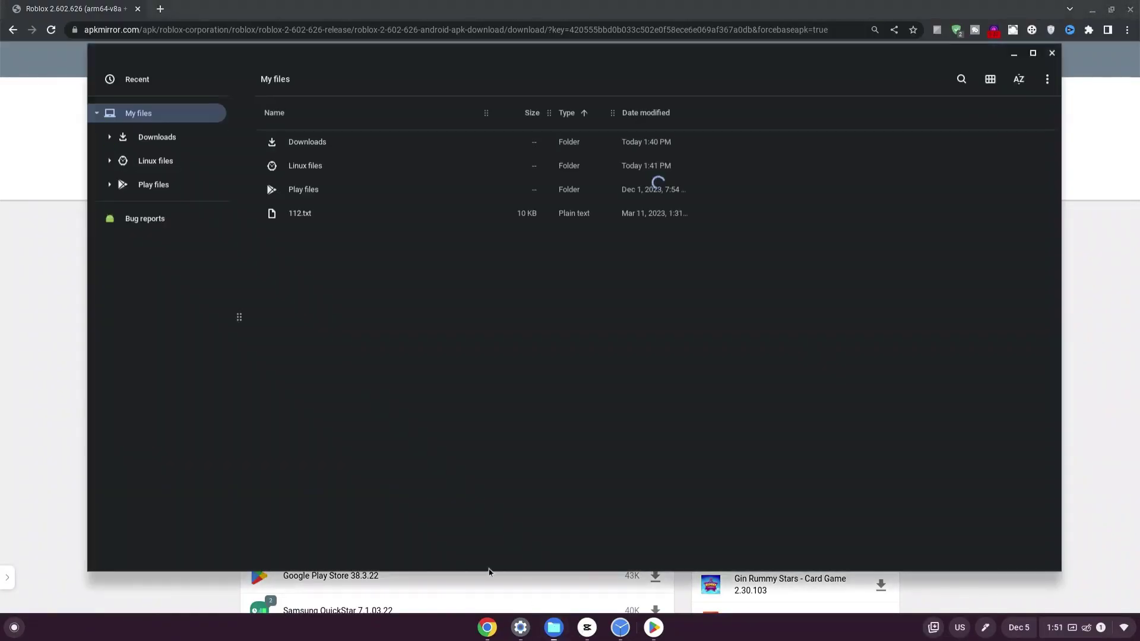
- Rename the downloaded Roblox APK in Downloads to roblox.apk
{"action": "left_click", "coordinate": [204, 143]}
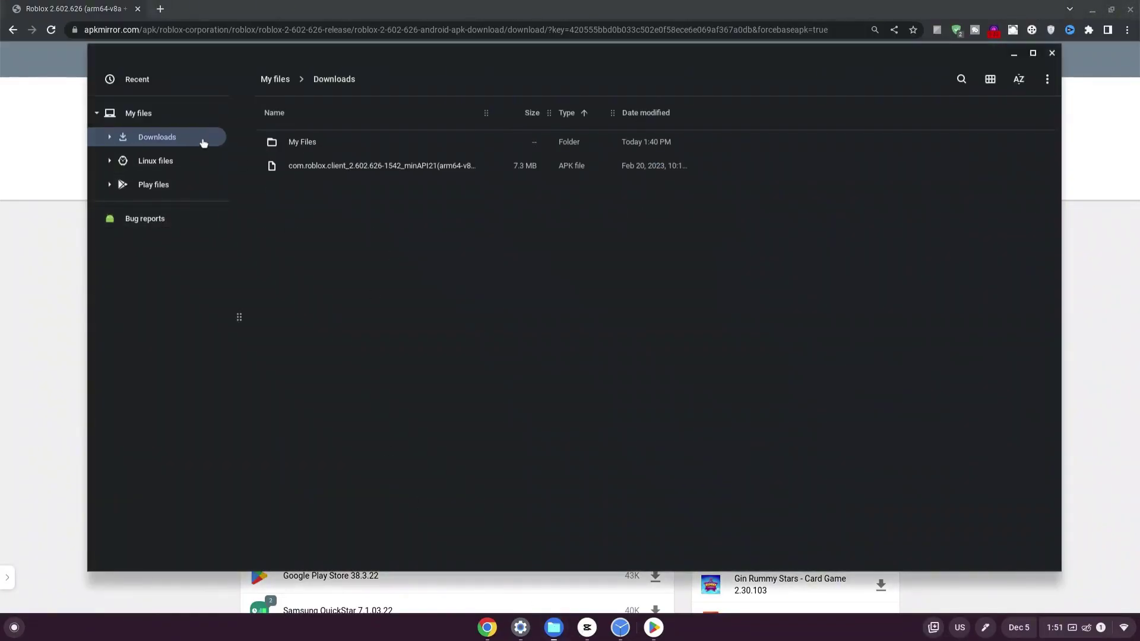
{"action": "right_click", "coordinate": [361, 171]}
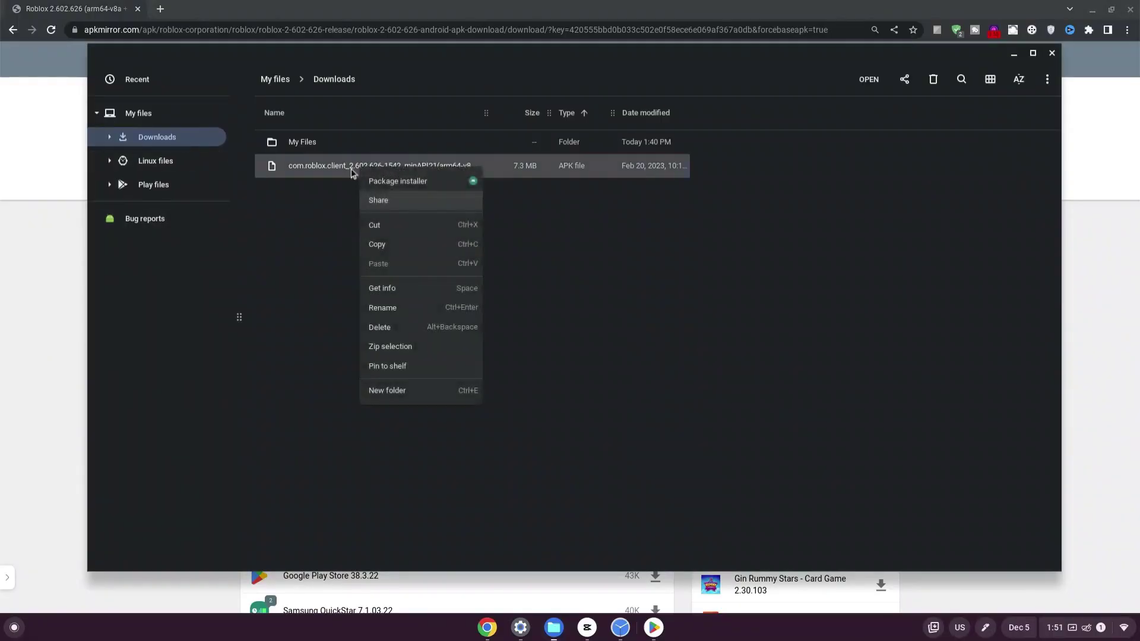
{"action": "left_click", "coordinate": [401, 307]}
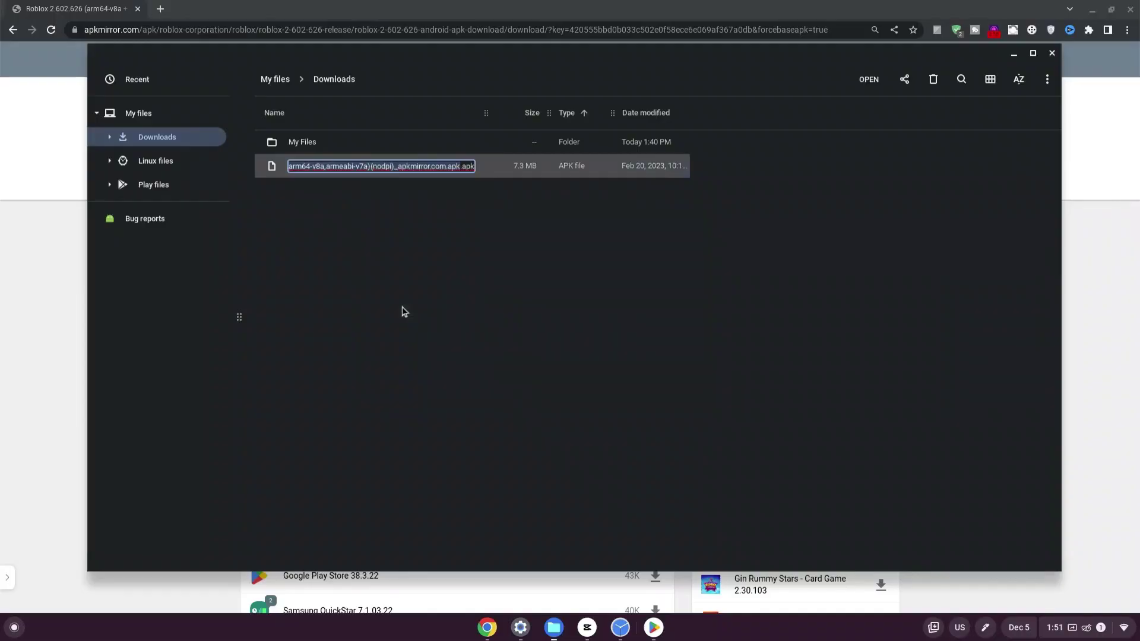
{"action": "type", "text": "apk"}
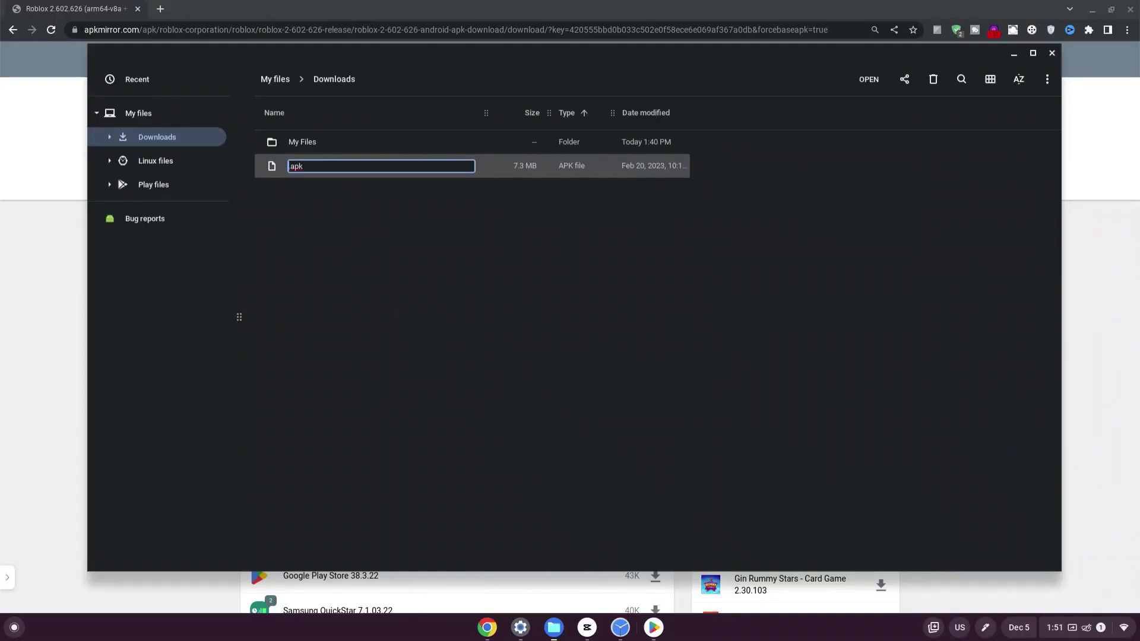
{"action": "type", "text": "roblox."}
{"action": "key", "text": "Return"}
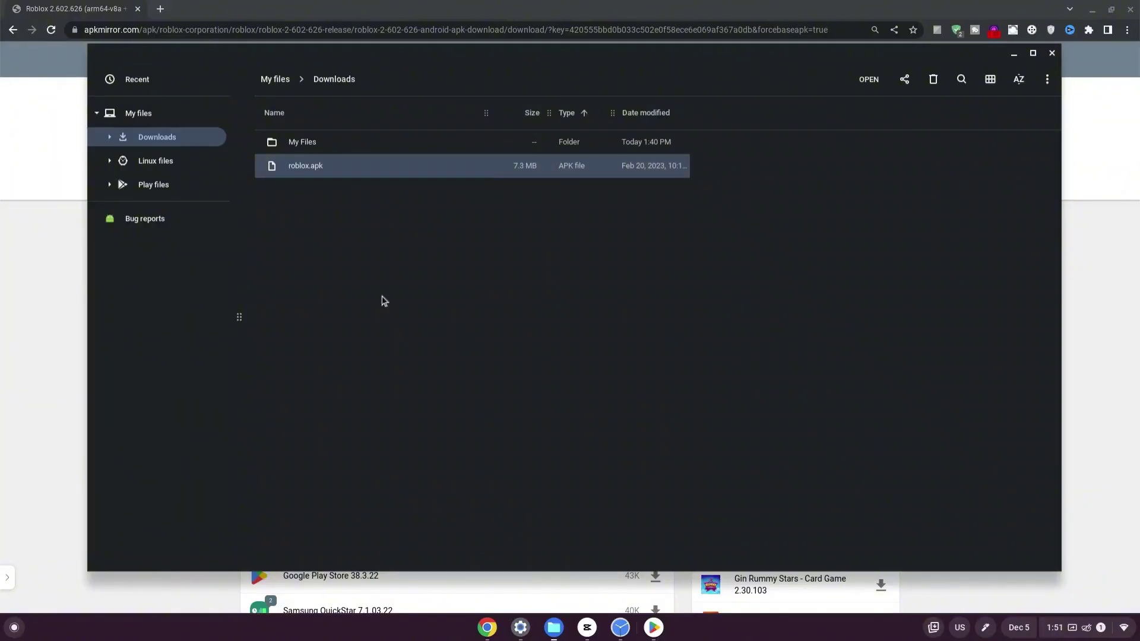
- Copy roblox.apk from Downloads and paste it into Linux files
{"action": "right_click", "coordinate": [357, 170]}
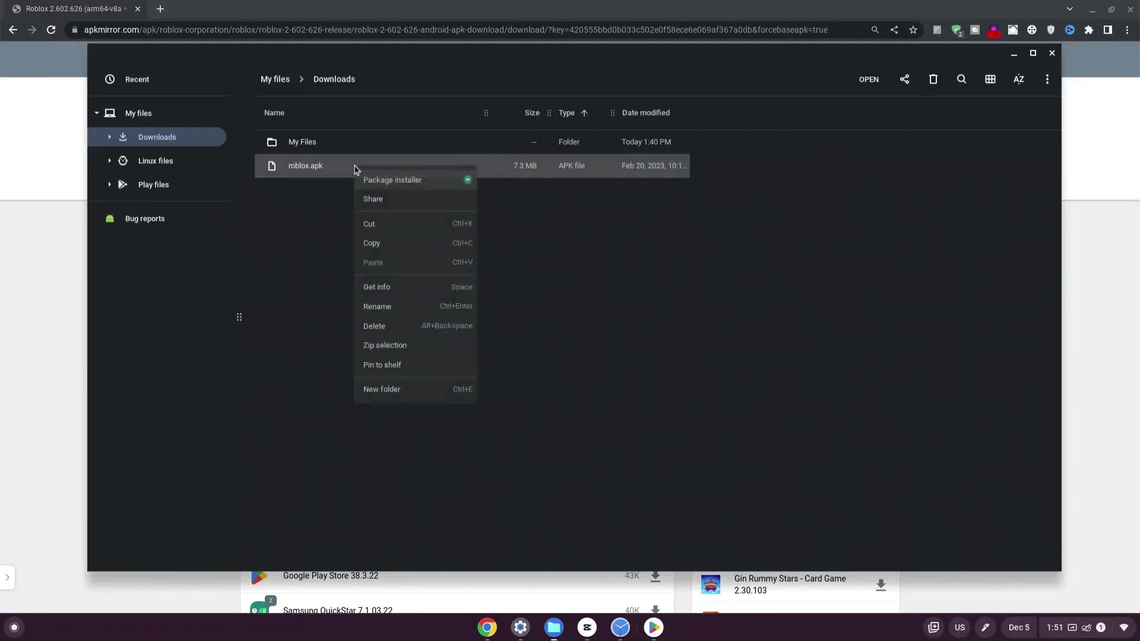
{"action": "left_click", "coordinate": [386, 243]}
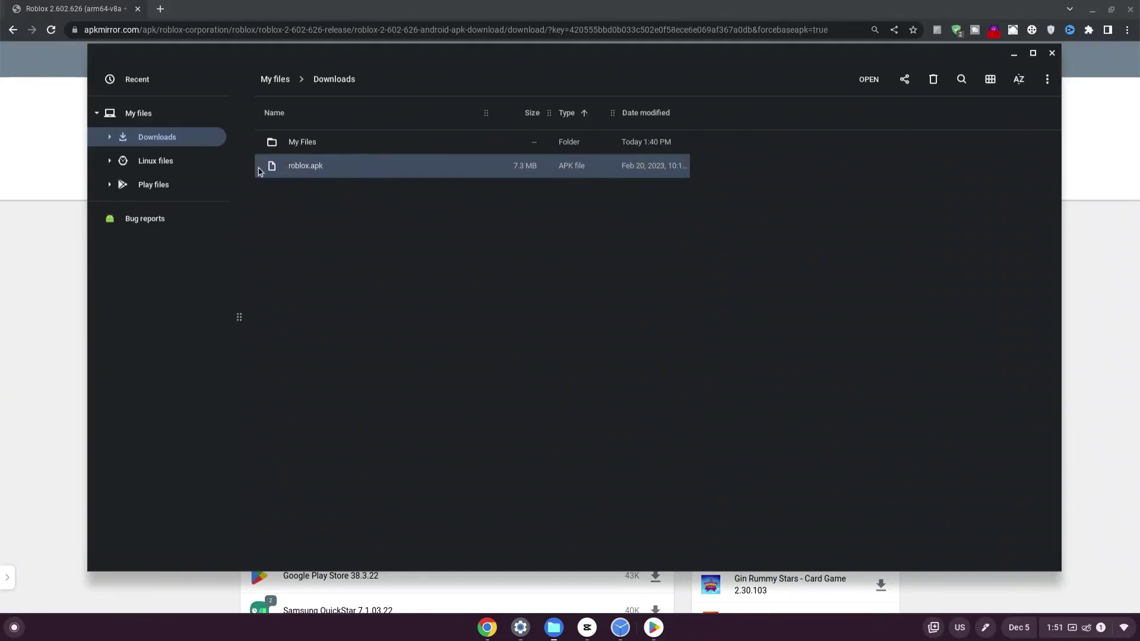
{"action": "left_click", "coordinate": [153, 162]}
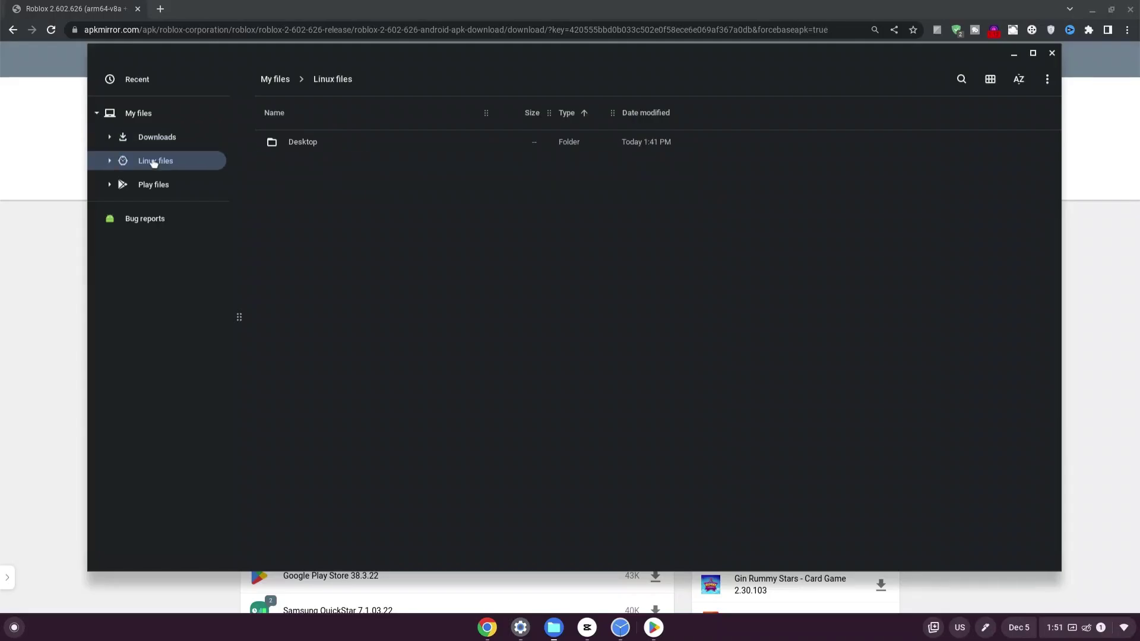
{"action": "right_click", "coordinate": [323, 187]}
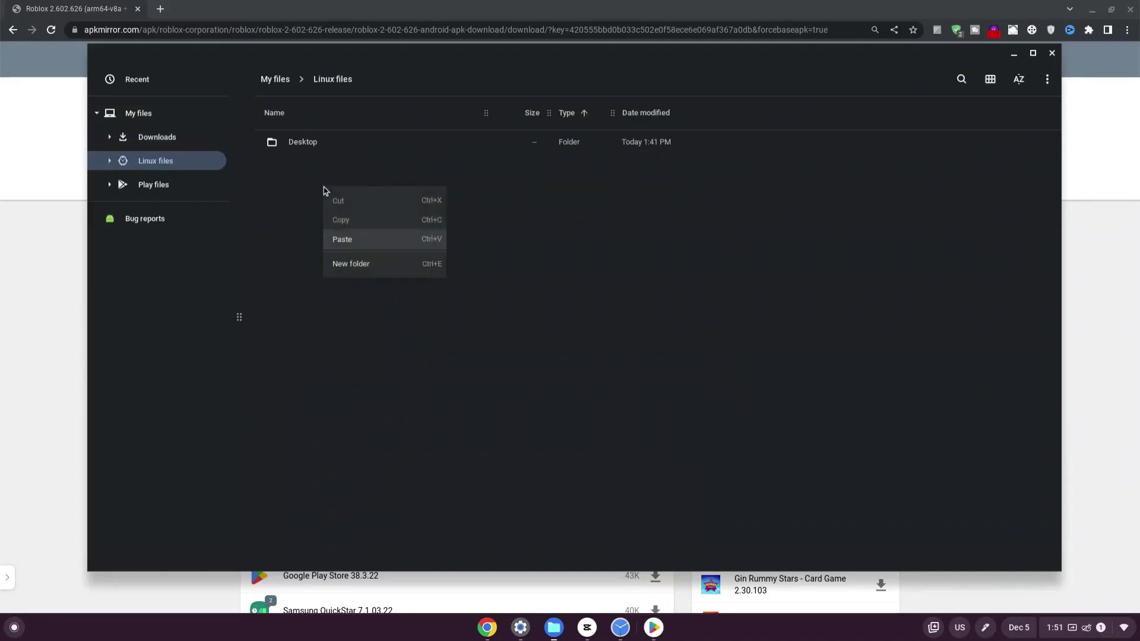
{"action": "left_click", "coordinate": [351, 241]}
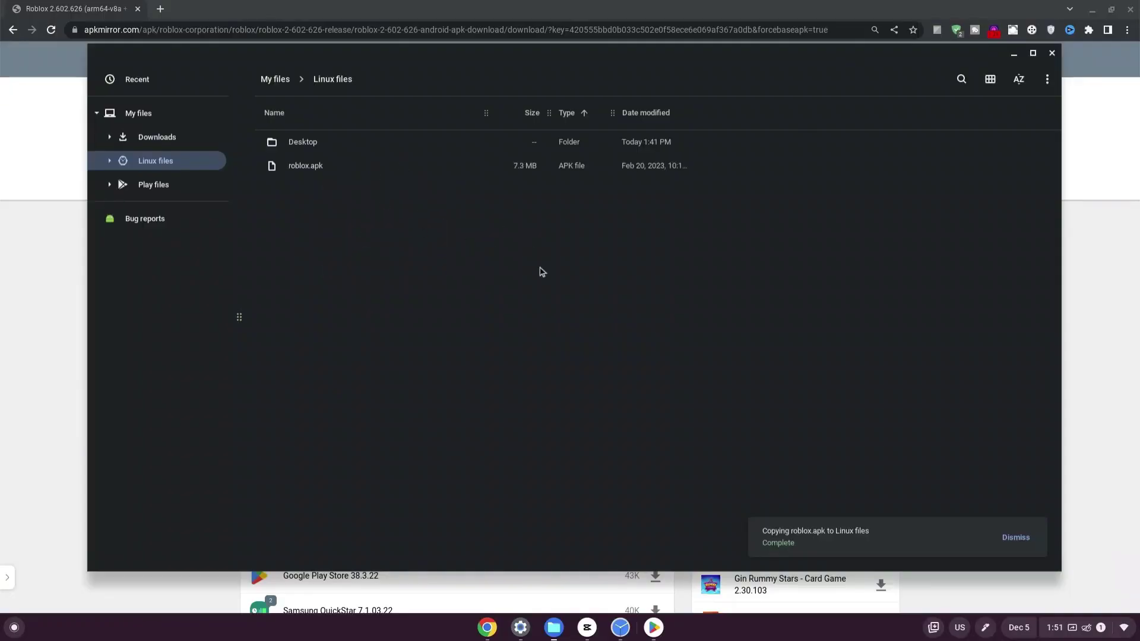
- Open ChromeOS Settings and go to Advanced > Developers
{"action": "key", "text": "super"}
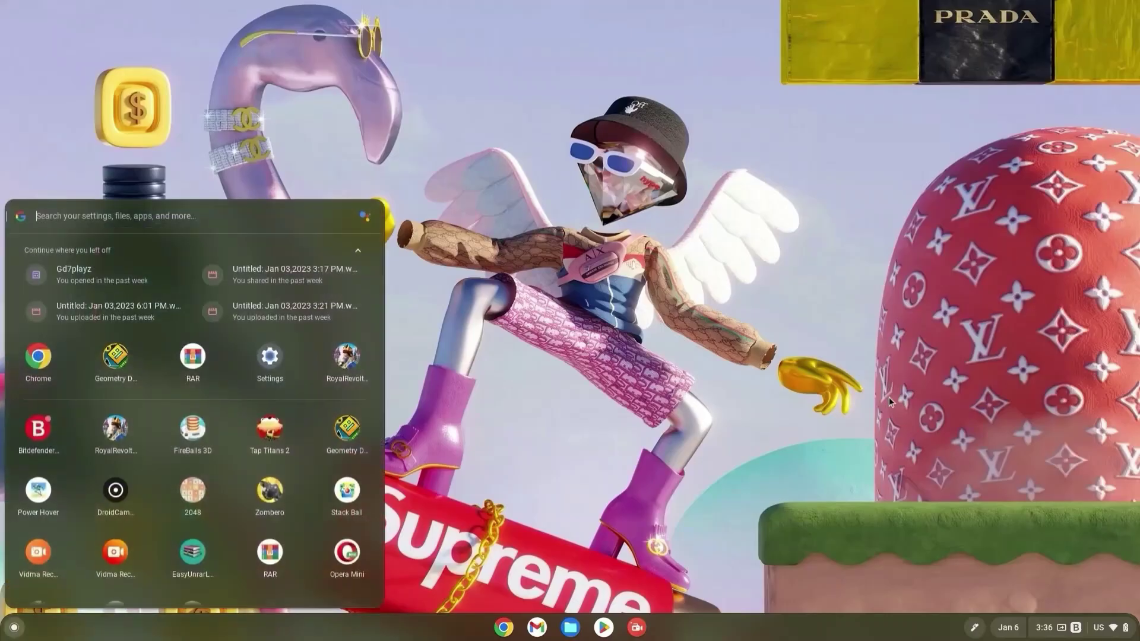
{"action": "type", "text": "settings"}
{"action": "left_click", "coordinate": [151, 269]}
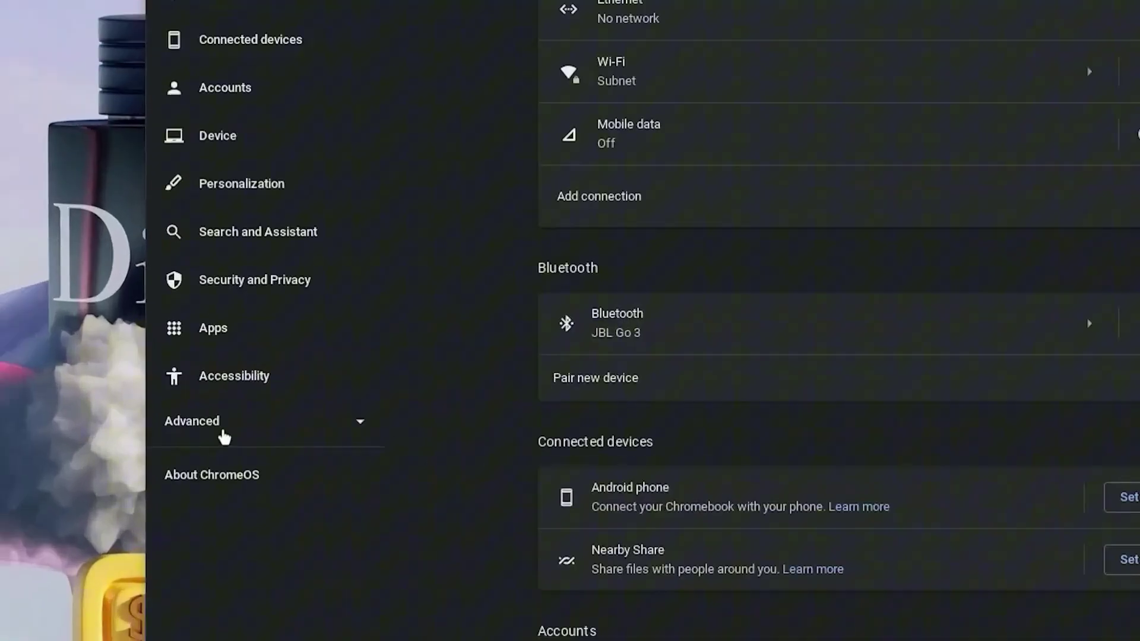
{"action": "left_click", "coordinate": [223, 436]}
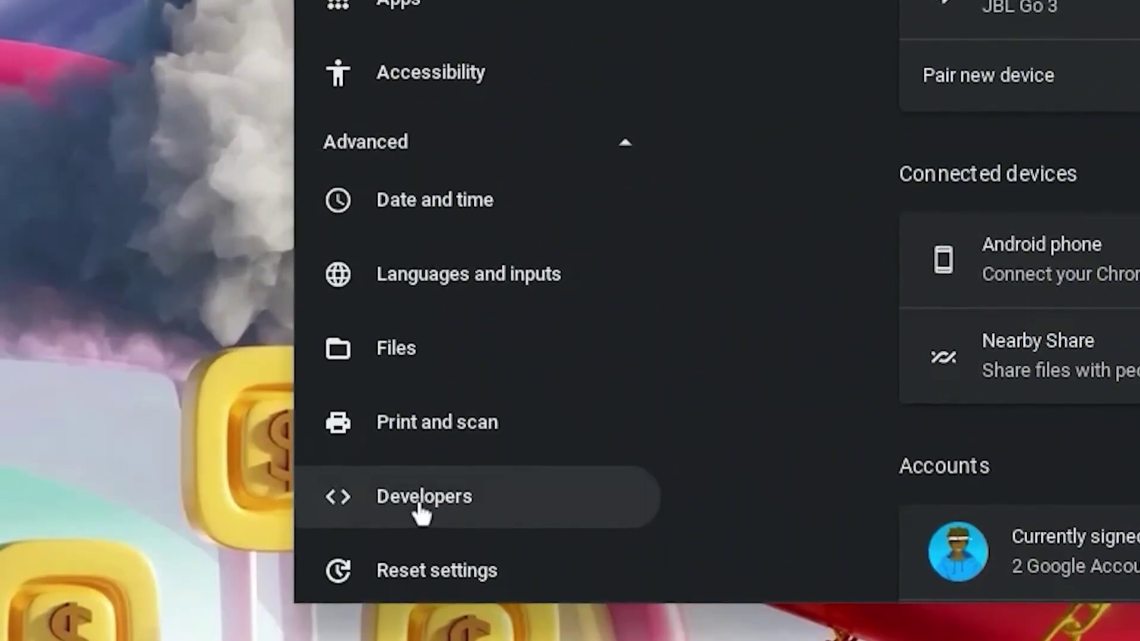
{"action": "left_click", "coordinate": [421, 514]}
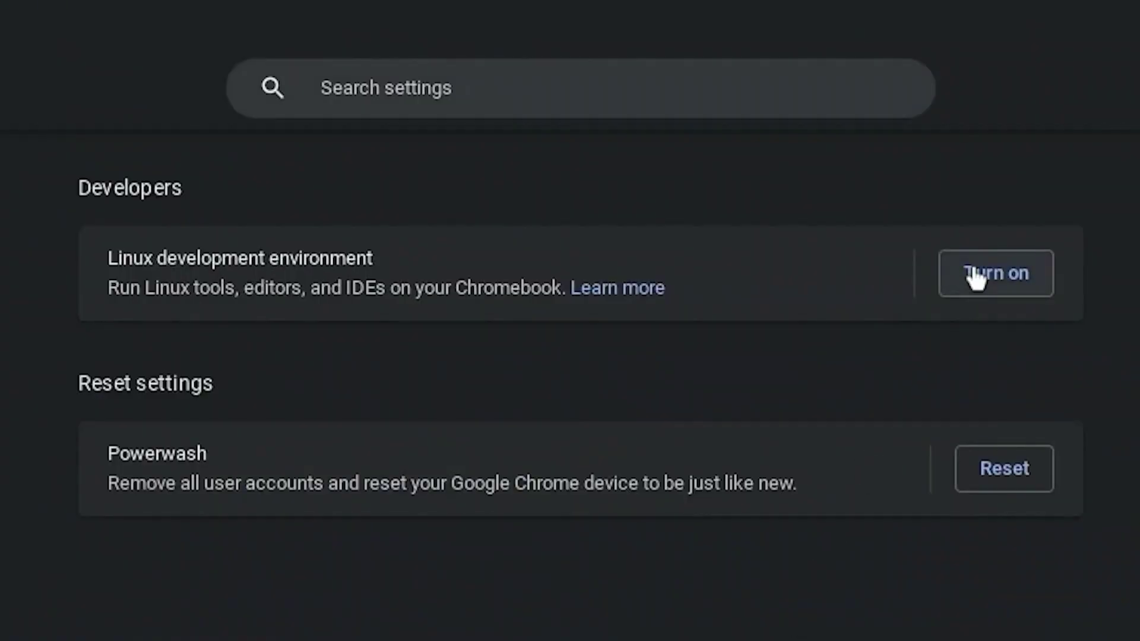
- Turn on the Linux development environment with a custom disk size above 10 GB and install it
{"action": "left_click", "coordinate": [988, 285]}
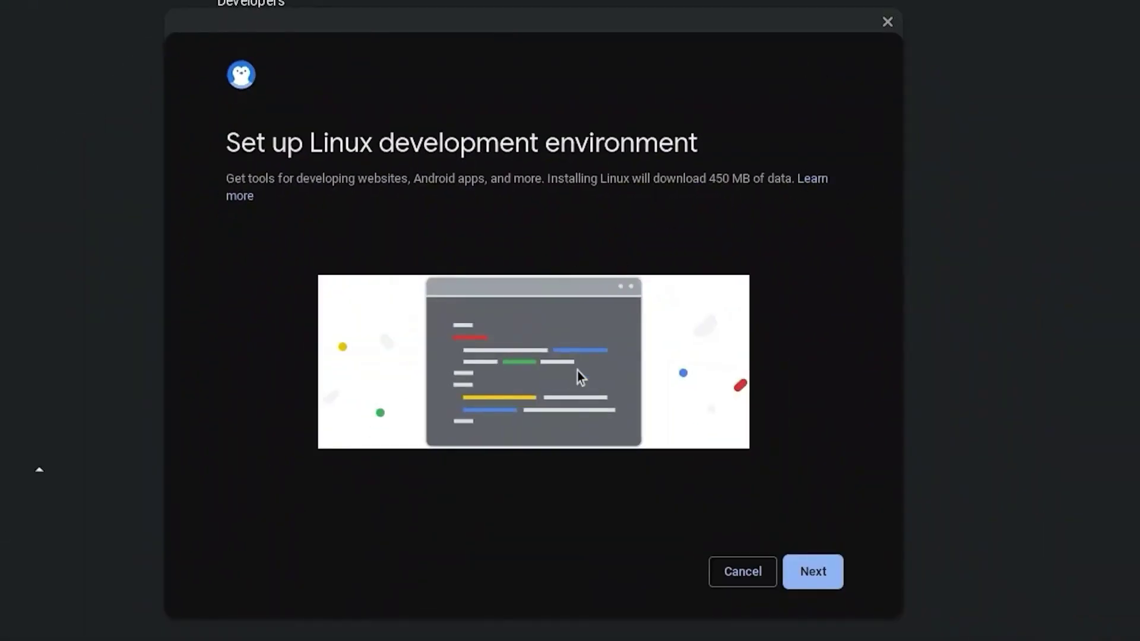
{"action": "left_click", "coordinate": [828, 584]}
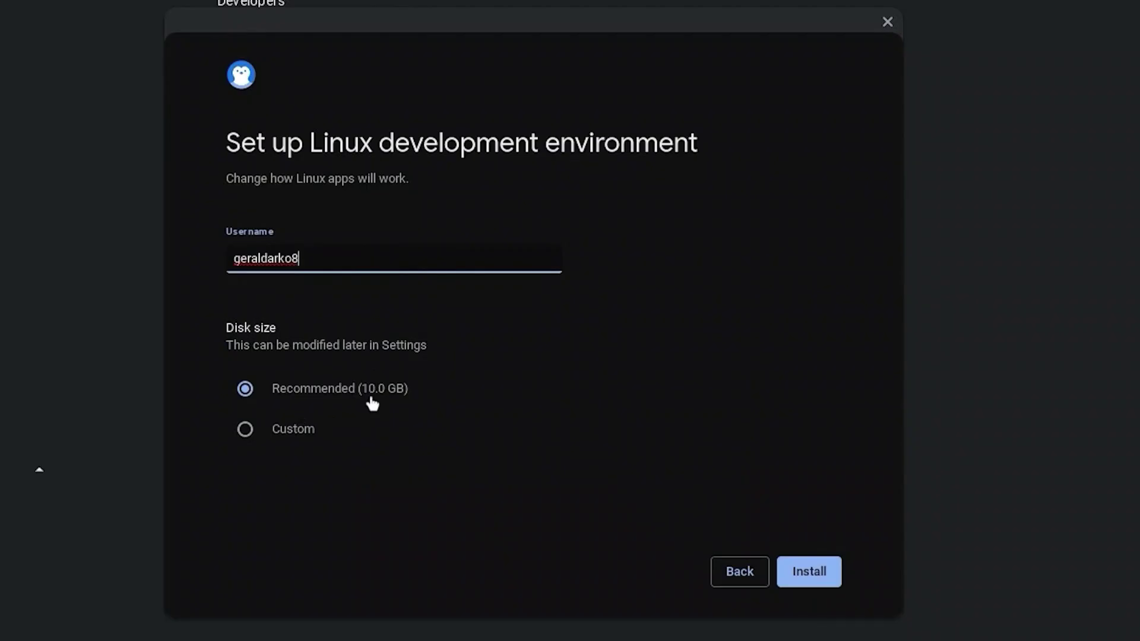
{"action": "left_click", "coordinate": [300, 427]}
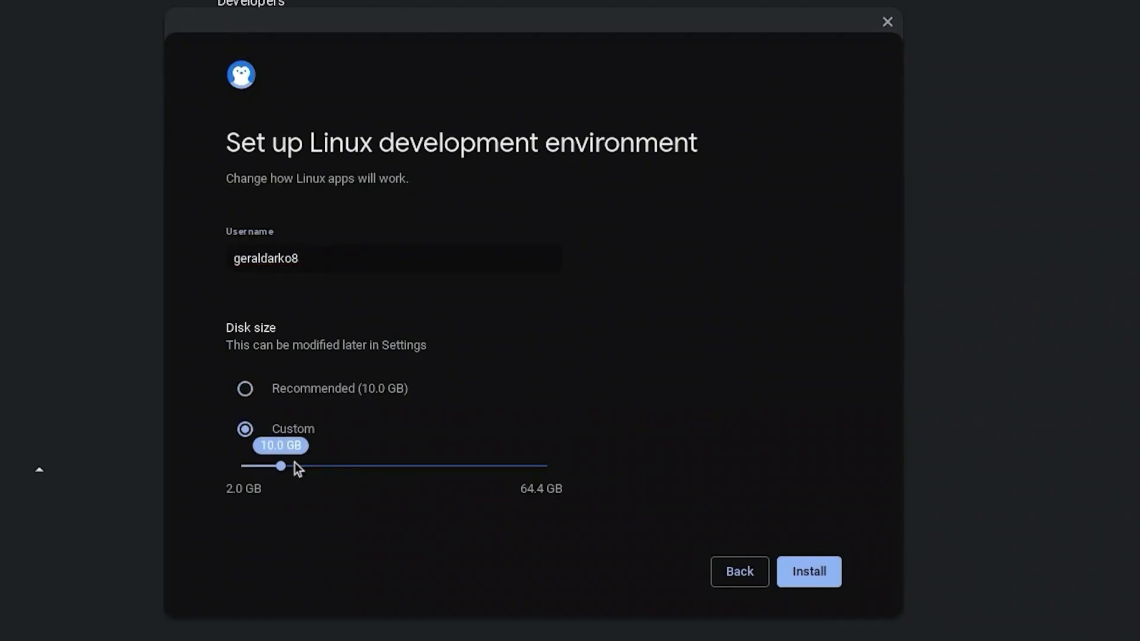
{"action": "left_click_drag", "start_coordinate": [295, 465], "coordinate": [332, 471]}
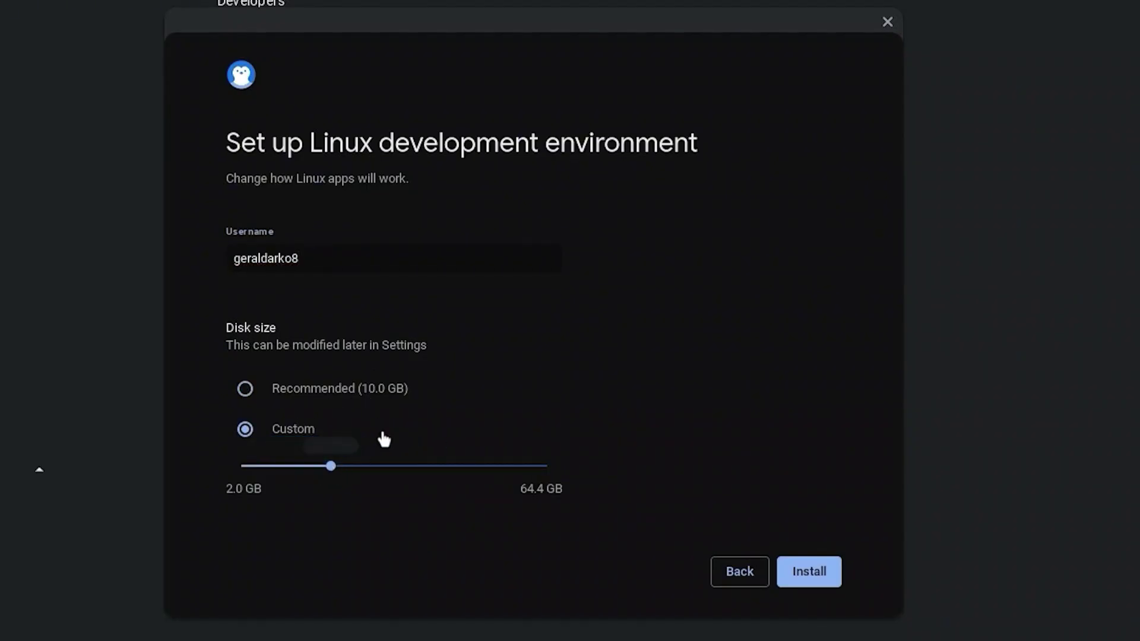
{"action": "left_click", "coordinate": [808, 574]}
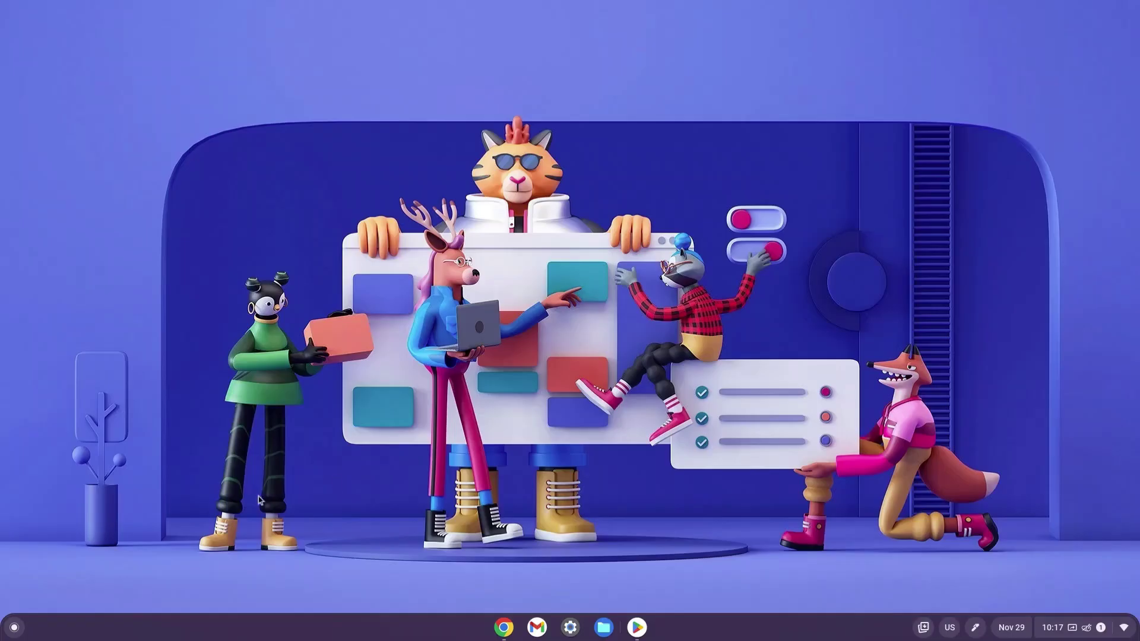
- Go to Settings > Developers > Linux development environment > Develop Android apps to enable ADB debugging
{"action": "left_click", "coordinate": [7, 628]}
{"action": "type", "text": "settings"}
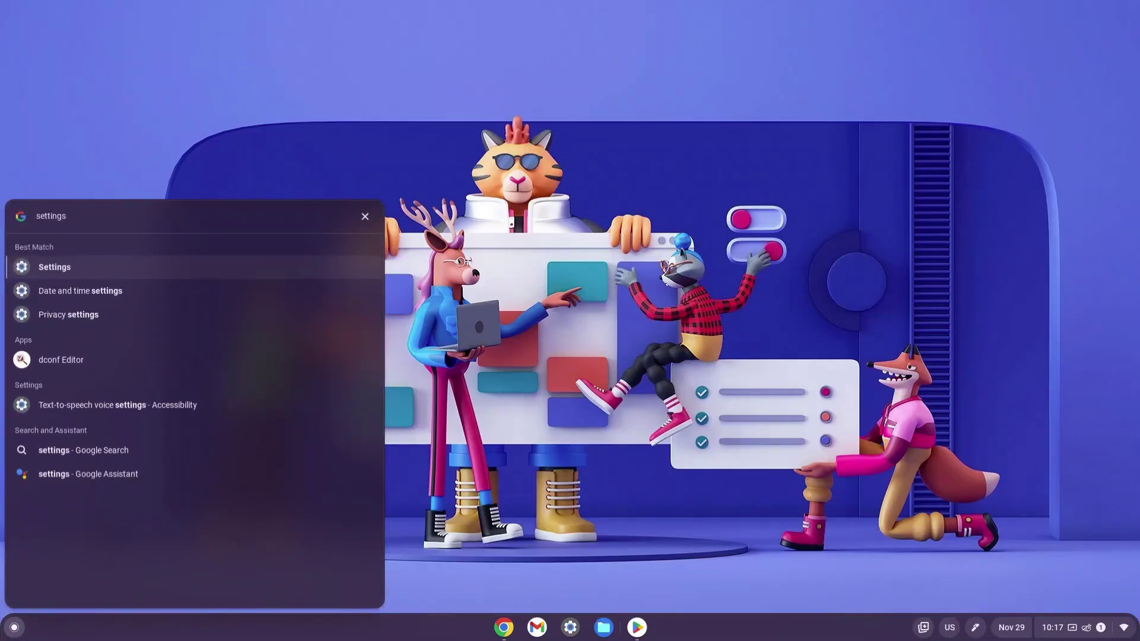
{"action": "key", "text": "Return"}
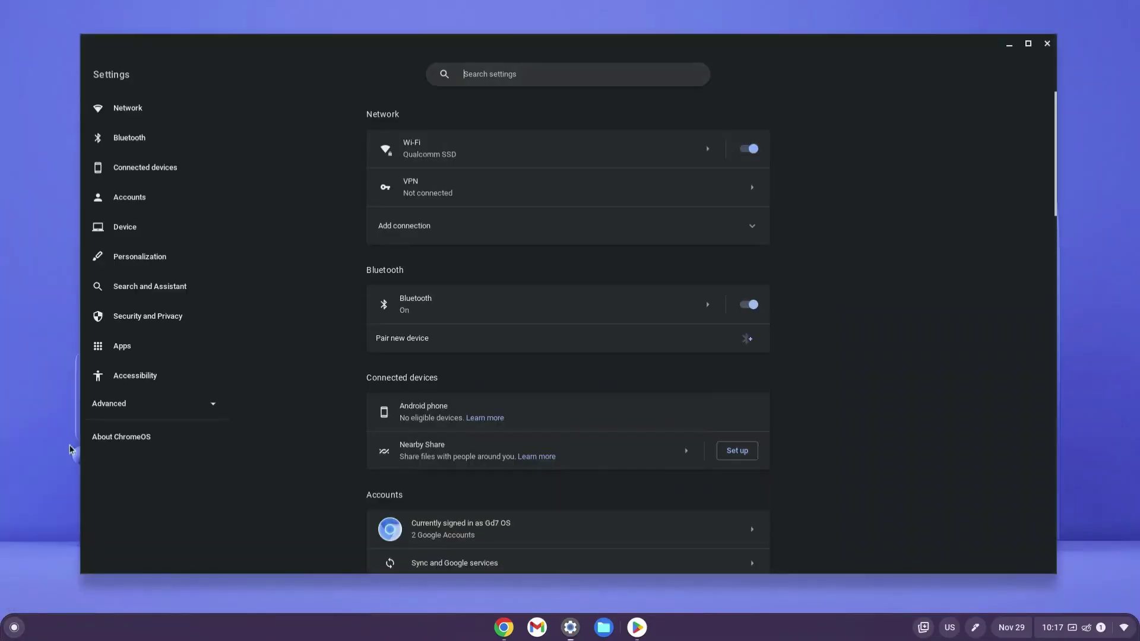
{"action": "left_click", "coordinate": [172, 412]}
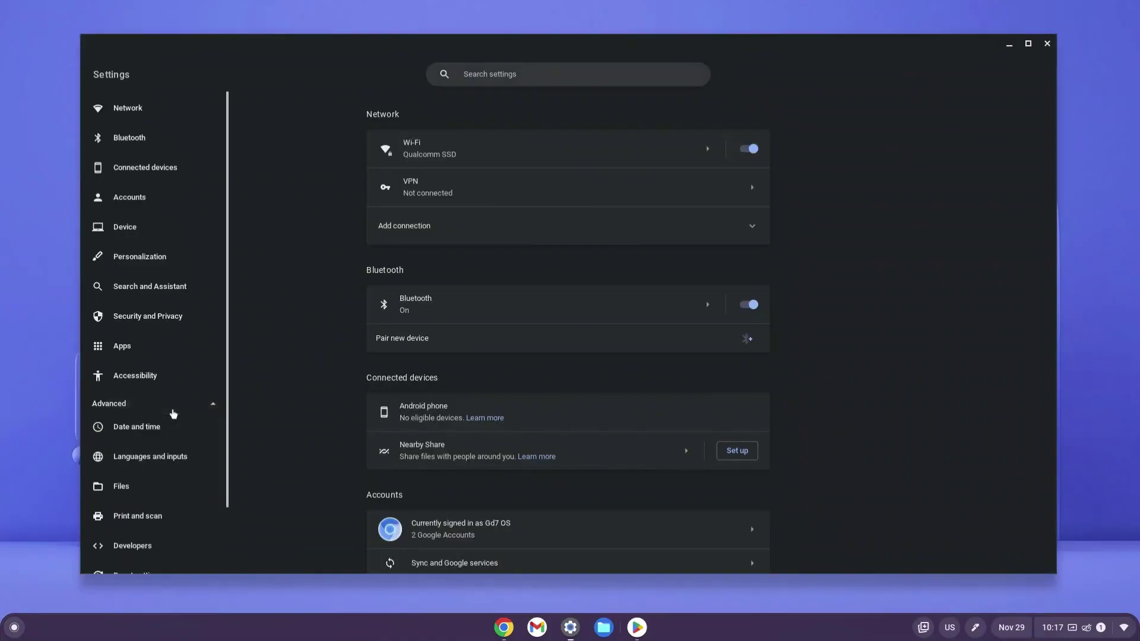
{"action": "scroll", "coordinate": [173, 413], "scroll_direction": "down", "scroll_amount": 2}
{"action": "left_click", "coordinate": [149, 475]}
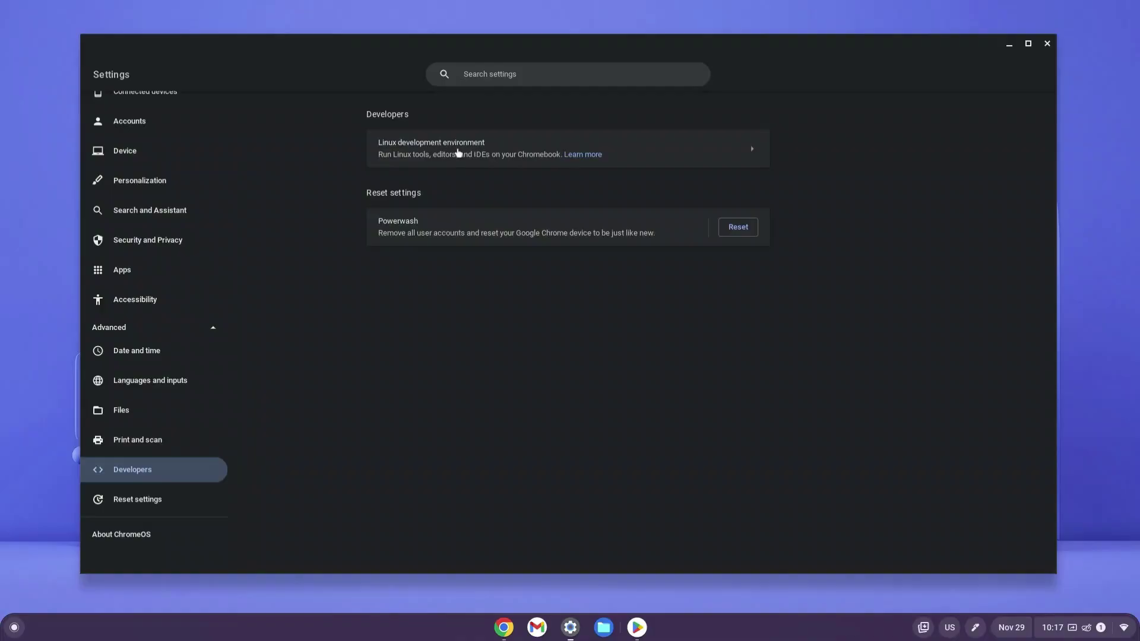
{"action": "left_click", "coordinate": [710, 148]}
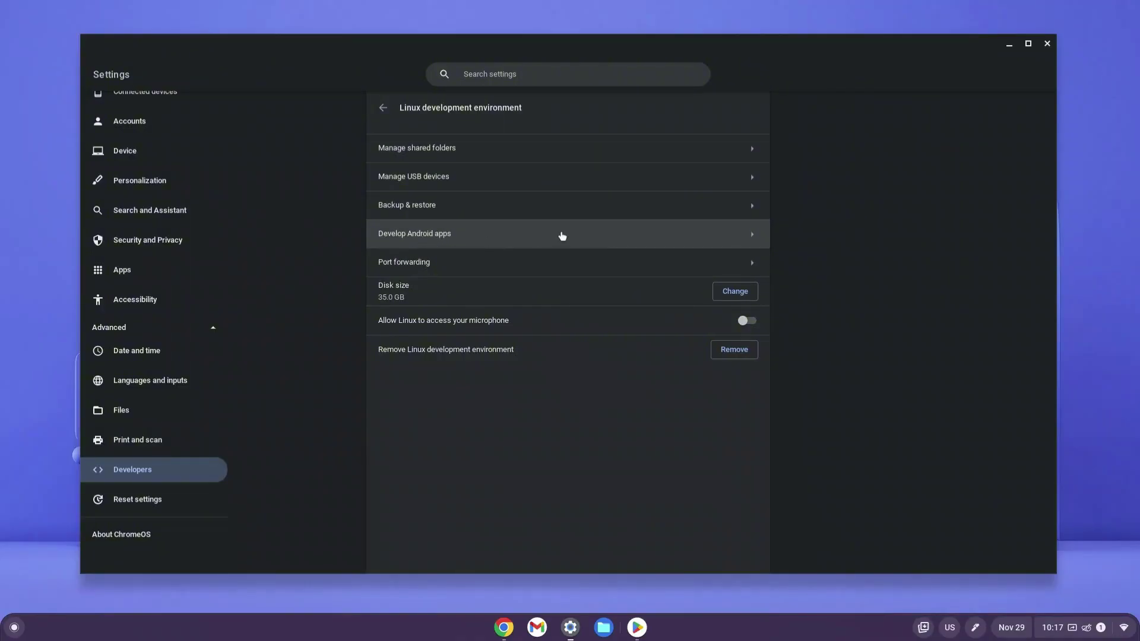
{"action": "left_click", "coordinate": [607, 235]}
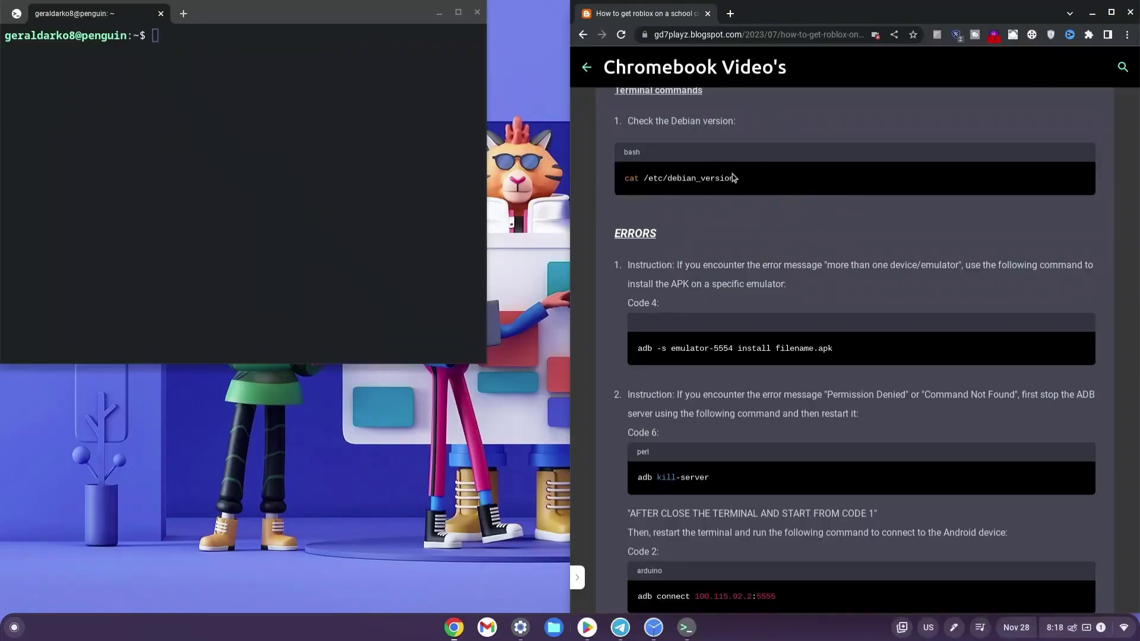
- Paste and run cat /etc/debian_version from the guide to check the Debian version
{"action": "left_click_drag", "start_coordinate": [735, 178], "coordinate": [621, 181]}
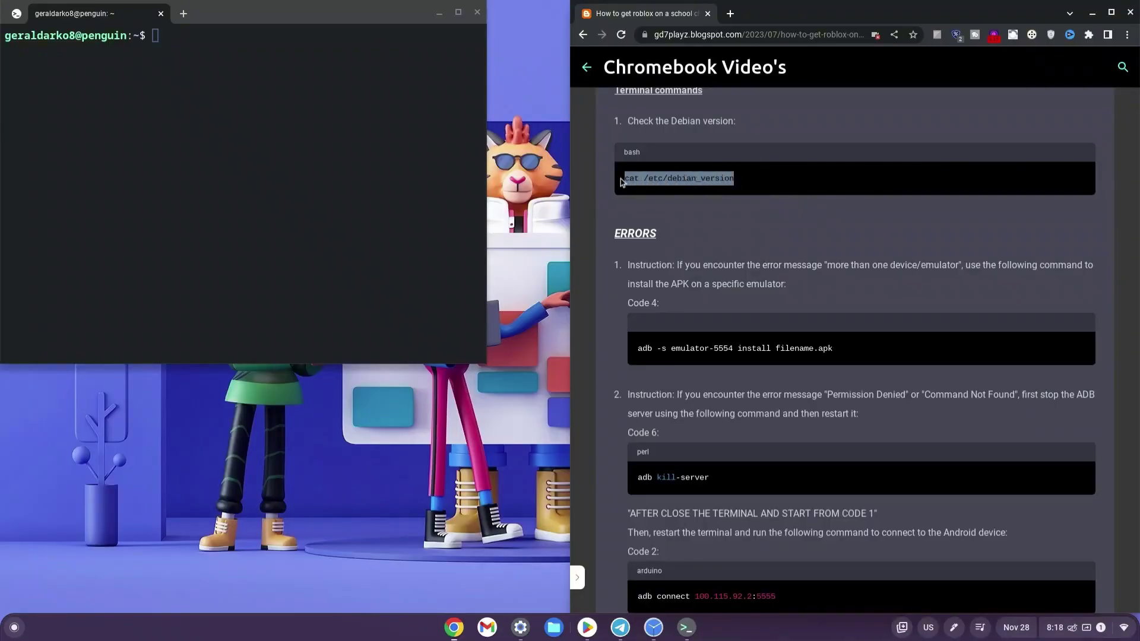
{"action": "right_click", "coordinate": [313, 79]}
{"action": "key", "text": "Return"}
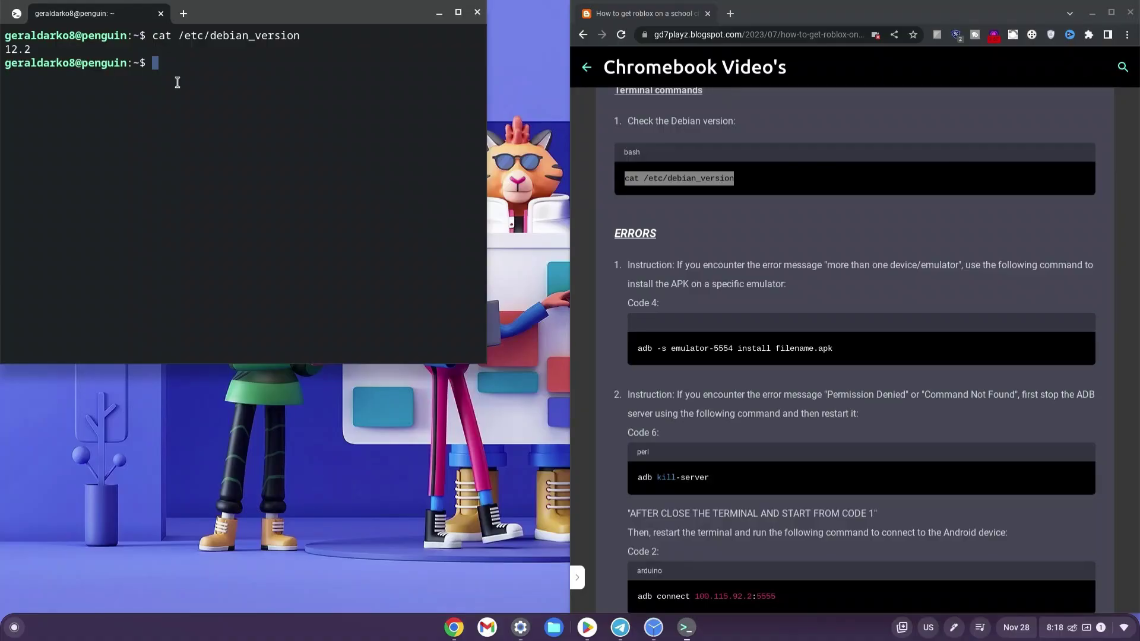
- Install android-tools-adb with sudo apt-get, then enter adb connect 100.115.92.2:5555
{"action": "type", "text": "sudo apt-get install a"}
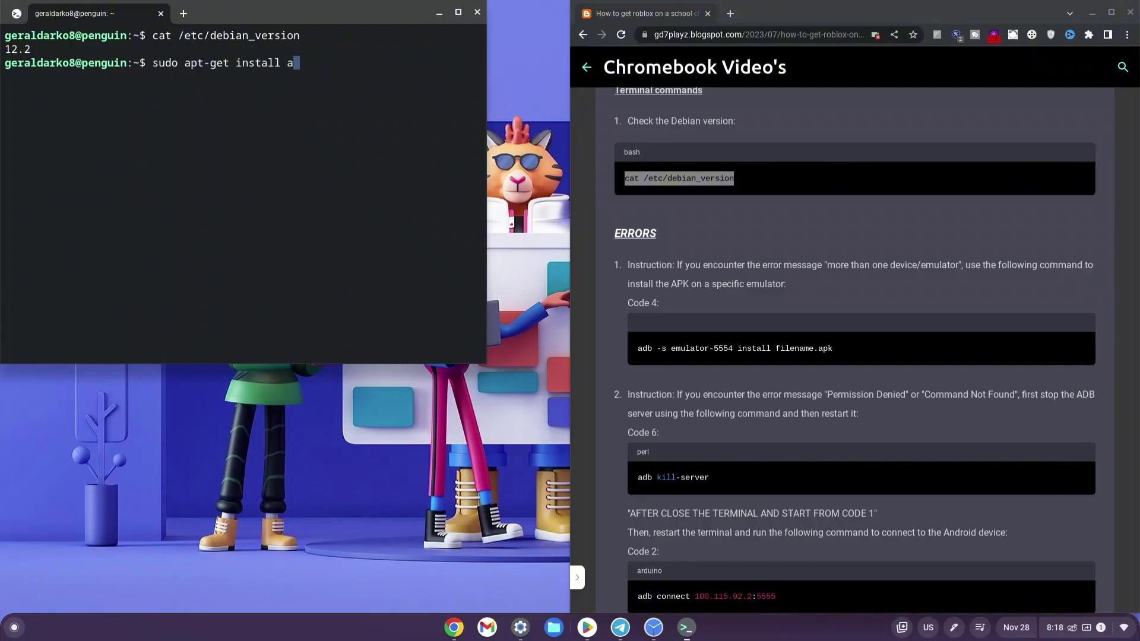
{"action": "type", "text": "ndroid-tools"}
{"action": "key", "text": "BackSpace"}
{"action": "type", "text": "-adb"}
{"action": "key", "text": "Return"}
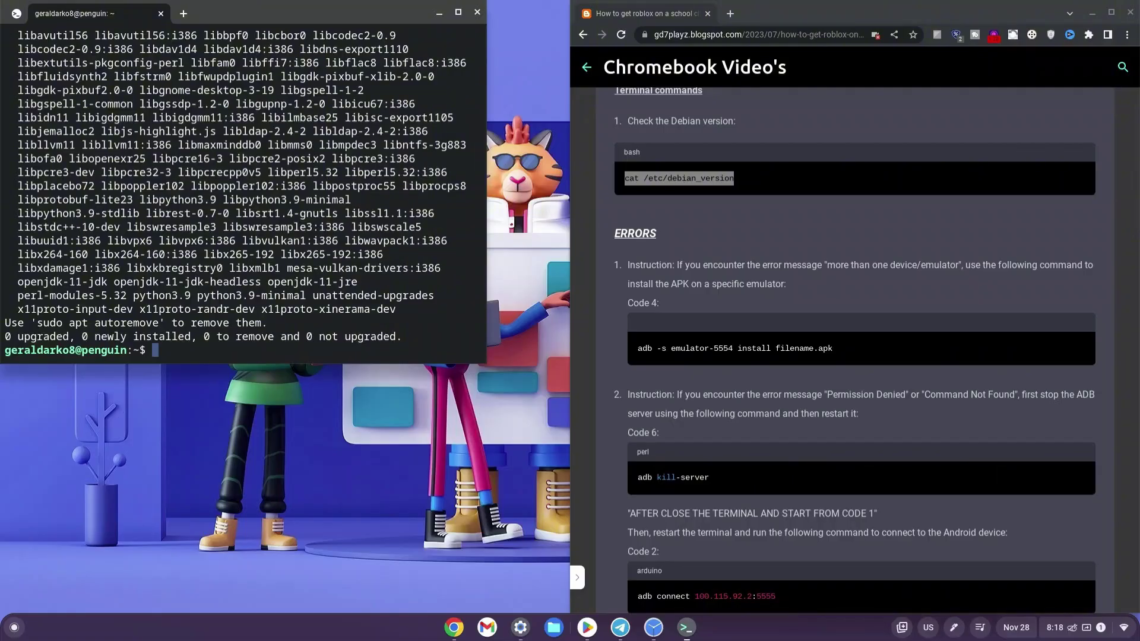
{"action": "type", "text": "adb connect 100.115"}
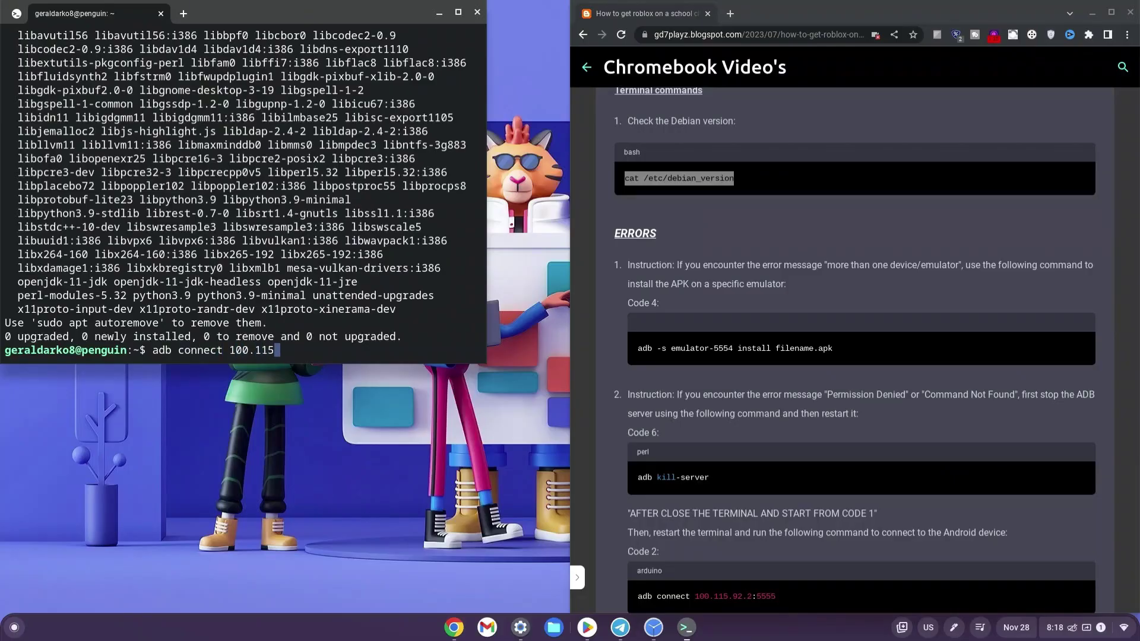
{"action": "type", "text": ".92.2:5555"}
- Run adb connect, allow USB debugging, run adb start-server, and start typing adb install
{"action": "key", "text": "Return"}
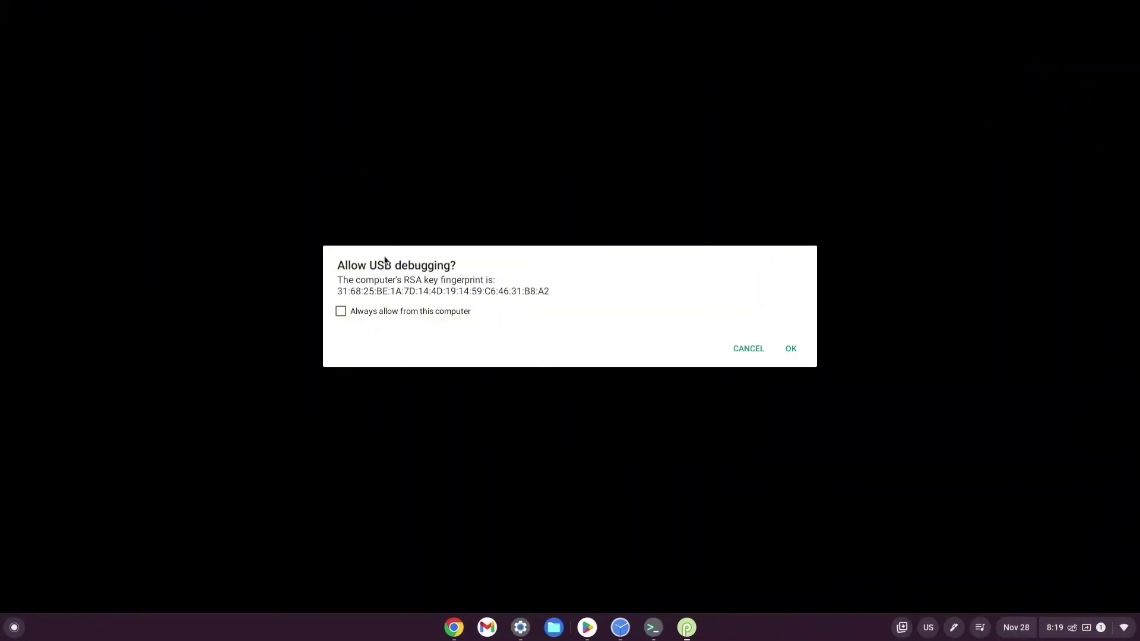
{"action": "left_click", "coordinate": [790, 350]}
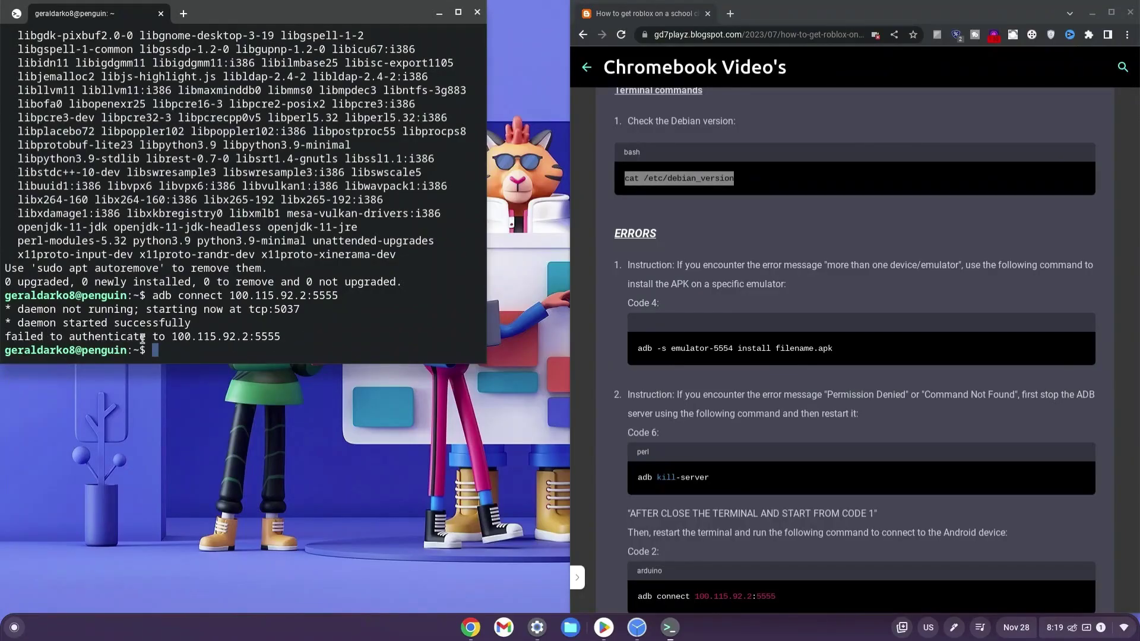
{"action": "type", "text": "adbsta"}
{"action": "key", "text": "BackSpace"}
{"action": "key", "text": "BackSpace"}
{"action": "key", "text": "BackSpace"}
{"action": "type", "text": "start-server"}
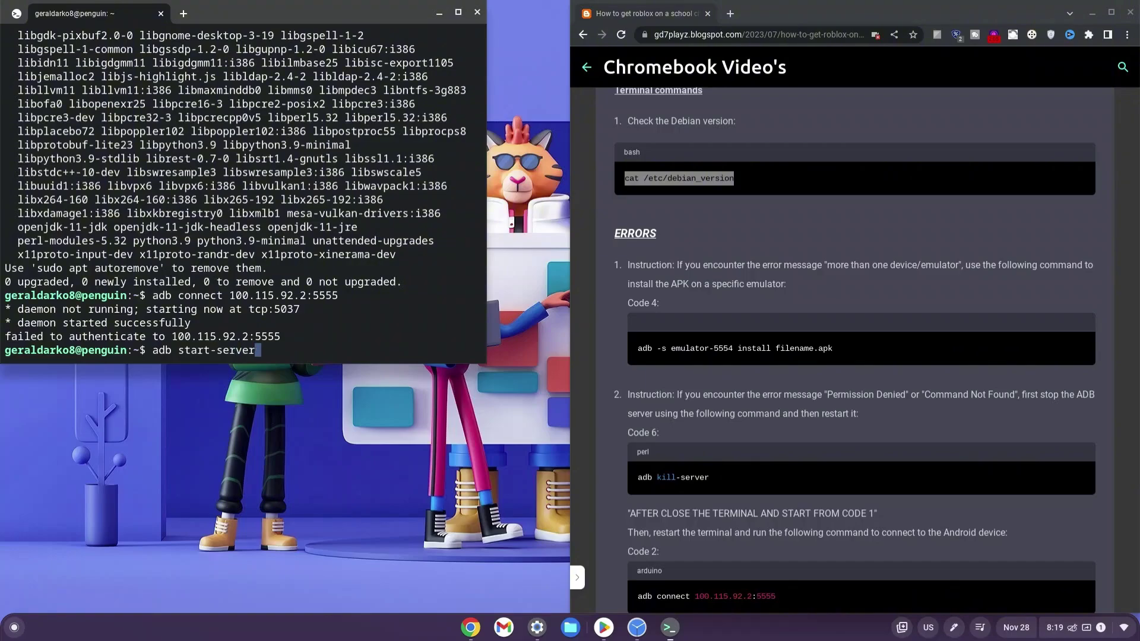
{"action": "key", "text": "Return"}
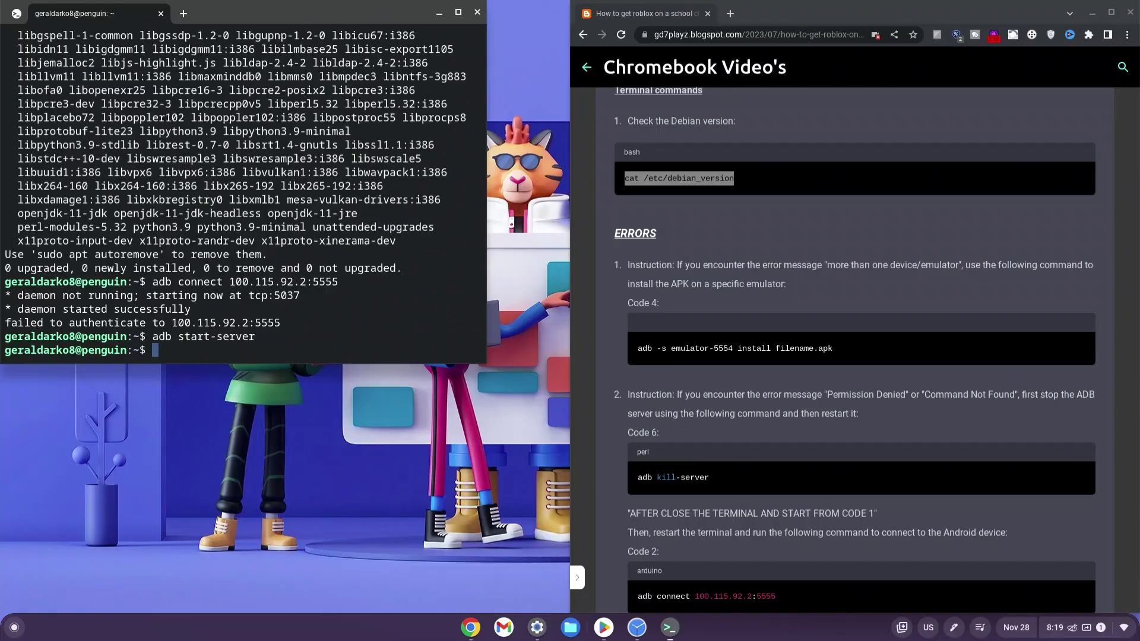
{"action": "type", "text": "adb instal"}
- Install roblox.apk, retrying with adb -s emulator-5554 install after the more-than-one-device error
{"action": "type", "text": "l \"roblox"}
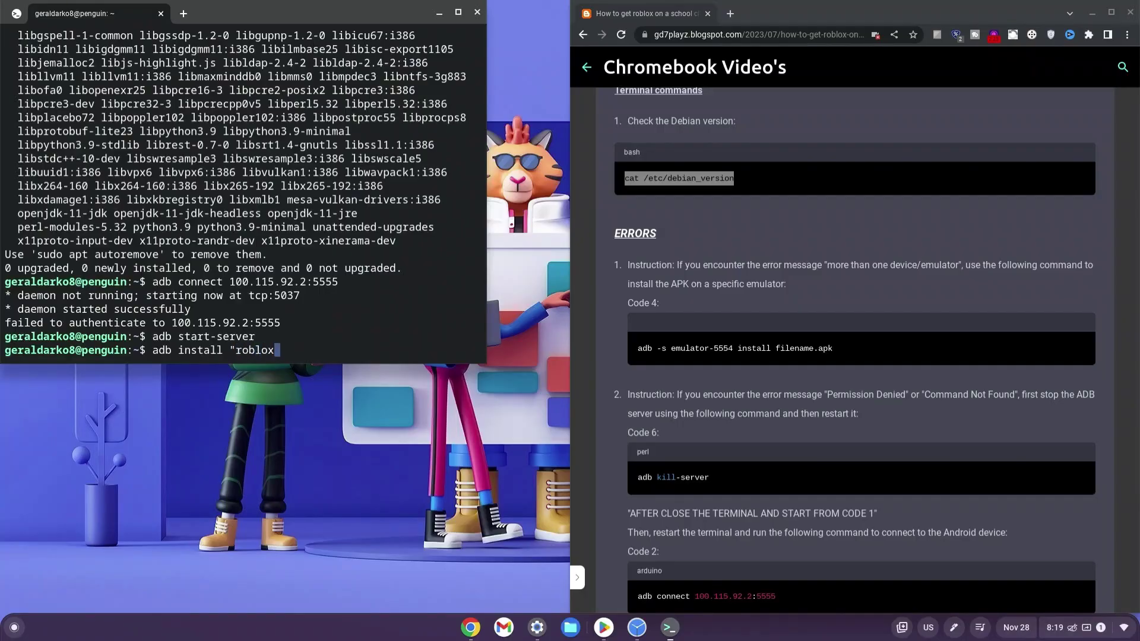
{"action": "type", "text": ".apk\""}
{"action": "key", "text": "Return"}
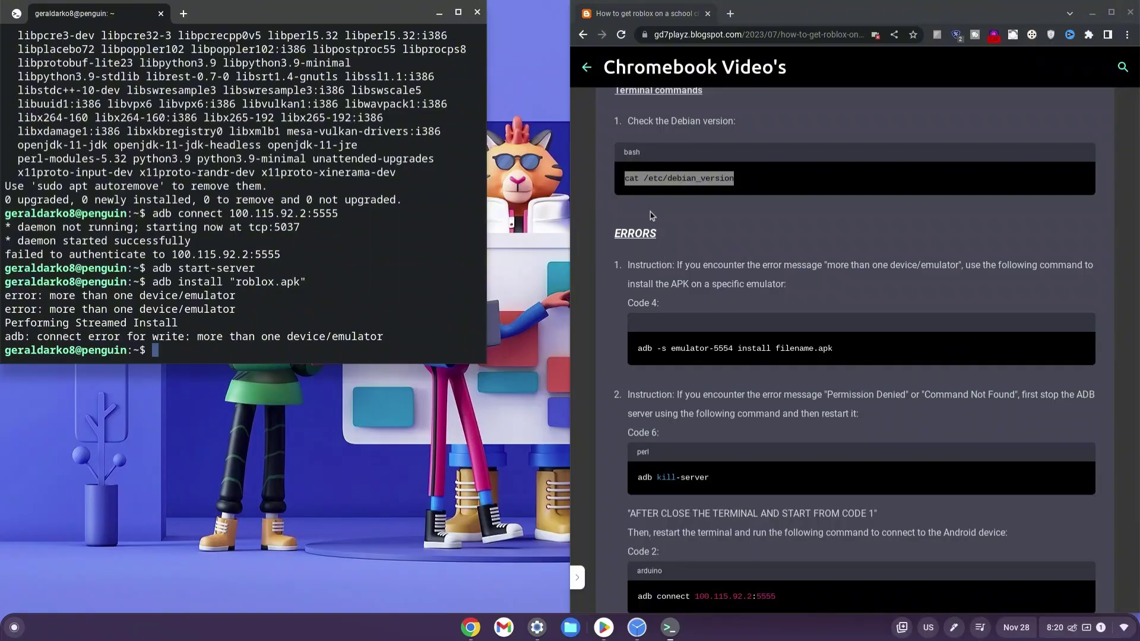
{"action": "left_click_drag", "start_coordinate": [828, 265], "coordinate": [959, 264]}
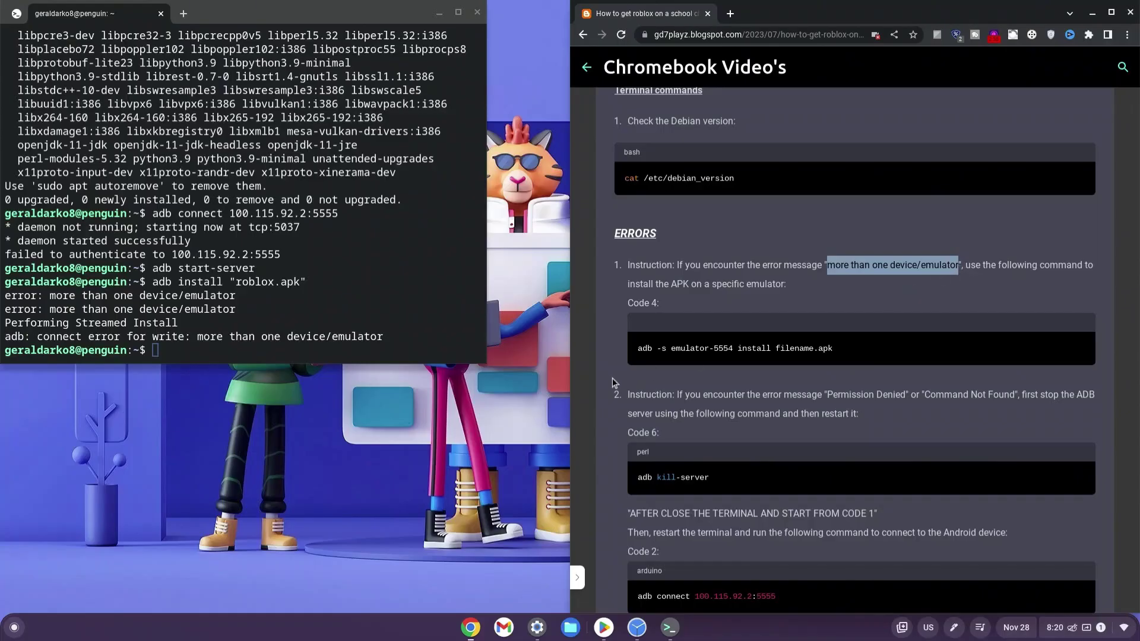
{"action": "left_click_drag", "start_coordinate": [638, 348], "coordinate": [842, 358]}
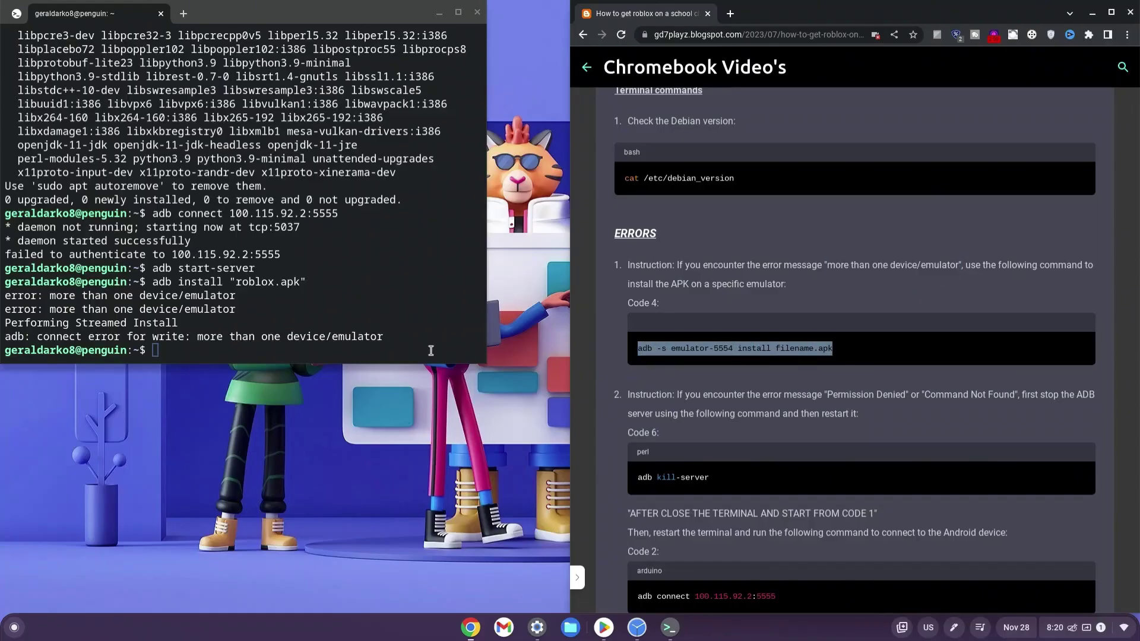
{"action": "type", "text": "adb -s emulator-5554 install filename.apk"}
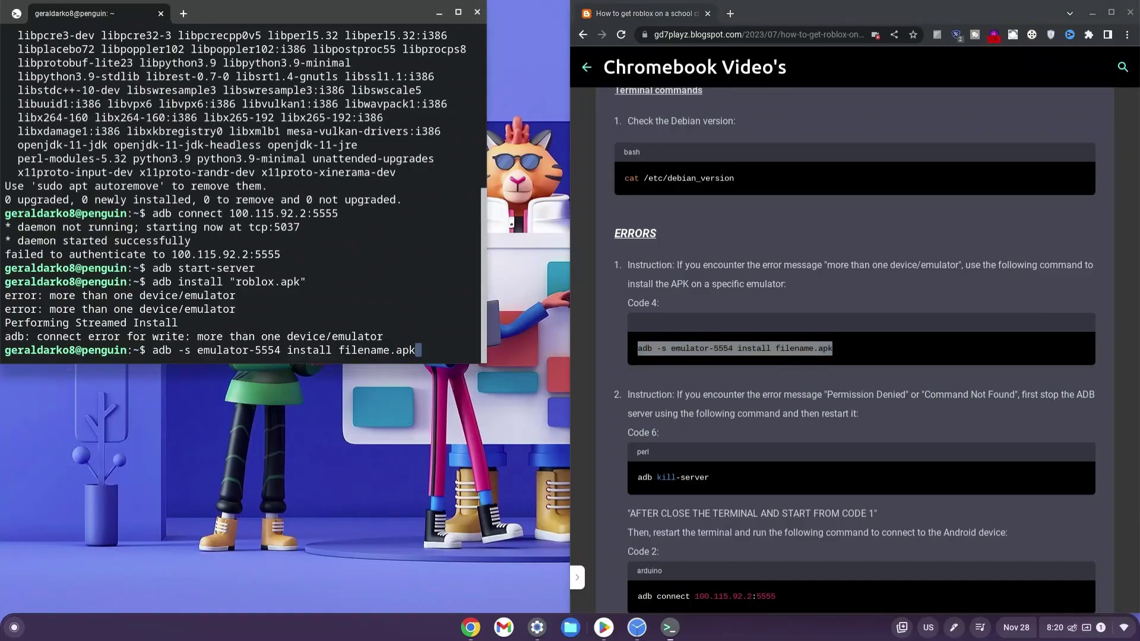
{"action": "key", "text": "Left"}
{"action": "key", "text": "Left"}
{"action": "key", "text": "Left"}
{"action": "key", "text": "Left"}
{"action": "key", "text": "BackSpace"}
{"action": "key", "text": "BackSpace"}
{"action": "key", "text": "BackSpace"}
{"action": "key", "text": "BackSpace"}
{"action": "key", "text": "BackSpace"}
{"action": "key", "text": "BackSpace"}
{"action": "key", "text": "BackSpace"}
{"action": "key", "text": "BackSpace"}
{"action": "type", "text": "roblox"}
{"action": "key", "text": "Return"}
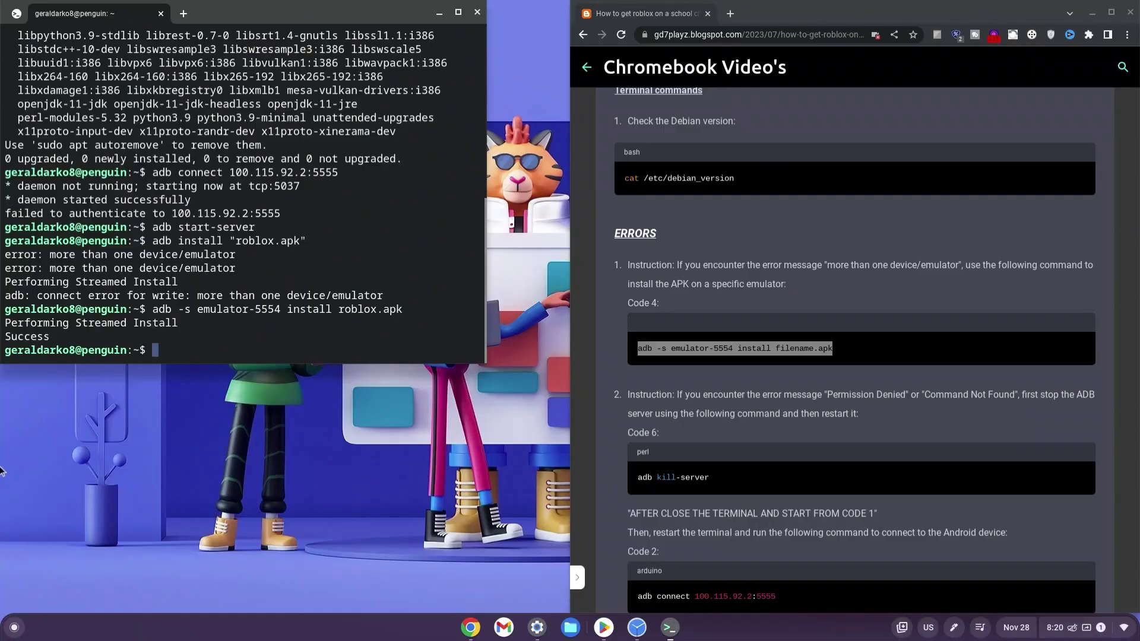
- Launch Roblox from the launcher and run the pink avatar around the field with WASD
{"action": "left_click", "coordinate": [5, 637]}
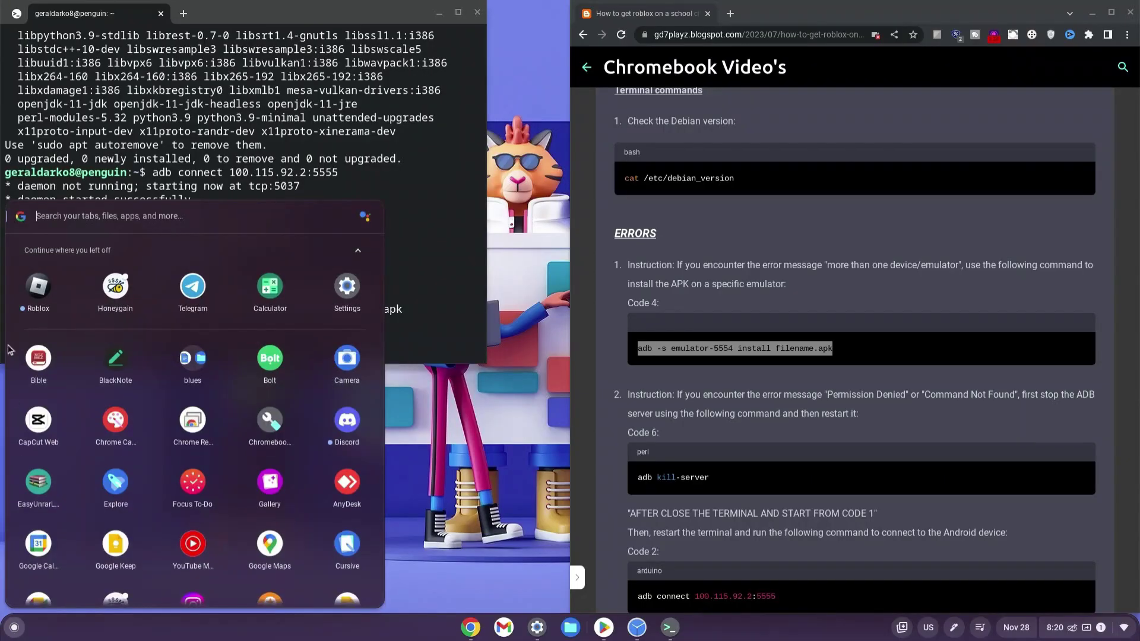
{"action": "left_click", "coordinate": [41, 287]}
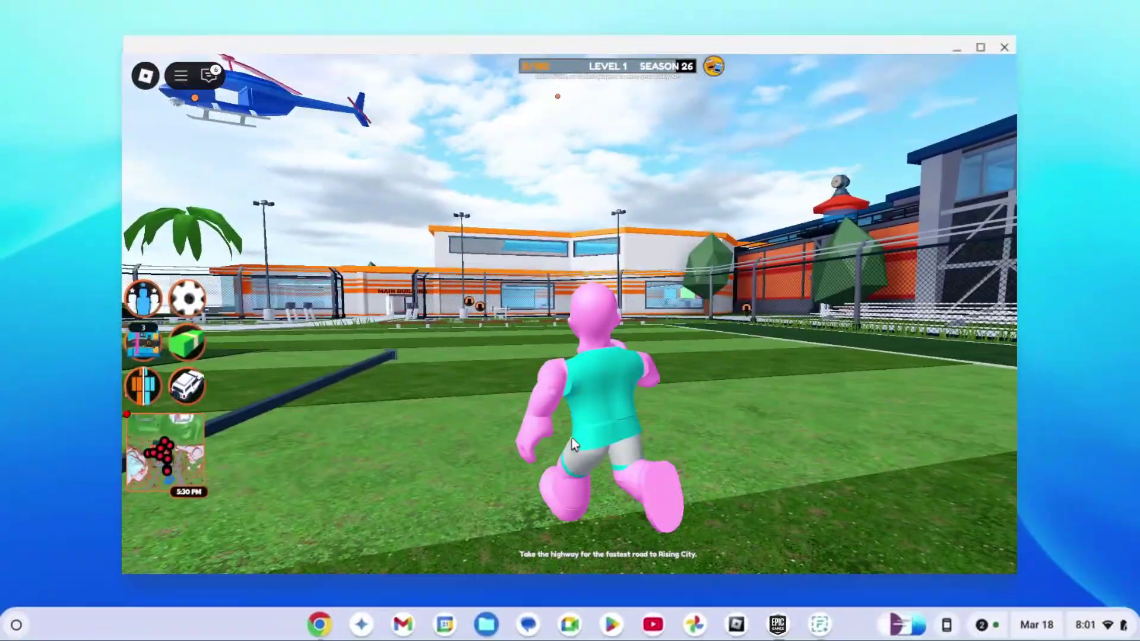
{"action": "key", "text": "s"}
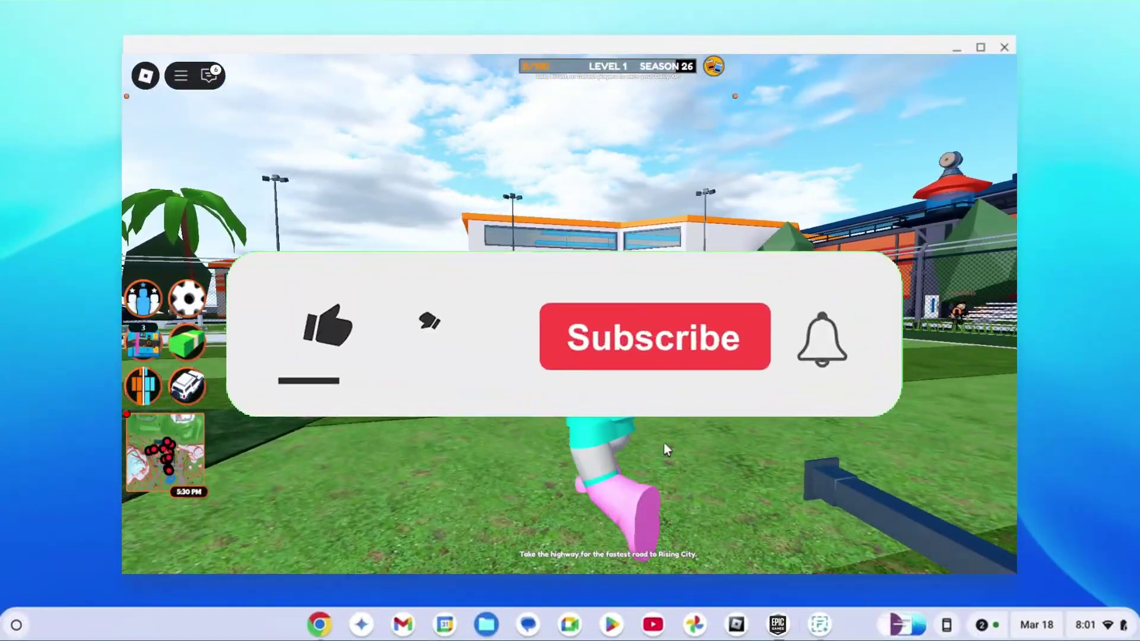
{"action": "key", "text": "w"}
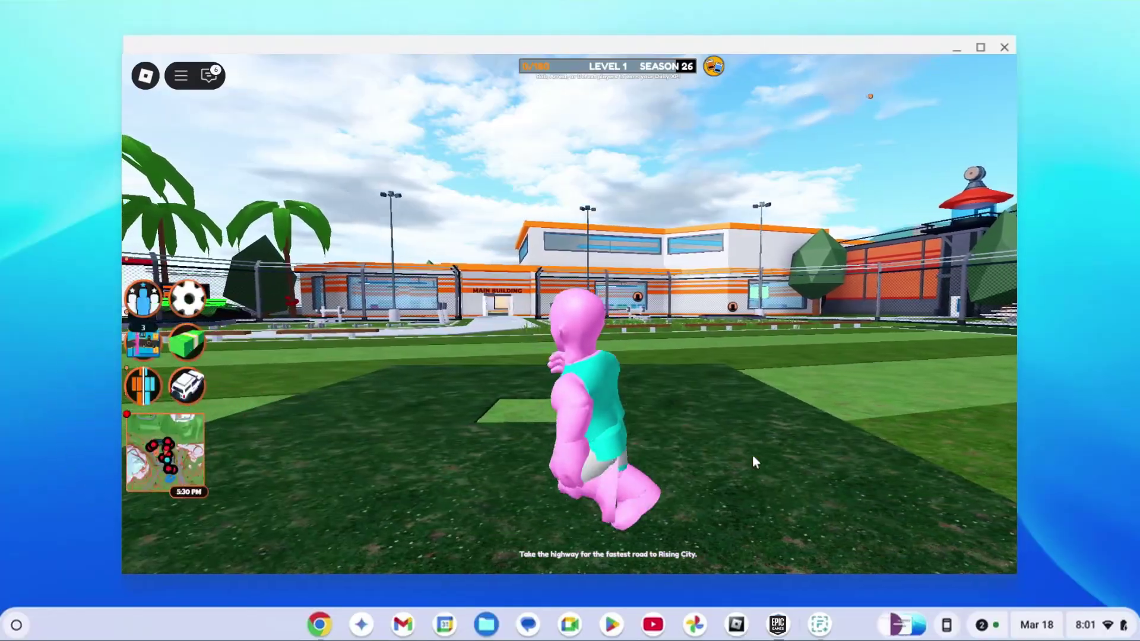
{"action": "key", "text": "w"}
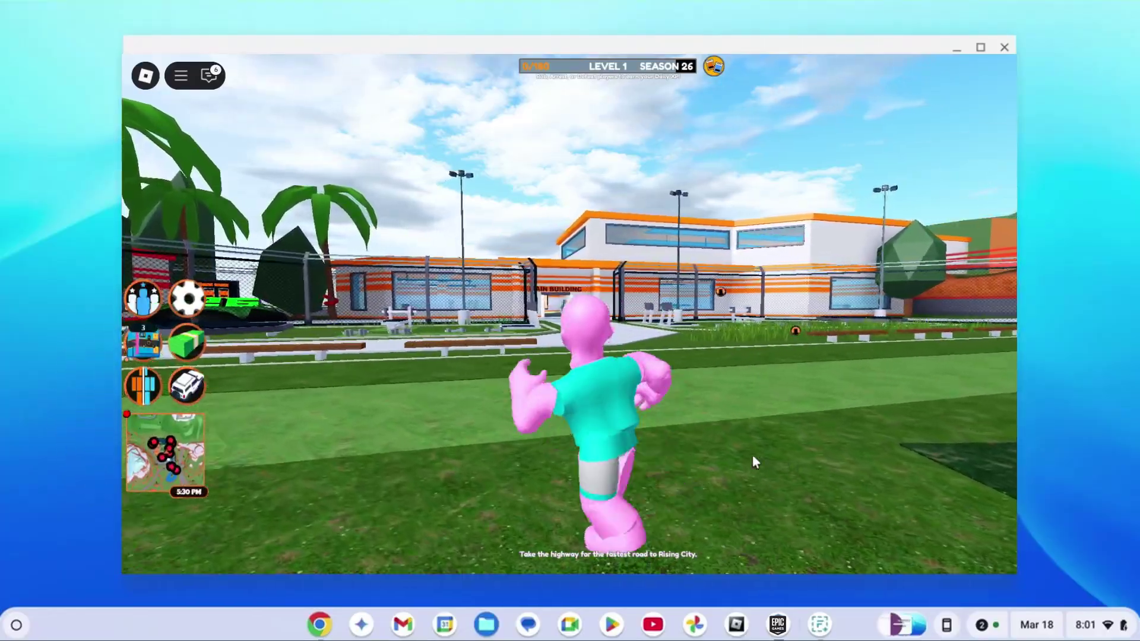
{"action": "key", "text": "s"}
{"action": "key", "text": "a"}
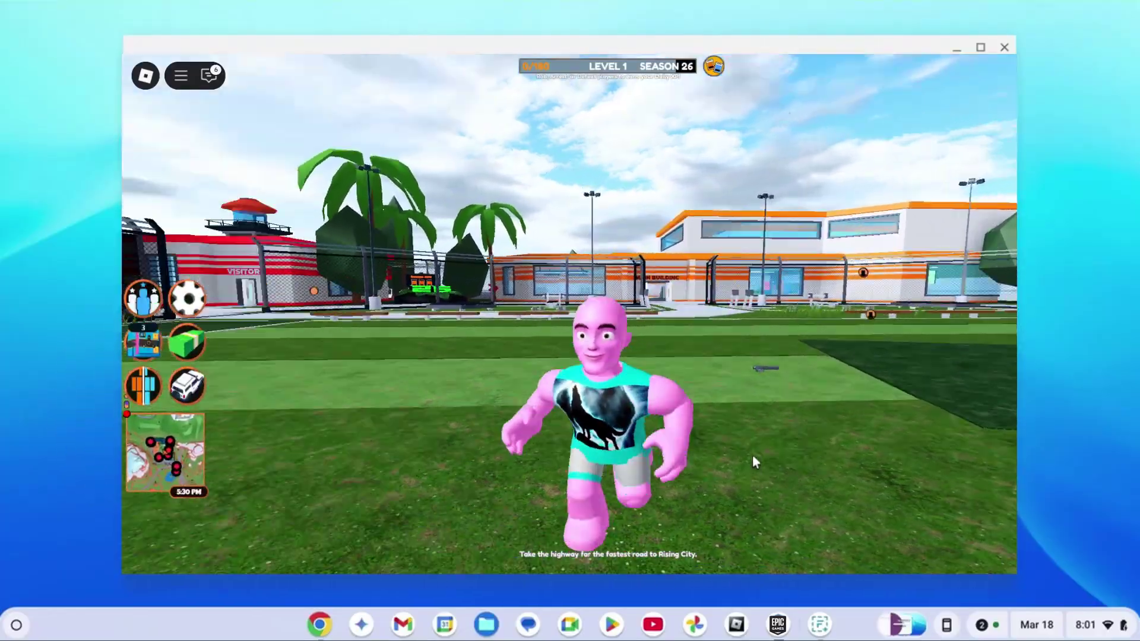